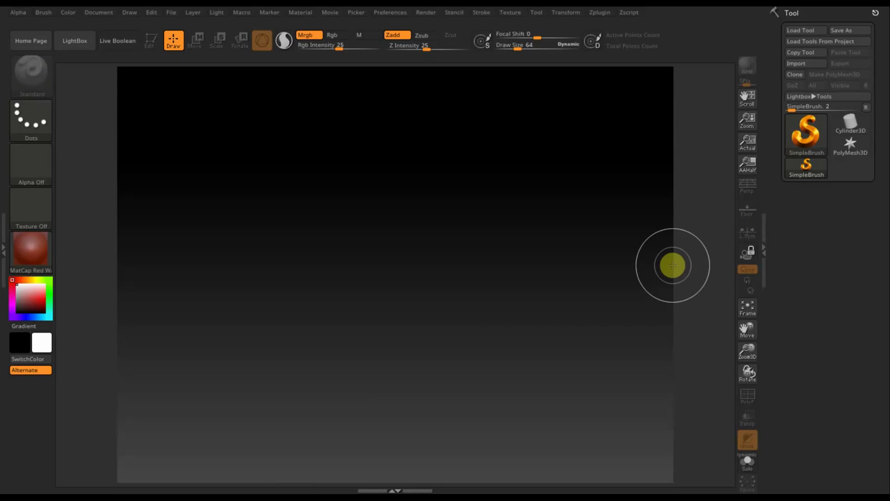
# - Add the Medic screenshot texture to Spotlight as a reference over the canvas
pyautogui.click(509, 13)
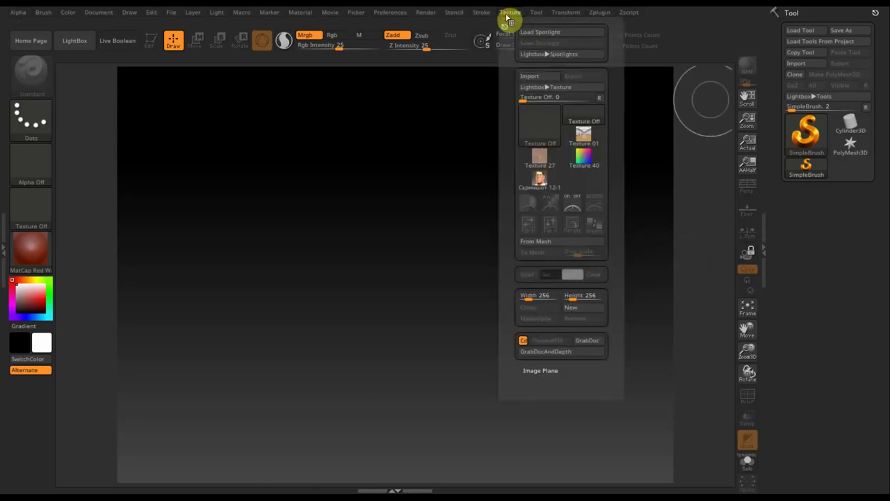
pyautogui.moveTo(539, 159)
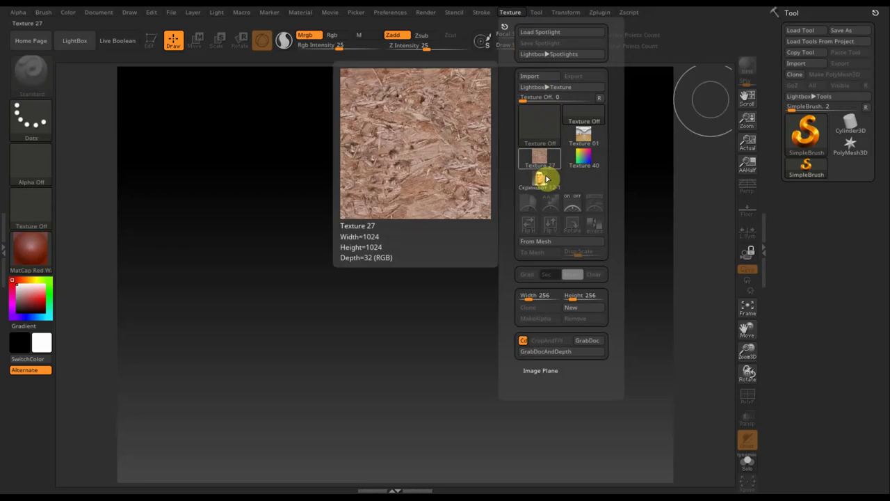
pyautogui.click(547, 179)
pyautogui.click(597, 204)
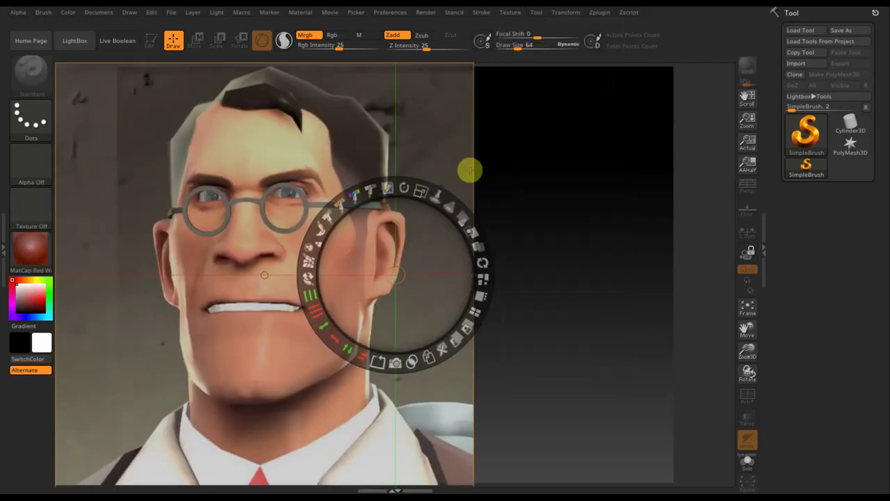
# - Shrink the Medic reference and park it in the canvas's top-right corner
pyautogui.press('z')
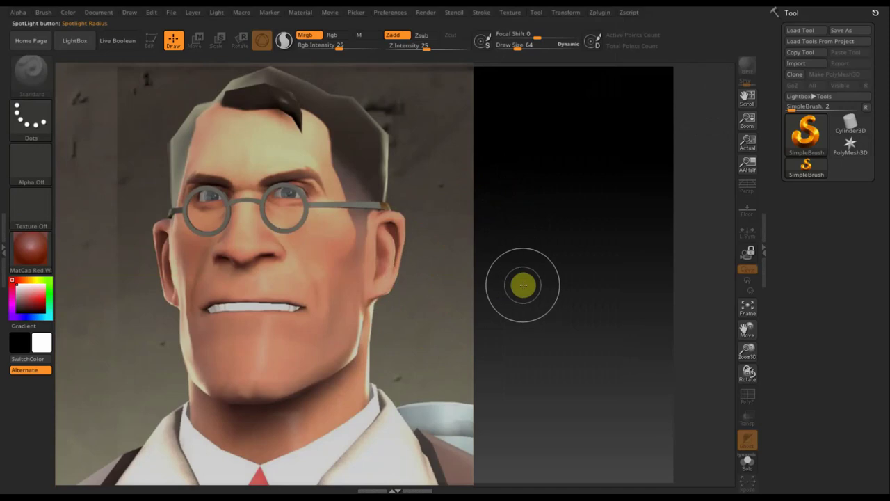
pyautogui.press('z')
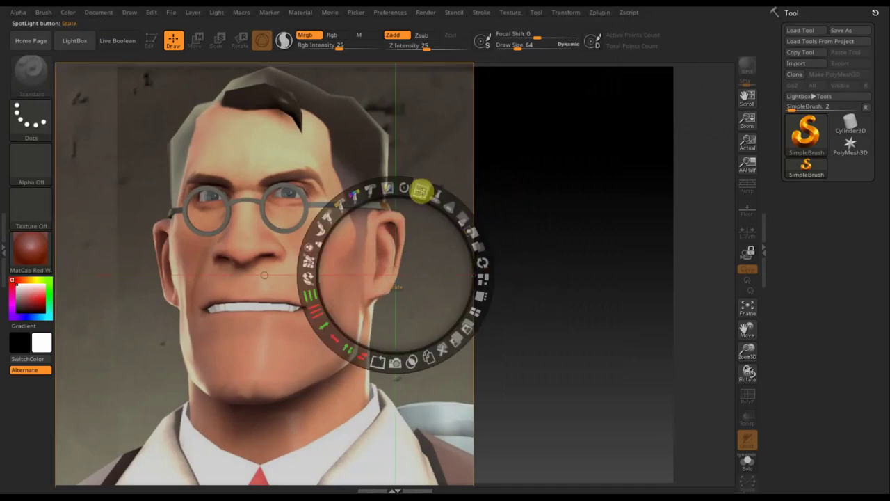
pyautogui.moveTo(420, 190)
pyautogui.mouseDown()
pyautogui.moveTo(596, 195)
pyautogui.moveTo(459, 178)
pyautogui.moveTo(407, 188)
pyautogui.moveTo(376, 204)
pyautogui.moveTo(353, 233)
pyautogui.moveTo(354, 248)
pyautogui.moveTo(363, 230)
pyautogui.moveTo(397, 234)
pyautogui.moveTo(698, 111)
pyautogui.moveTo(734, 114)
pyautogui.mouseUp()
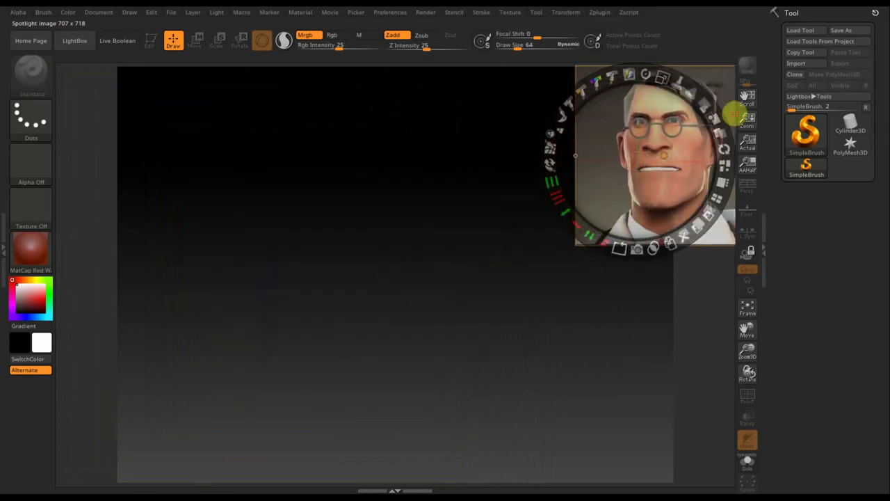
pyautogui.press('z')
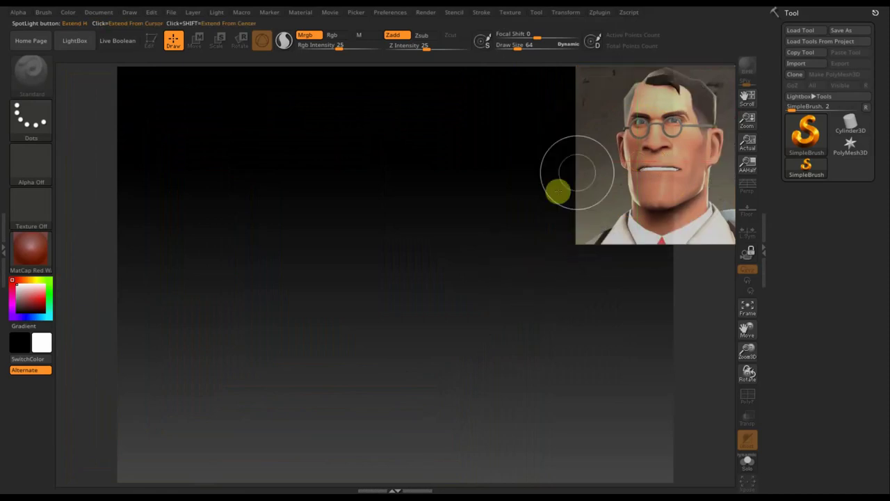
# - Load the female planes-of-the-head project from LightBox's Head planes folder
pyautogui.click(66, 43)
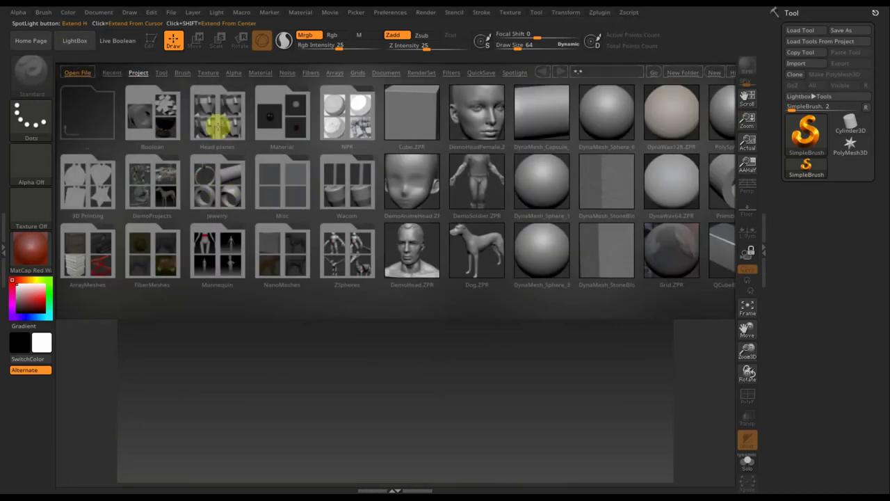
pyautogui.click(218, 128)
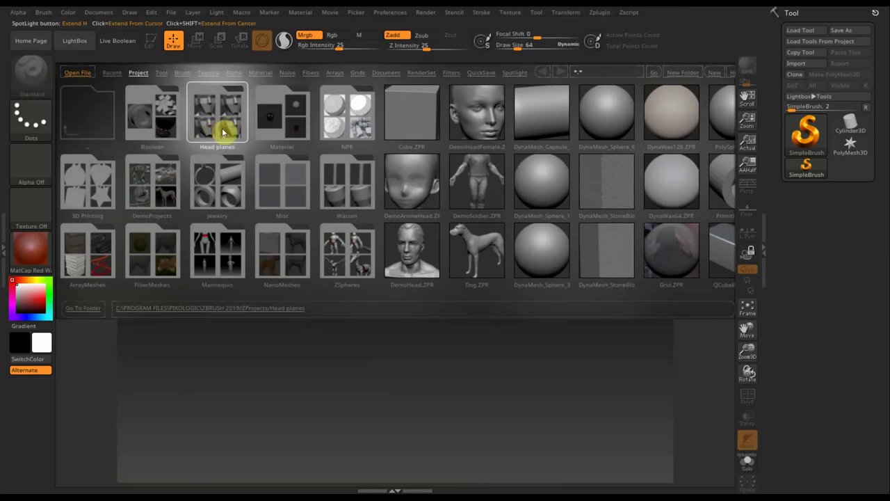
pyautogui.doubleClick(212, 123)
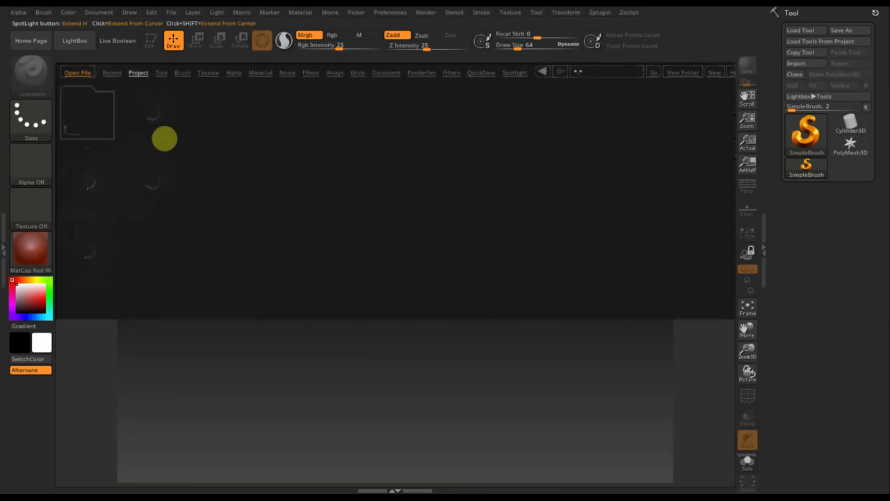
pyautogui.click(91, 194)
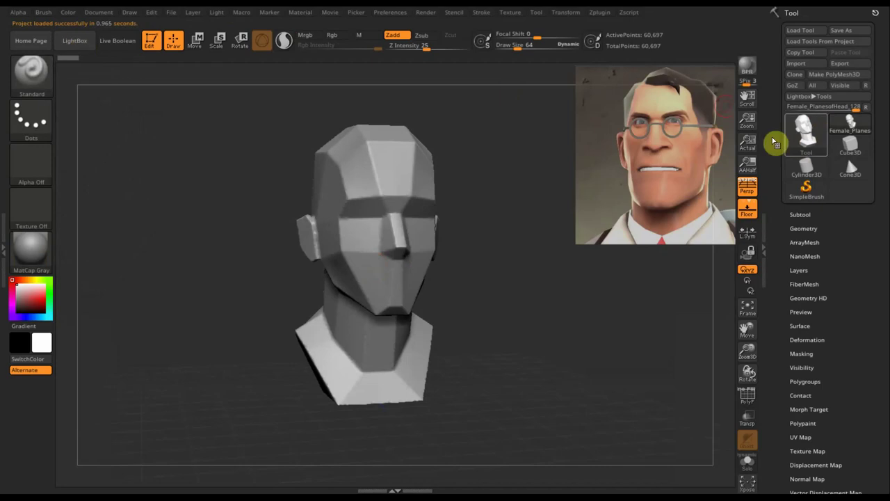
# - Turn perspective off, show the floor grid, and square the head to a symmetric front view
pyautogui.click(749, 192)
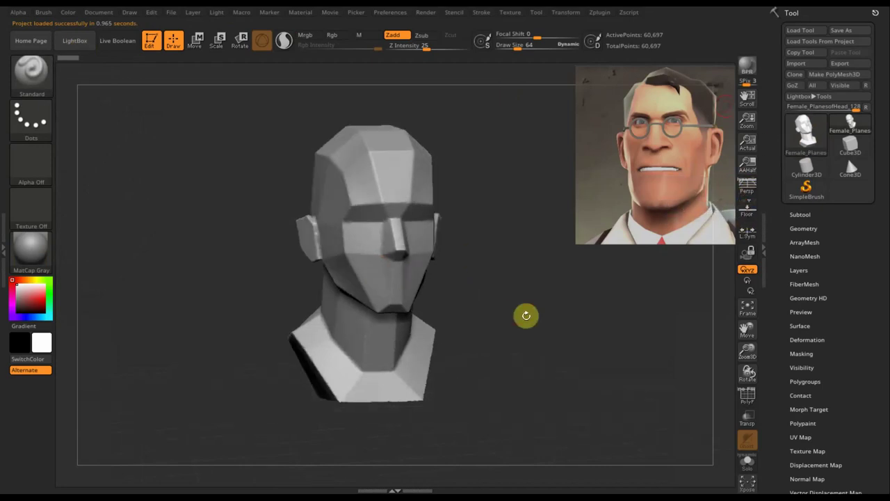
pyautogui.moveTo(524, 313)
pyautogui.mouseDown()
pyautogui.moveTo(508, 318)
pyautogui.moveTo(526, 319)
pyautogui.mouseUp()
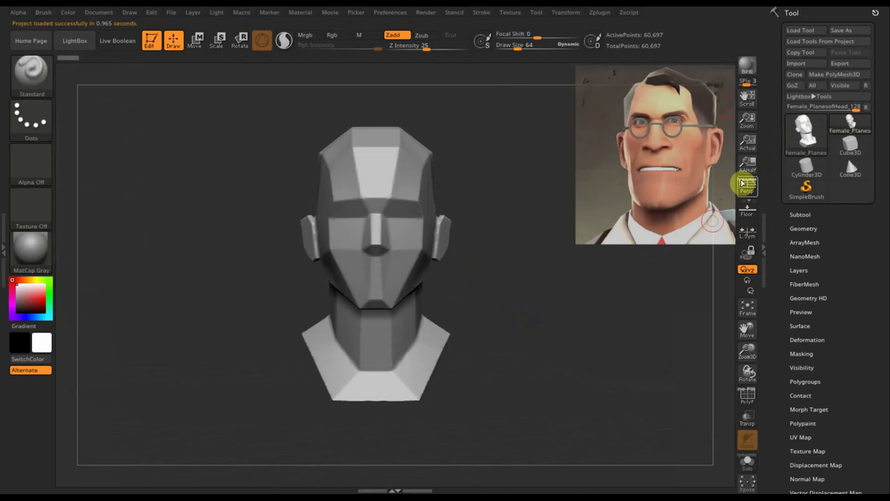
pyautogui.click(747, 208)
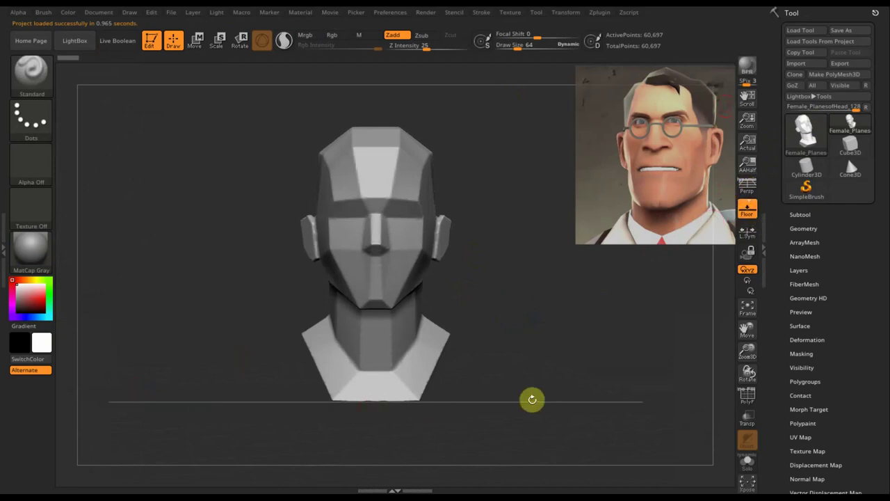
pyautogui.moveTo(580, 336)
pyautogui.mouseDown()
pyautogui.moveTo(572, 411)
pyautogui.moveTo(559, 397)
pyautogui.mouseUp()
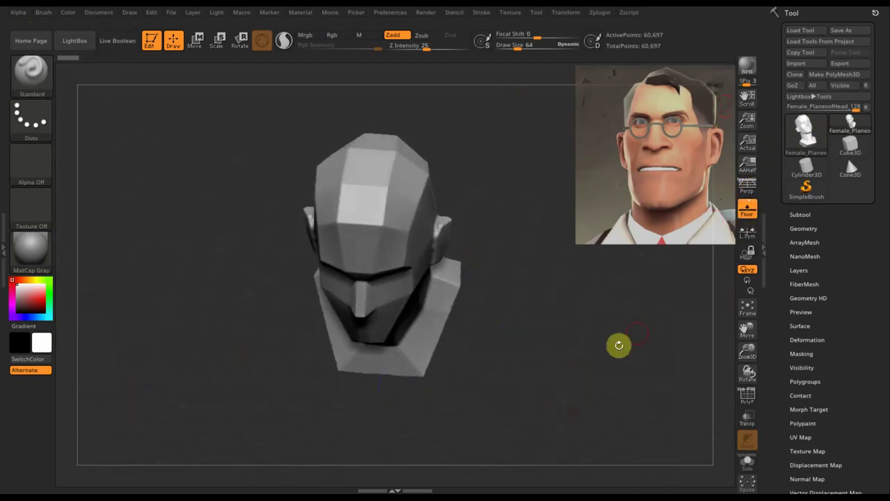
pyautogui.moveTo(659, 336)
pyautogui.keyDown('shift'); pyautogui.mouseDown()
pyautogui.moveTo(656, 346)
pyautogui.moveTo(622, 312)
pyautogui.moveTo(612, 318)
pyautogui.moveTo(612, 364)
pyautogui.mouseUp(); pyautogui.keyUp('shift')
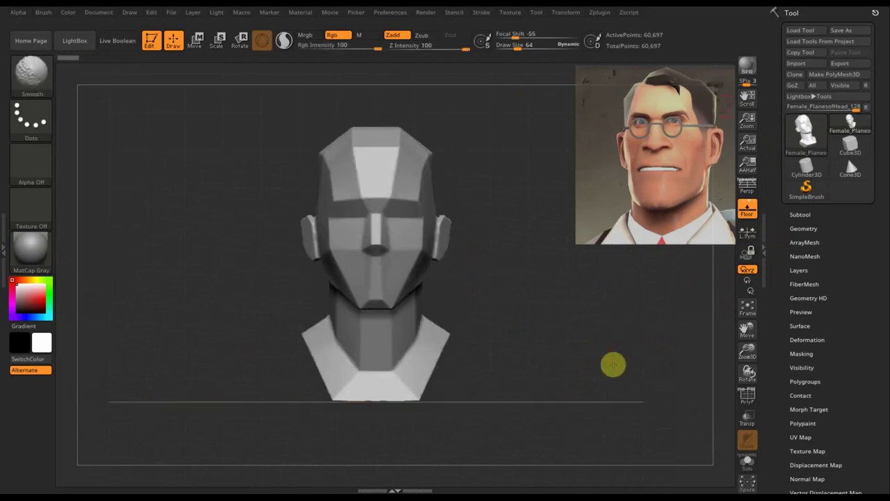
# - Hide the floor grid and apply the MatCap Red Wax material to the bust
pyautogui.click(748, 213)
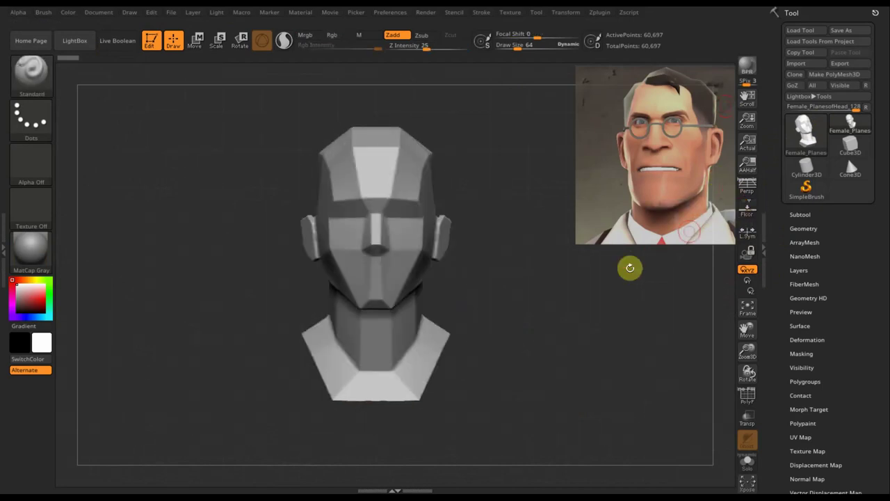
pyautogui.click(25, 261)
pyautogui.click(38, 253)
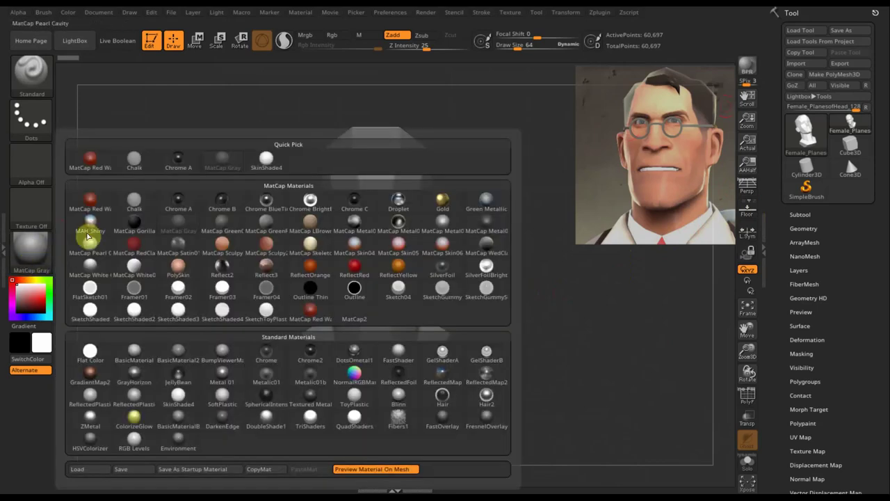
pyautogui.click(90, 201)
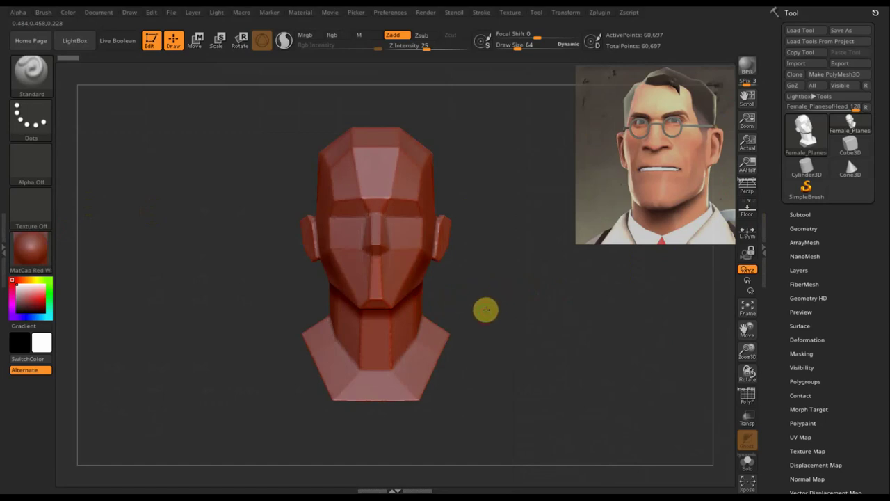
# - Zoom in on the bust in right-side profile and bring up the brush library
pyautogui.scroll(3, 486, 310)
pyautogui.scroll(1, 495, 341)
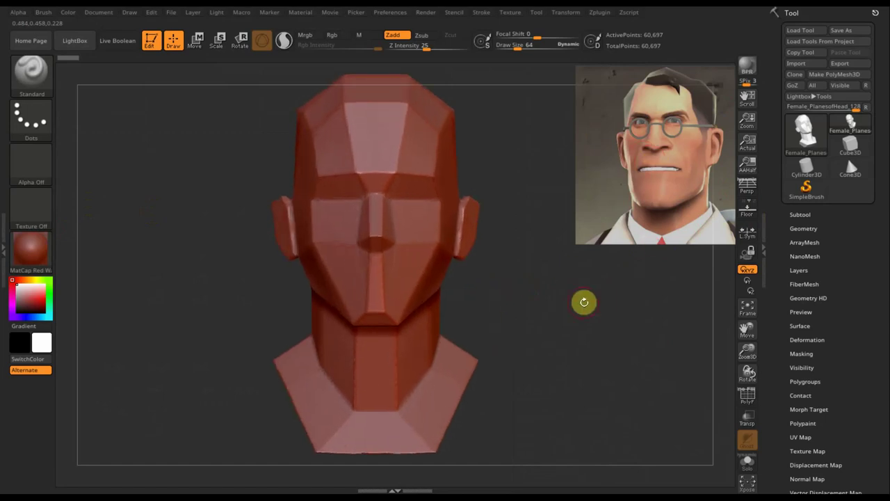
pyautogui.moveTo(584, 302)
pyautogui.mouseDown()
pyautogui.moveTo(610, 304)
pyautogui.moveTo(592, 315)
pyautogui.mouseUp()
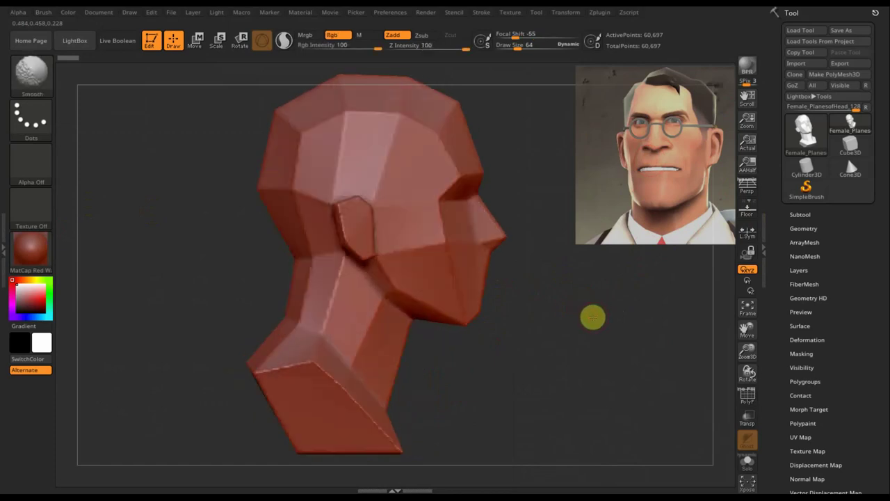
pyautogui.click(40, 86)
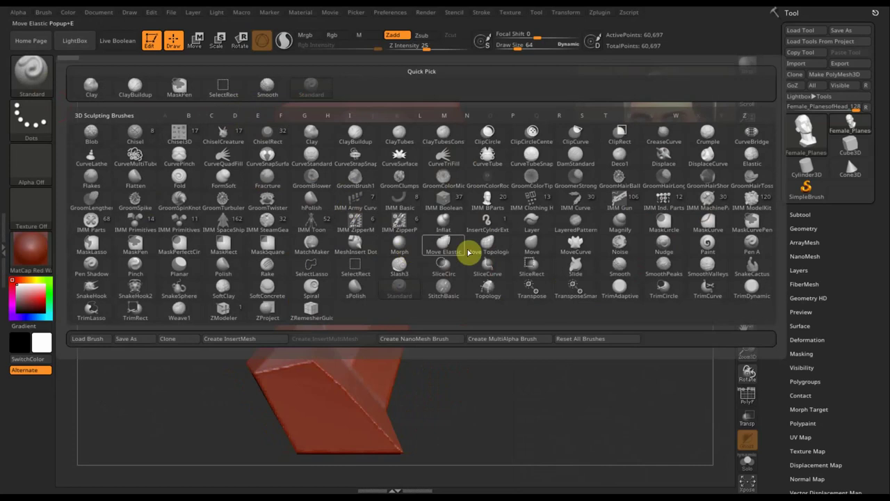
# - Select the Move Topological brush with draw size about 222
pyautogui.click(492, 240)
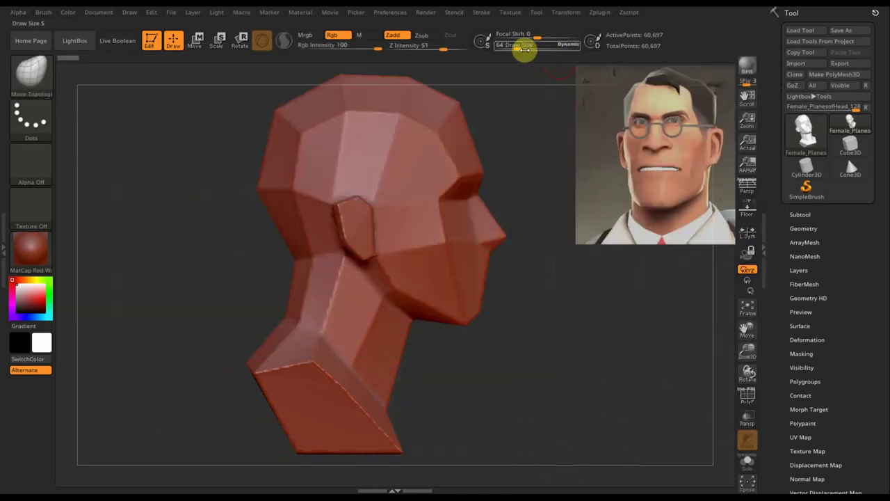
pyautogui.moveTo(521, 49); pyautogui.dragTo(536, 52)
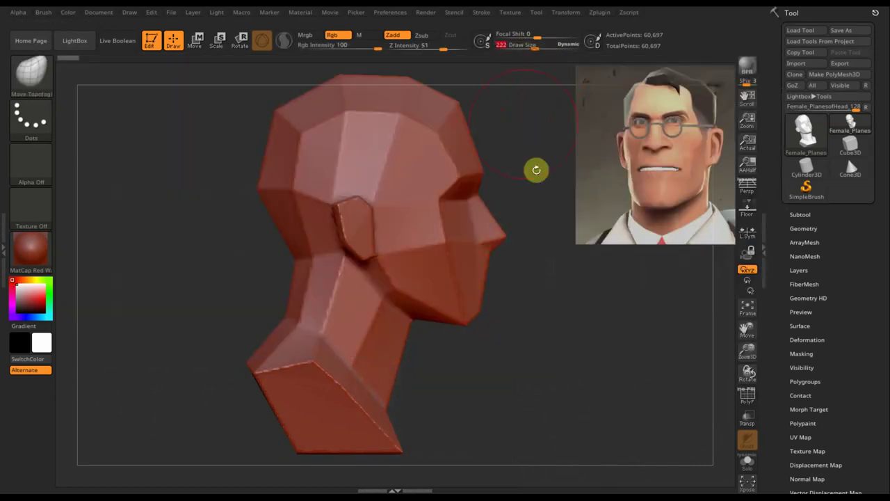
pyautogui.moveTo(536, 169)
pyautogui.mouseDown()
pyautogui.moveTo(499, 171)
pyautogui.moveTo(373, 214)
pyautogui.mouseUp()
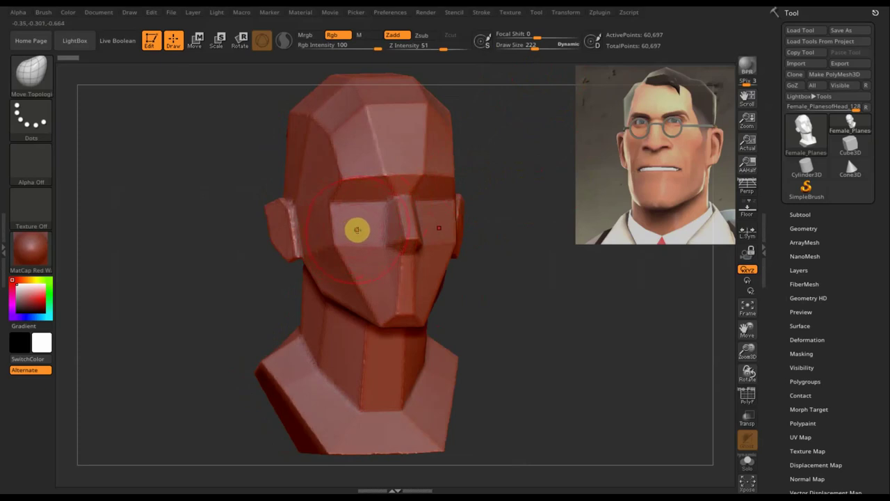
# - In profile, pull the chin down and forward, stretch the ear upward and lengthen the lobe
pyautogui.moveTo(507, 285)
pyautogui.mouseDown()
pyautogui.moveTo(544, 283)
pyautogui.moveTo(558, 308)
pyautogui.mouseUp()
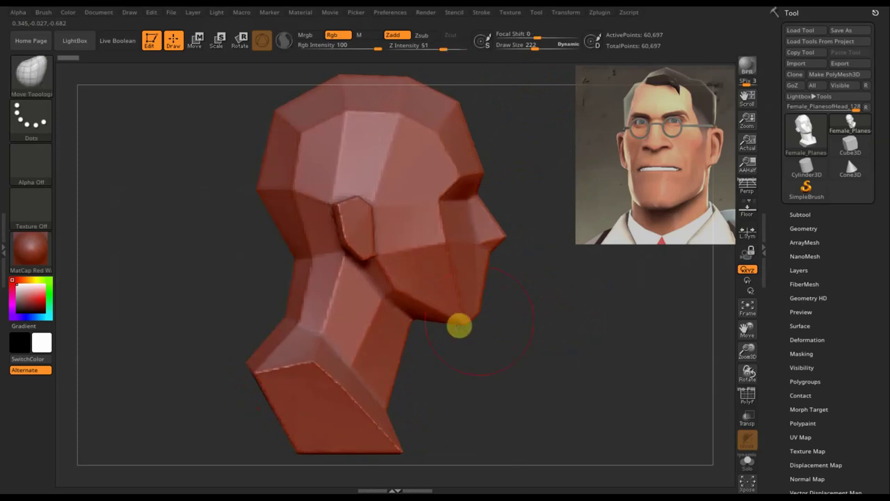
pyautogui.moveTo(469, 322); pyautogui.dragTo(480, 349)
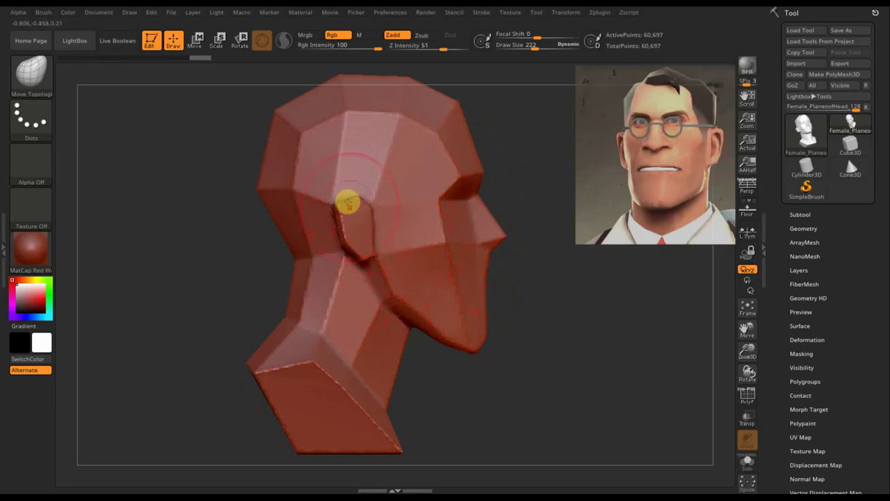
pyautogui.moveTo(351, 201); pyautogui.dragTo(347, 175)
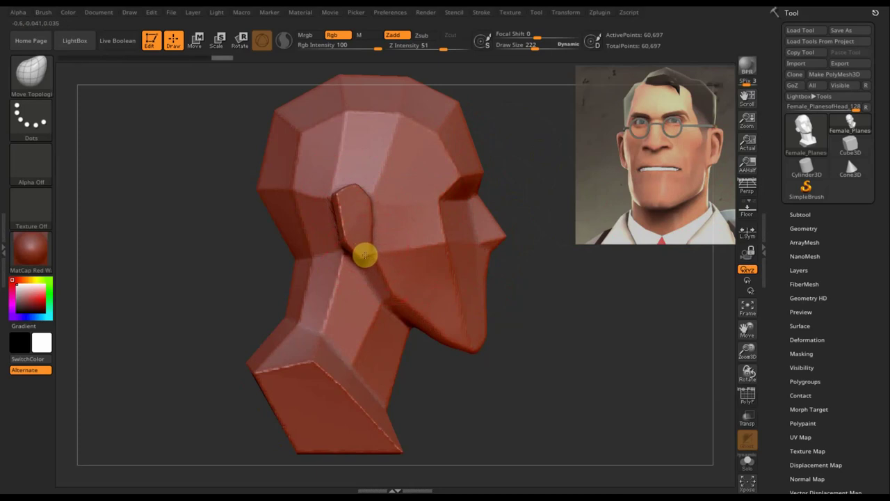
pyautogui.moveTo(364, 255)
pyautogui.mouseDown()
pyautogui.moveTo(394, 290)
pyautogui.moveTo(411, 336)
pyautogui.mouseUp()
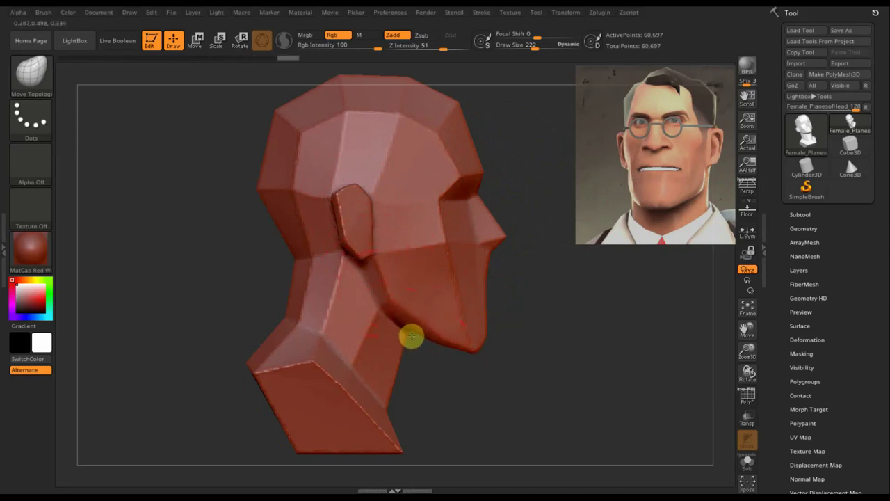
pyautogui.moveTo(519, 355)
pyautogui.mouseDown()
pyautogui.moveTo(477, 355)
pyautogui.moveTo(519, 344)
pyautogui.moveTo(523, 353)
pyautogui.mouseUp()
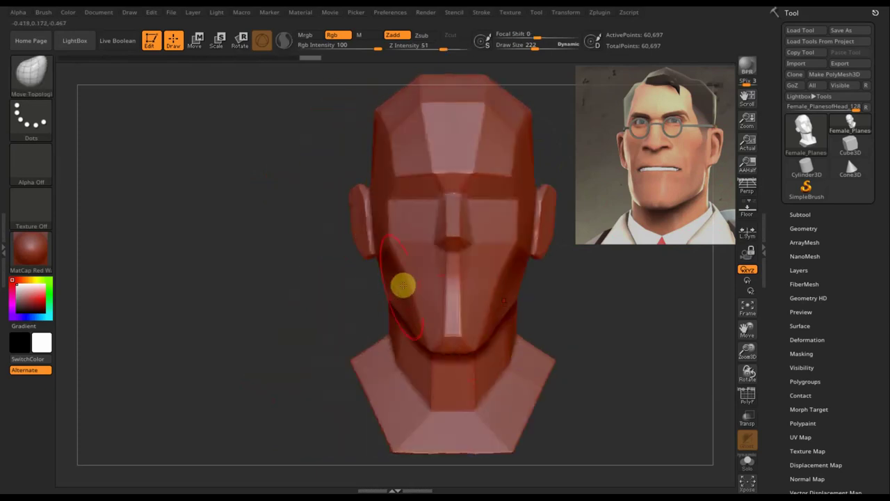
# - Zoom in, reduce the brush size, and reshape the left ear with Move Topological
pyautogui.moveTo(396, 291); pyautogui.dragTo(403, 290)
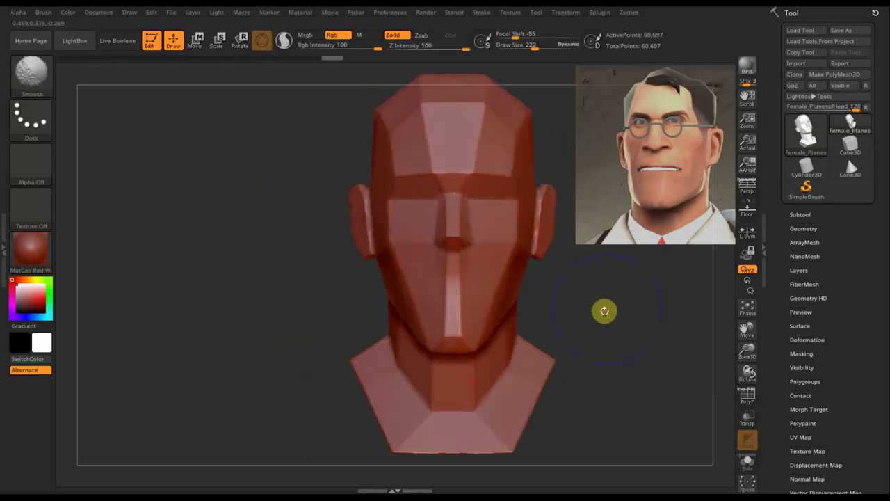
pyautogui.moveTo(616, 311)
pyautogui.keyDown('alt'); pyautogui.mouseDown()
pyautogui.moveTo(545, 340)
pyautogui.moveTo(546, 330)
pyautogui.moveTo(556, 355)
pyautogui.moveTo(568, 359)
pyautogui.moveTo(566, 317)
pyautogui.moveTo(552, 310)
pyautogui.mouseUp(); pyautogui.keyUp('alt')
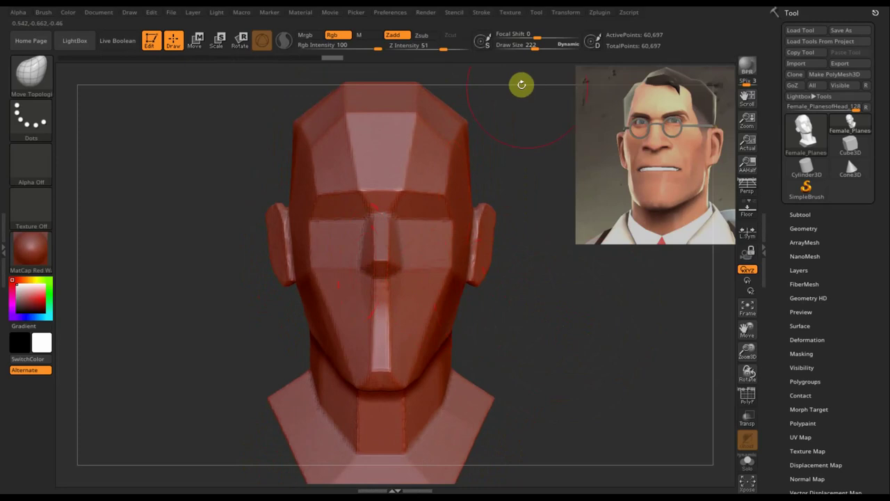
pyautogui.moveTo(536, 48); pyautogui.dragTo(542, 51)
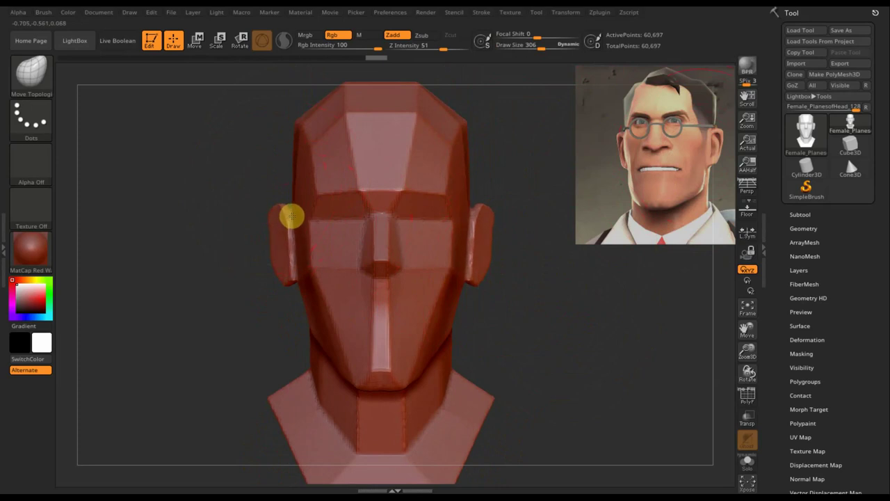
pyautogui.moveTo(292, 217); pyautogui.dragTo(311, 276)
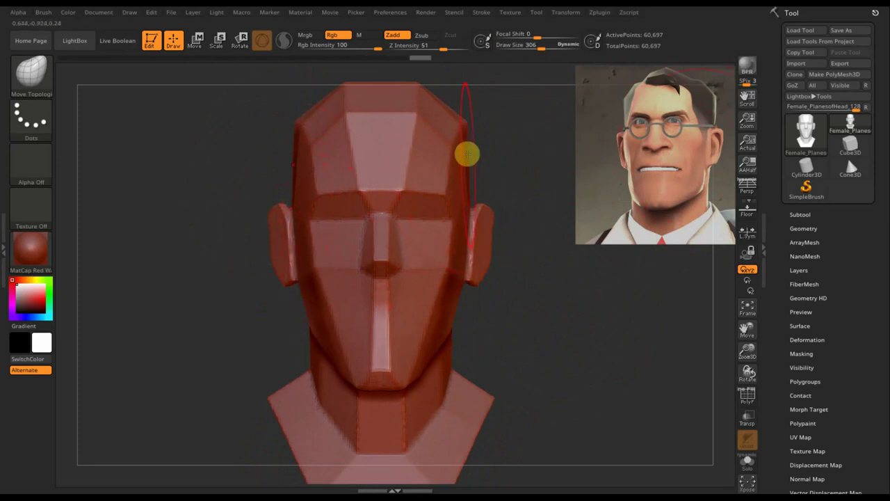
pyautogui.click(53, 87)
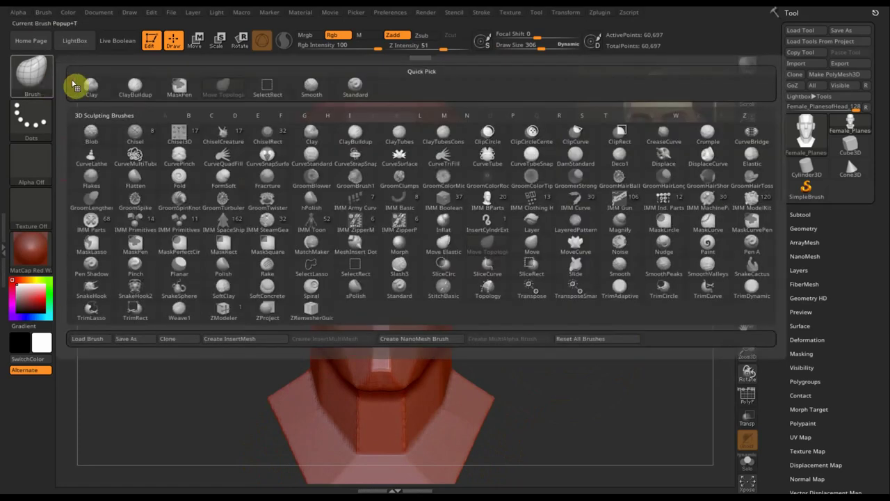
# - Switch to the Polish brush at draw size 140 and Z intensity about 52
pyautogui.click(224, 265)
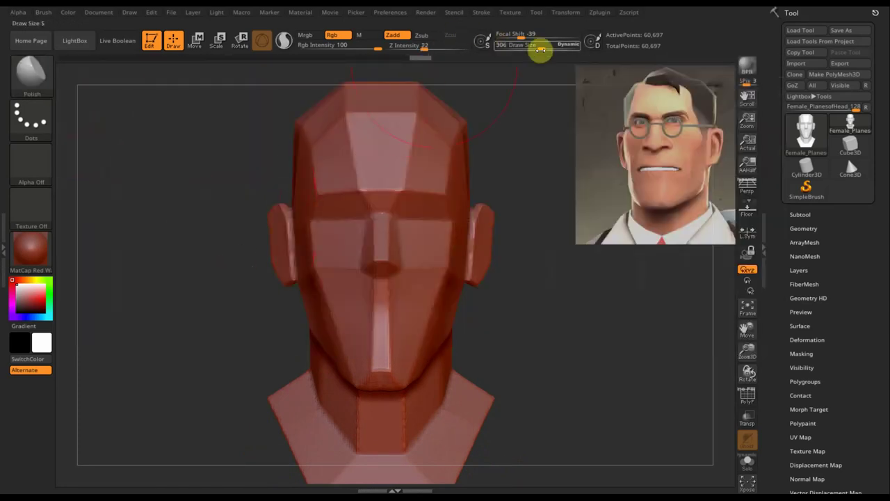
pyautogui.moveTo(542, 47); pyautogui.dragTo(528, 49)
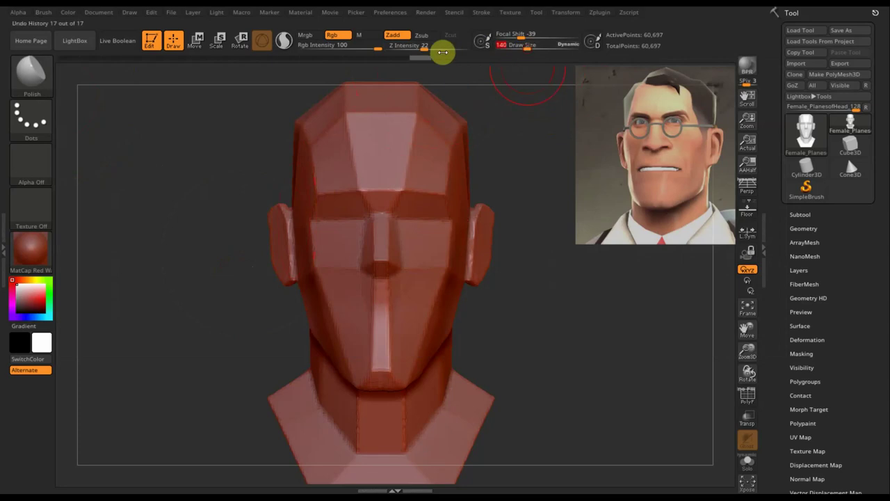
pyautogui.moveTo(421, 48); pyautogui.dragTo(440, 52)
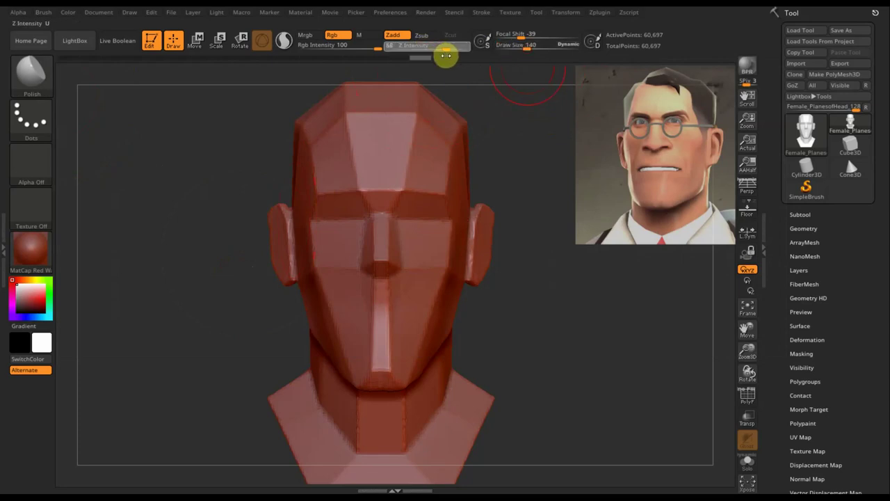
# - Polish the forehead planes from three-quarter and front views
pyautogui.moveTo(230, 169); pyautogui.dragTo(274, 169)
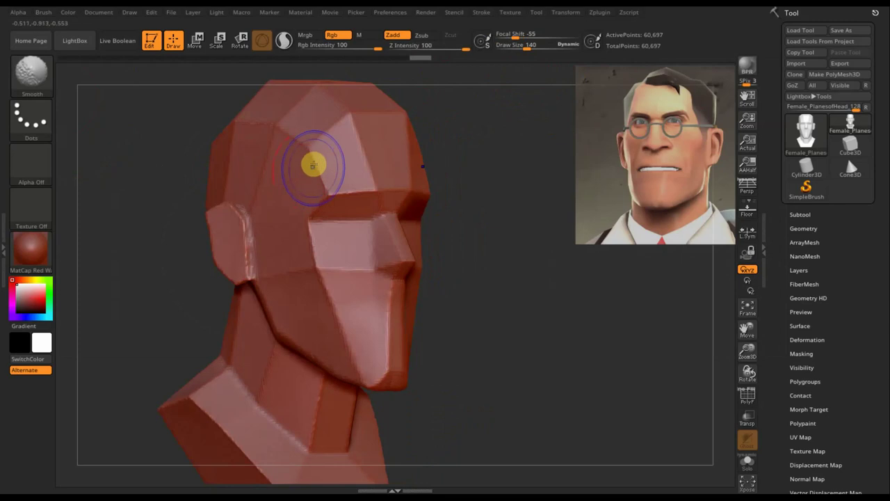
pyautogui.keyDown('shift'); pyautogui.moveTo(302, 171); pyautogui.dragTo(315, 167); pyautogui.keyUp('shift')
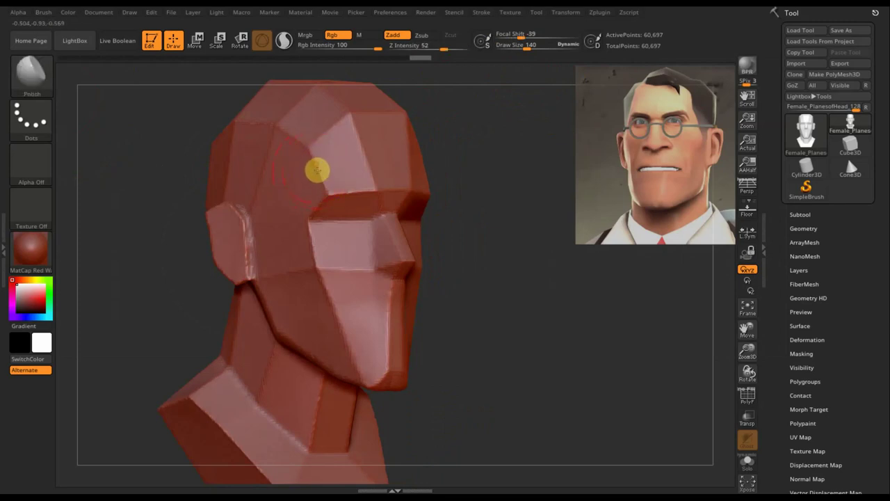
pyautogui.moveTo(324, 146)
pyautogui.keyDown('shift'); pyautogui.mouseDown()
pyautogui.moveTo(341, 142)
pyautogui.moveTo(327, 146)
pyautogui.moveTo(318, 183)
pyautogui.moveTo(313, 153)
pyautogui.mouseUp(); pyautogui.keyUp('shift')
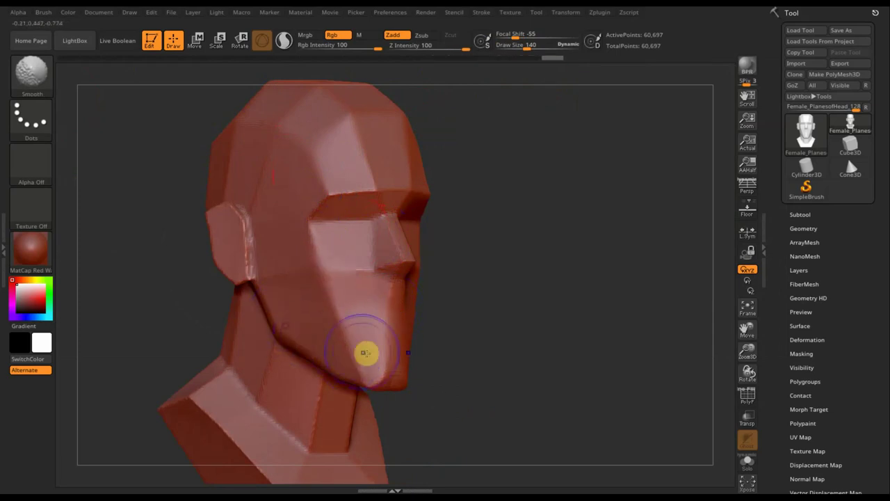
pyautogui.moveTo(490, 317)
pyautogui.keyDown('shift'); pyautogui.mouseDown()
pyautogui.moveTo(489, 308)
pyautogui.moveTo(578, 310)
pyautogui.mouseUp(); pyautogui.keyUp('shift')
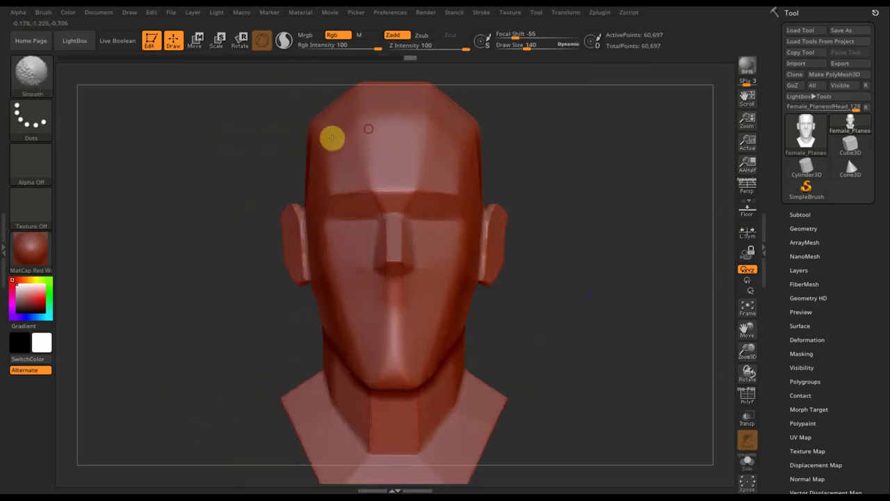
pyautogui.moveTo(357, 137)
pyautogui.keyDown('shift'); pyautogui.mouseDown()
pyautogui.moveTo(381, 143)
pyautogui.moveTo(394, 162)
pyautogui.moveTo(334, 155)
pyautogui.moveTo(365, 148)
pyautogui.moveTo(383, 129)
pyautogui.moveTo(367, 130)
pyautogui.moveTo(374, 167)
pyautogui.mouseUp(); pyautogui.keyUp('shift')
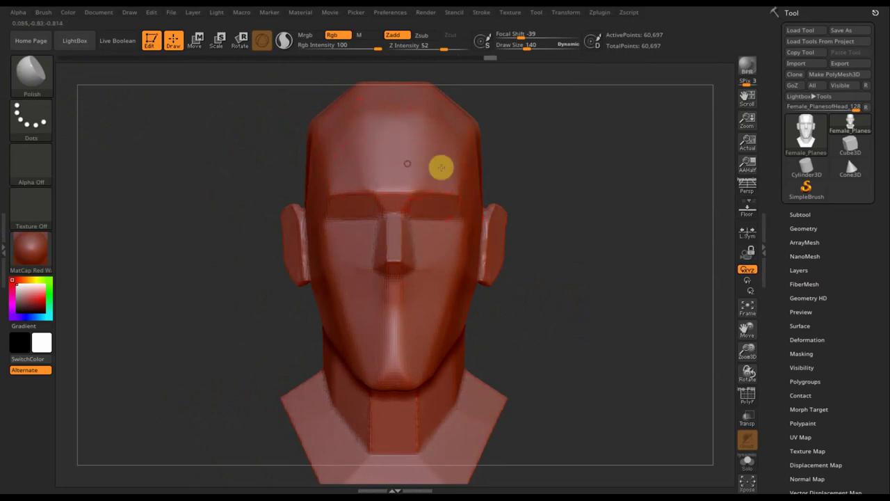
pyautogui.moveTo(441, 166)
pyautogui.mouseDown()
pyautogui.moveTo(429, 131)
pyautogui.moveTo(401, 118)
pyautogui.moveTo(419, 114)
pyautogui.mouseUp()
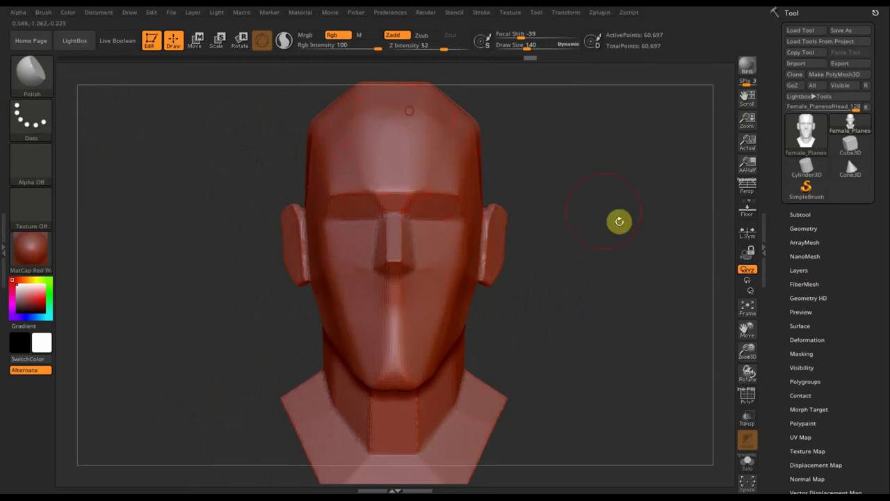
# - Polish the cheek, the brow toward the temple, and down to the jaw
pyautogui.moveTo(619, 221)
pyautogui.mouseDown()
pyautogui.moveTo(575, 229)
pyautogui.moveTo(533, 255)
pyautogui.mouseUp()
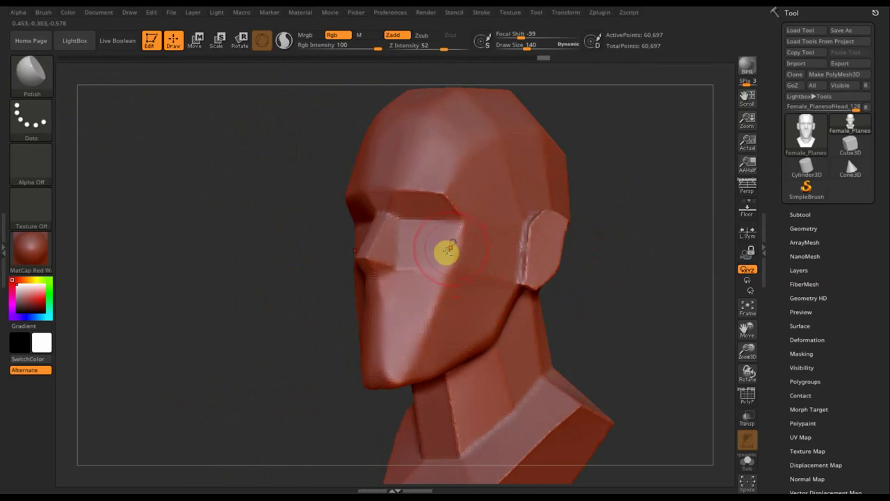
pyautogui.moveTo(463, 258)
pyautogui.mouseDown()
pyautogui.moveTo(477, 270)
pyautogui.moveTo(425, 332)
pyautogui.moveTo(425, 278)
pyautogui.moveTo(447, 297)
pyautogui.moveTo(490, 286)
pyautogui.moveTo(473, 274)
pyautogui.mouseUp()
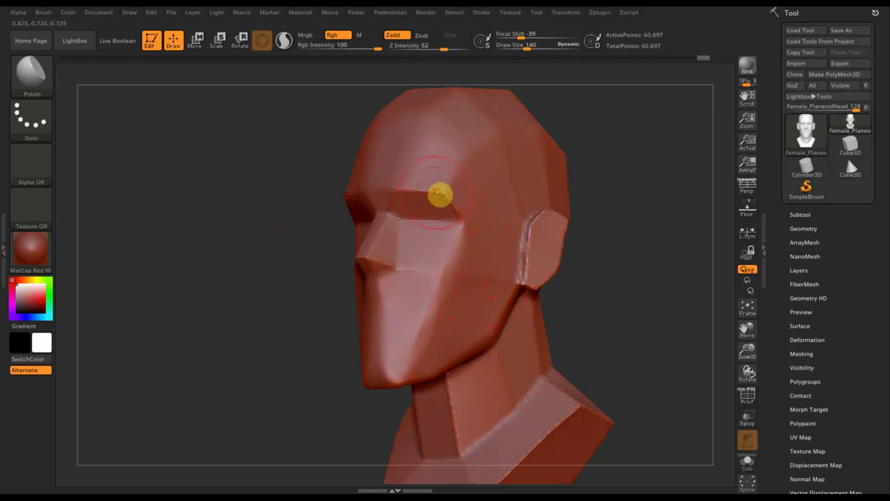
pyautogui.moveTo(439, 196); pyautogui.dragTo(466, 217)
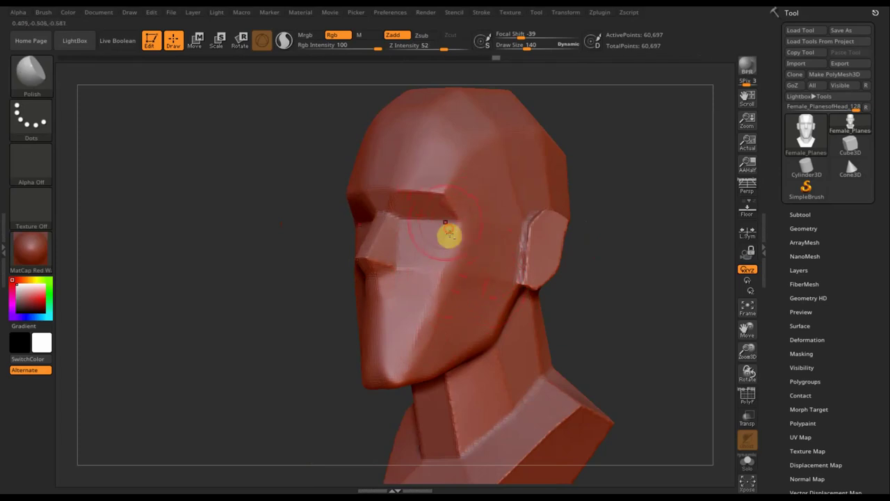
pyautogui.moveTo(459, 259); pyautogui.dragTo(417, 339)
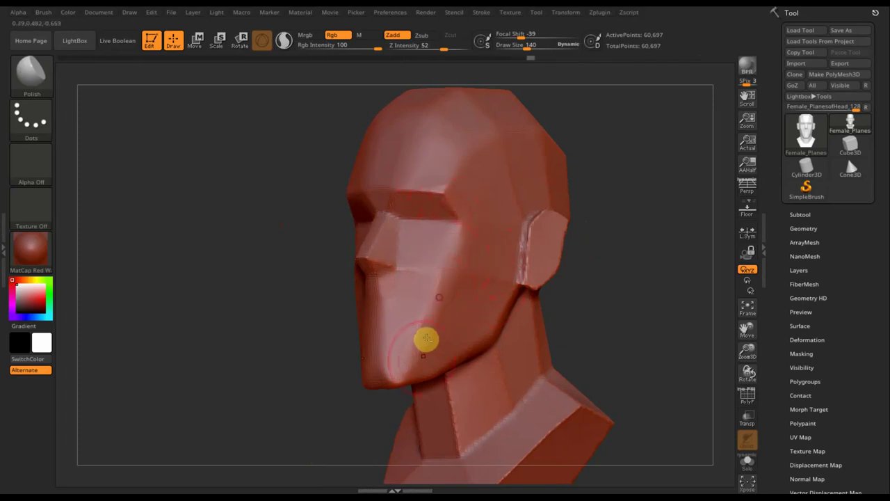
# - Polish the chin and check the head from front and profile views
pyautogui.keyDown('shift'); pyautogui.moveTo(258, 350); pyautogui.dragTo(447, 347); pyautogui.keyUp('shift')
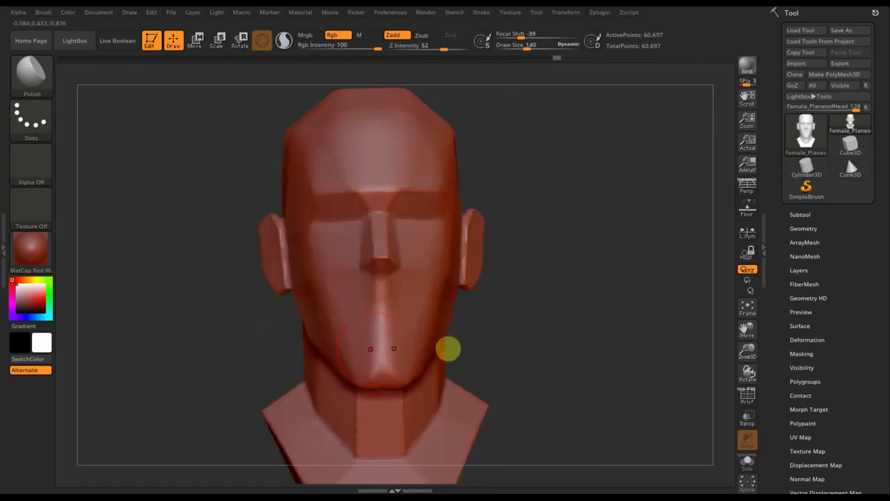
pyautogui.moveTo(377, 318)
pyautogui.keyDown('shift'); pyautogui.mouseDown()
pyautogui.moveTo(393, 320)
pyautogui.moveTo(338, 318)
pyautogui.moveTo(410, 327)
pyautogui.moveTo(353, 360)
pyautogui.moveTo(360, 371)
pyautogui.moveTo(368, 354)
pyautogui.moveTo(348, 344)
pyautogui.mouseUp(); pyautogui.keyUp('shift')
pyautogui.moveTo(512, 353)
pyautogui.mouseDown()
pyautogui.moveTo(418, 353)
pyautogui.moveTo(379, 338)
pyautogui.mouseUp()
pyautogui.moveTo(314, 354); pyautogui.dragTo(360, 345)
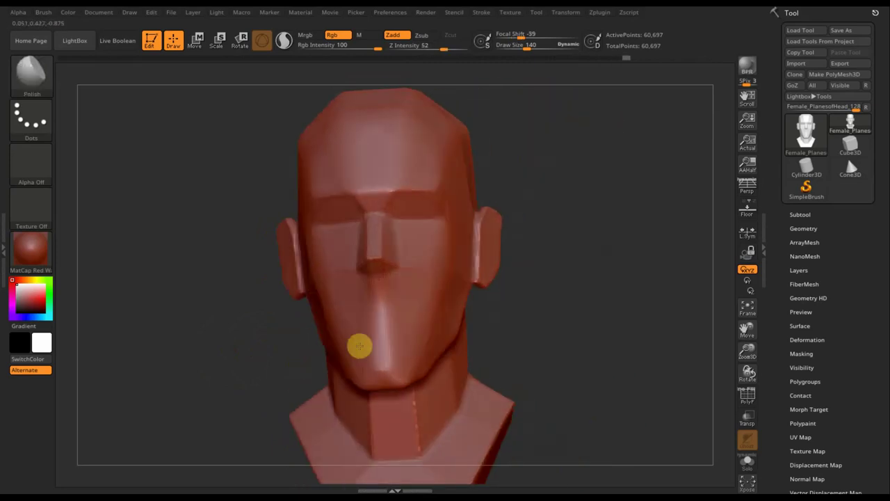
pyautogui.moveTo(518, 352); pyautogui.dragTo(504, 350)
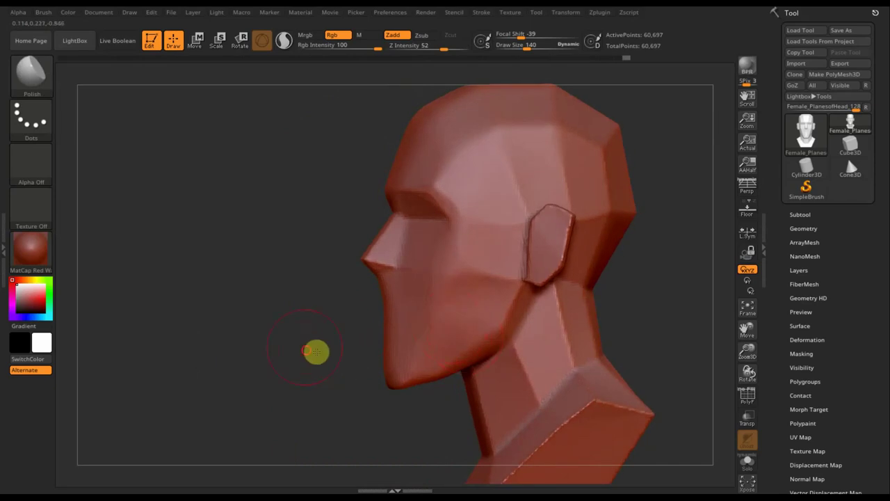
pyautogui.moveTo(317, 351); pyautogui.dragTo(357, 341)
pyautogui.moveTo(556, 339)
pyautogui.mouseDown()
pyautogui.moveTo(590, 338)
pyautogui.moveTo(574, 338)
pyautogui.mouseUp()
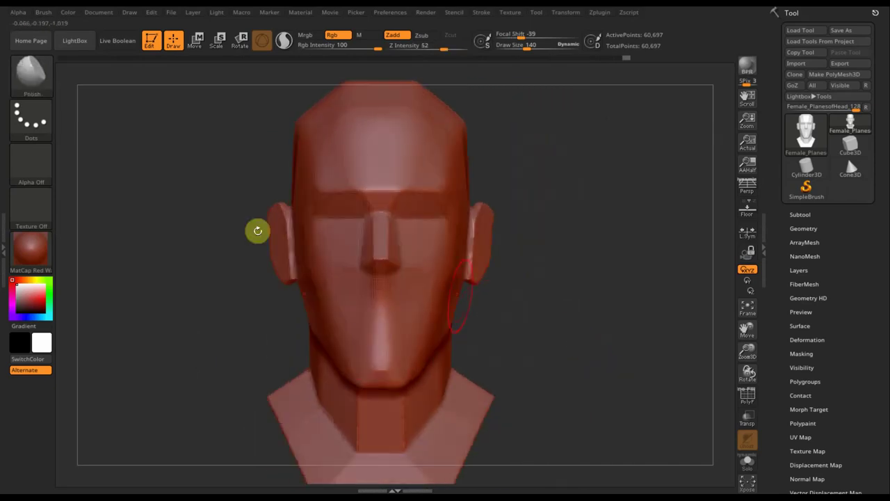
pyautogui.click(35, 78)
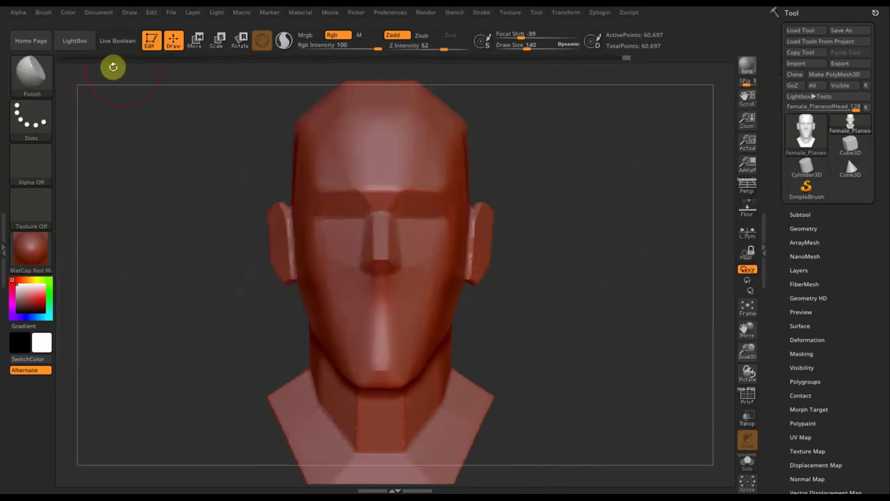
# - Switch to ClayBuildup at Z intensity 2, size about 150, and smooth the mouth and chin
pyautogui.click(46, 75)
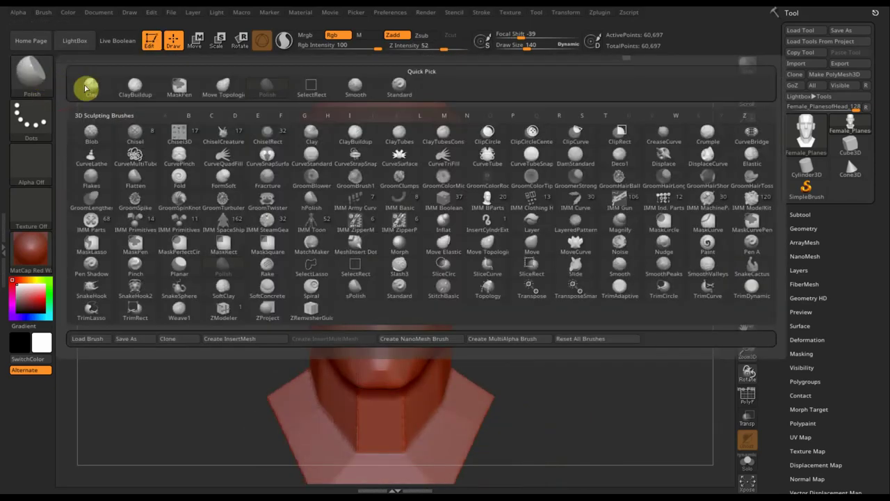
pyautogui.click(131, 89)
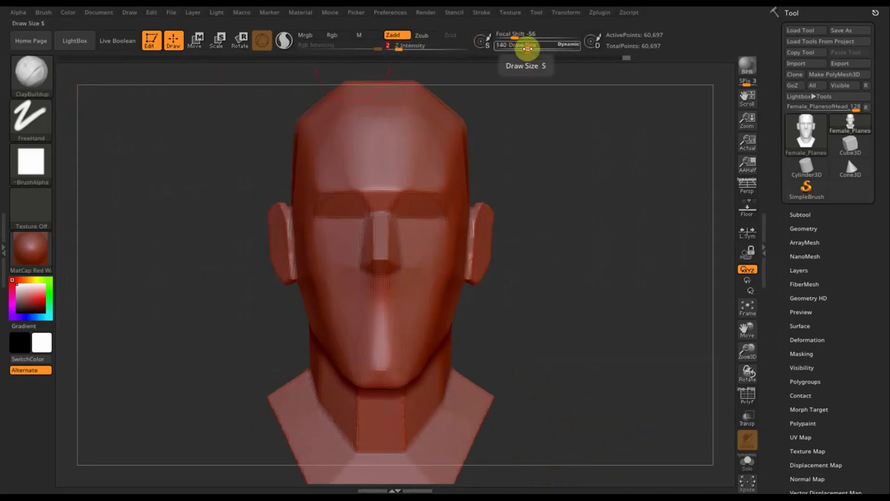
pyautogui.moveTo(526, 46); pyautogui.dragTo(526, 50)
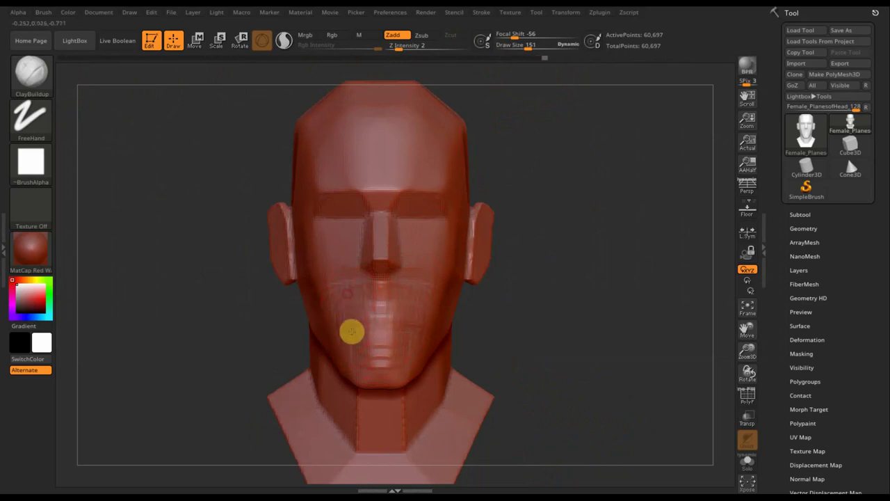
pyautogui.moveTo(347, 308)
pyautogui.keyDown('shift'); pyautogui.mouseDown()
pyautogui.moveTo(383, 332)
pyautogui.moveTo(338, 322)
pyautogui.moveTo(392, 301)
pyautogui.moveTo(427, 271)
pyautogui.mouseUp(); pyautogui.keyUp('shift')
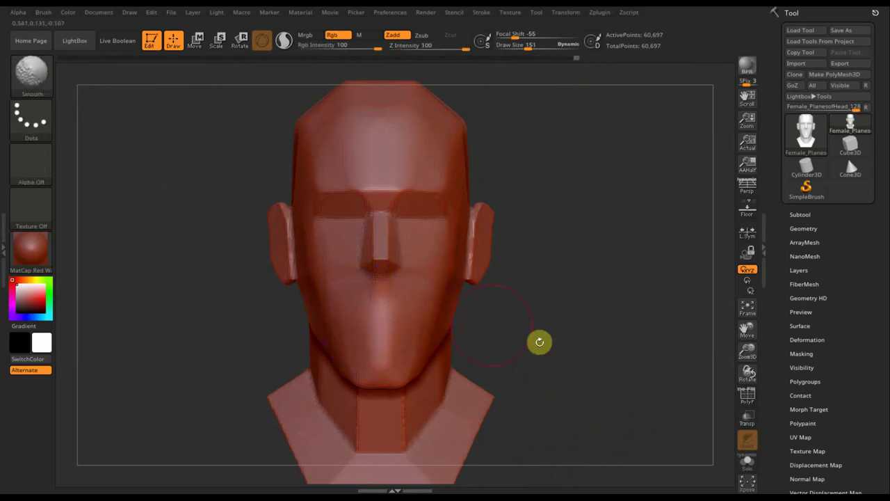
pyautogui.moveTo(538, 341)
pyautogui.mouseDown()
pyautogui.moveTo(552, 342)
pyautogui.moveTo(529, 344)
pyautogui.mouseUp()
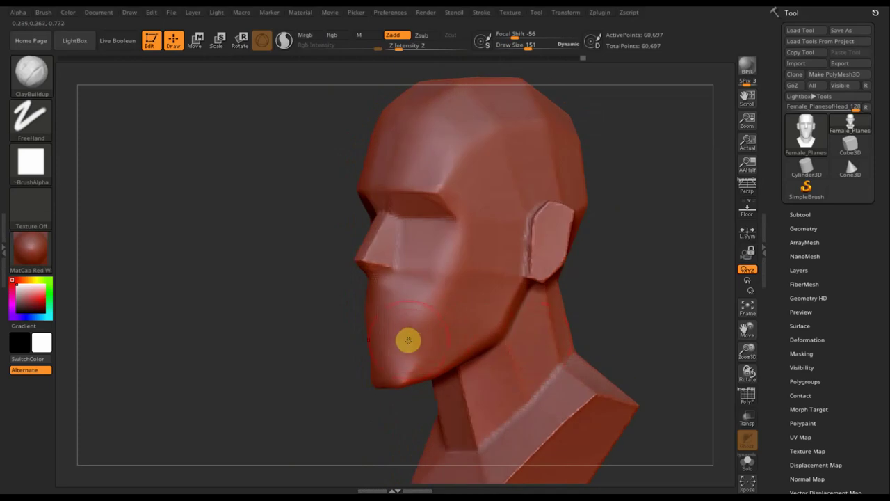
pyautogui.moveTo(418, 343)
pyautogui.keyDown('shift'); pyautogui.mouseDown()
pyautogui.moveTo(413, 368)
pyautogui.moveTo(354, 352)
pyautogui.mouseUp(); pyautogui.keyUp('shift')
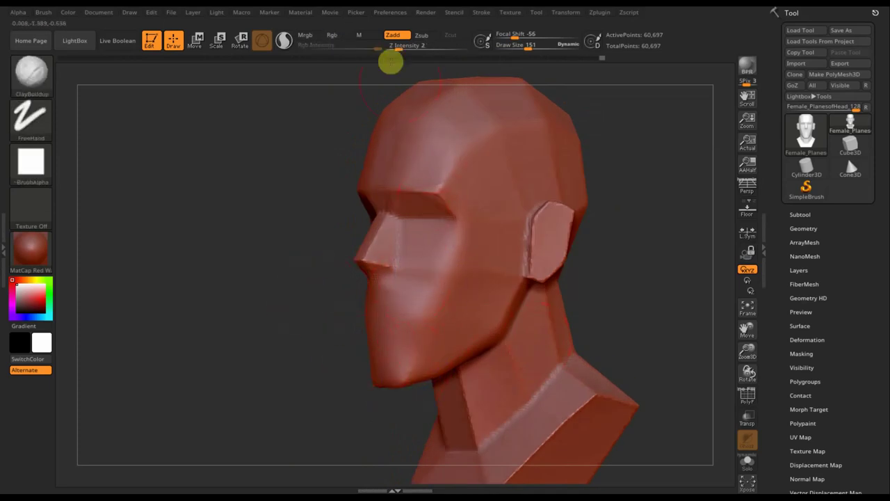
# - With a smaller brush, build up and refine the crease under the eye across the cheek
pyautogui.moveTo(526, 47); pyautogui.dragTo(519, 49)
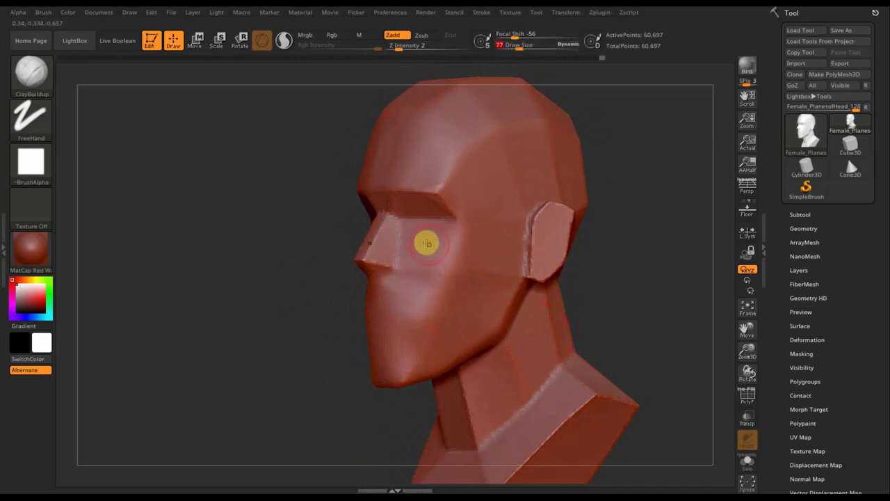
pyautogui.moveTo(429, 233)
pyautogui.mouseDown()
pyautogui.moveTo(422, 241)
pyautogui.moveTo(431, 248)
pyautogui.moveTo(486, 250)
pyautogui.moveTo(517, 238)
pyautogui.moveTo(485, 235)
pyautogui.mouseUp()
pyautogui.moveTo(402, 233)
pyautogui.mouseDown()
pyautogui.moveTo(440, 241)
pyautogui.moveTo(405, 235)
pyautogui.mouseUp()
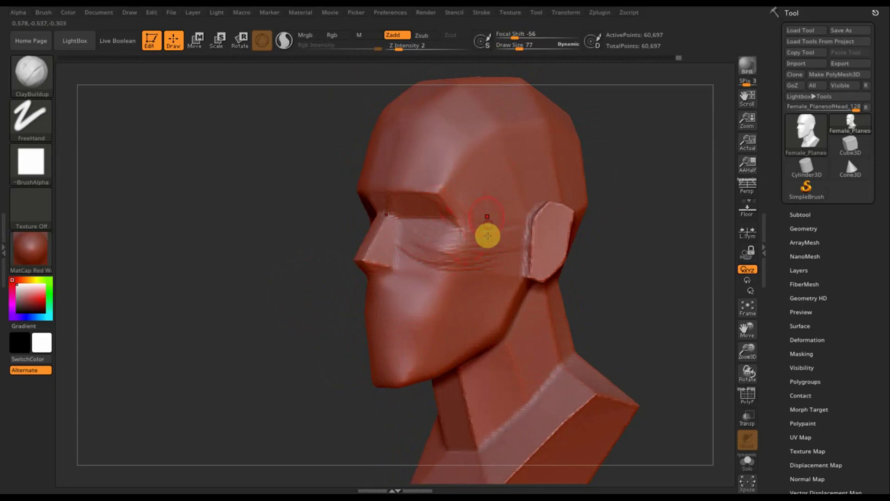
pyautogui.moveTo(487, 235)
pyautogui.mouseDown()
pyautogui.moveTo(413, 235)
pyautogui.moveTo(443, 253)
pyautogui.moveTo(492, 248)
pyautogui.moveTo(477, 249)
pyautogui.moveTo(452, 204)
pyautogui.moveTo(452, 214)
pyautogui.moveTo(492, 238)
pyautogui.mouseUp()
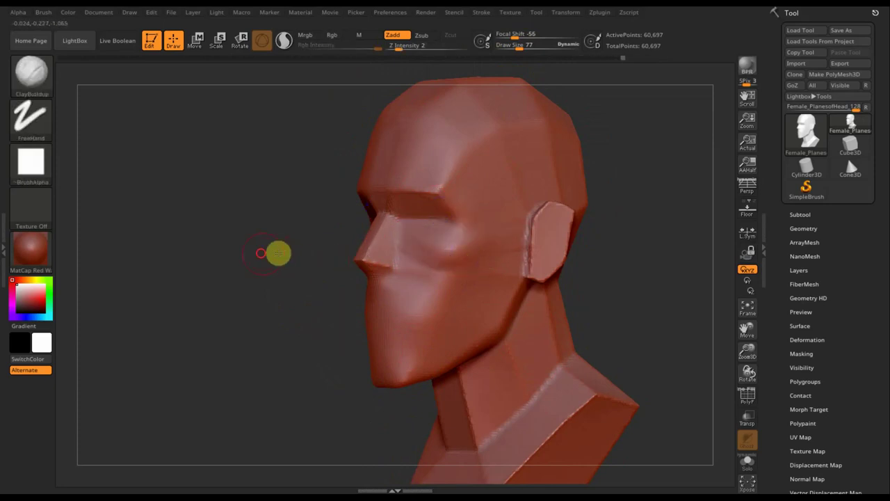
# - Carve and soften a crease up the cheek beside the nose
pyautogui.moveTo(278, 252); pyautogui.dragTo(292, 248)
pyautogui.moveTo(275, 305); pyautogui.dragTo(302, 310)
pyautogui.moveTo(608, 334); pyautogui.dragTo(508, 274)
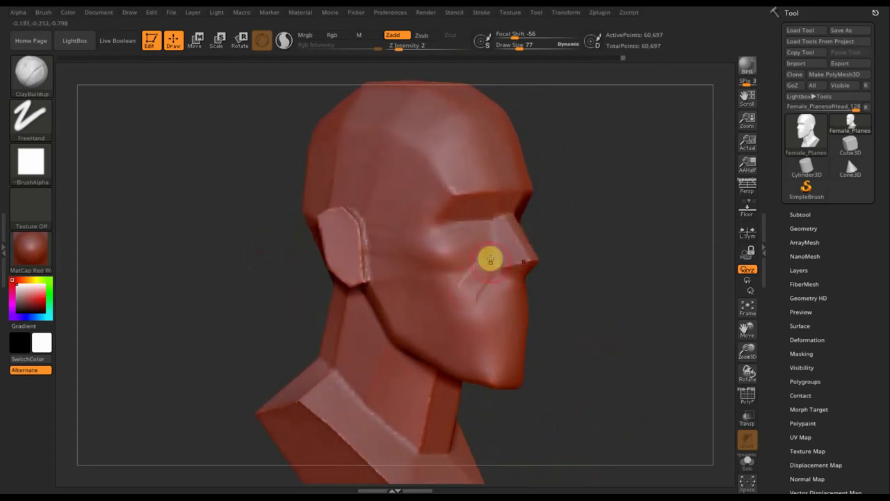
pyautogui.moveTo(449, 331)
pyautogui.mouseDown()
pyautogui.moveTo(455, 308)
pyautogui.moveTo(483, 283)
pyautogui.moveTo(450, 327)
pyautogui.mouseUp()
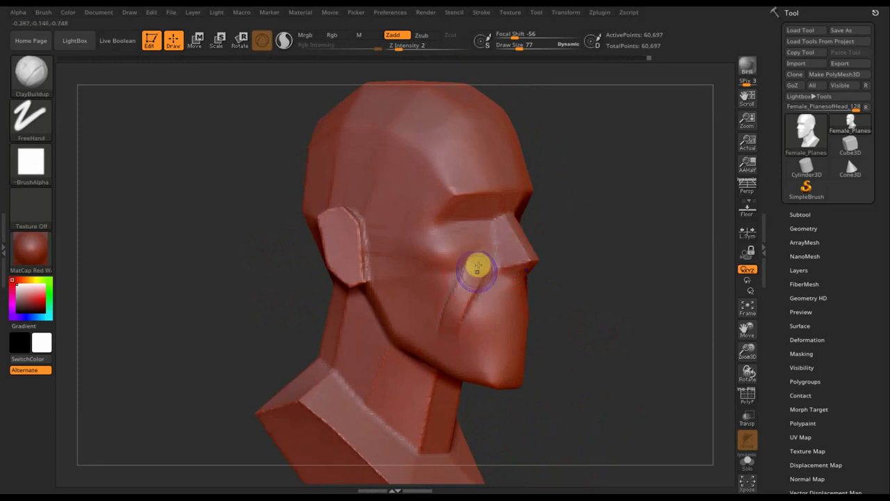
pyautogui.moveTo(477, 264)
pyautogui.keyDown('shift'); pyautogui.mouseDown()
pyautogui.moveTo(465, 269)
pyautogui.moveTo(442, 321)
pyautogui.mouseUp(); pyautogui.keyUp('shift')
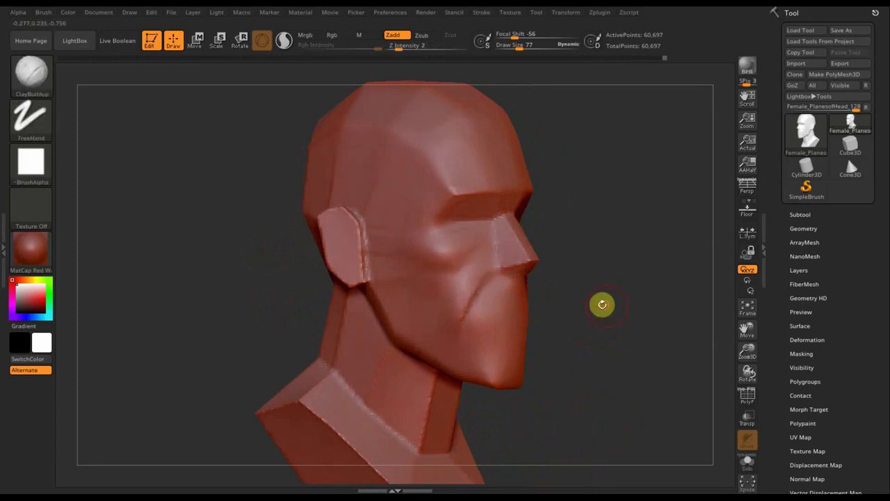
# - Sculpt wrinkle folds beside the mouth and smooth the mouth area
pyautogui.moveTo(600, 303)
pyautogui.mouseDown()
pyautogui.moveTo(568, 301)
pyautogui.moveTo(575, 293)
pyautogui.moveTo(542, 262)
pyautogui.moveTo(554, 298)
pyautogui.mouseUp()
pyautogui.click(546, 268)
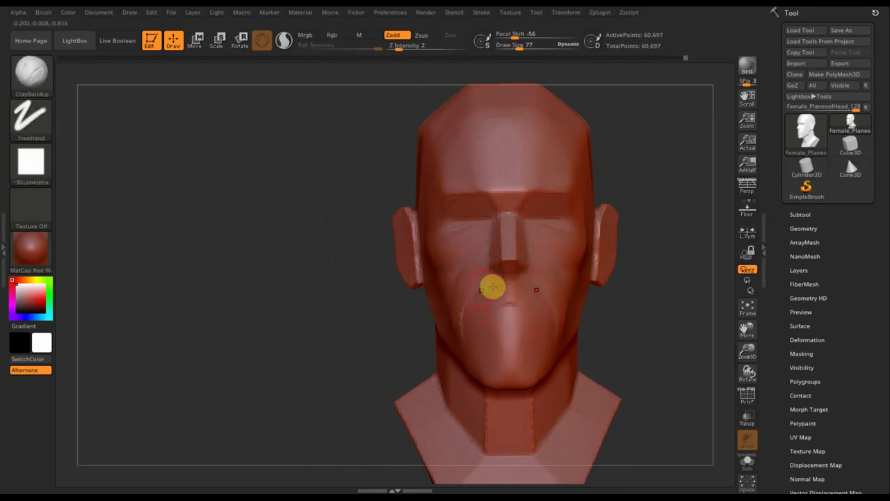
pyautogui.moveTo(467, 304); pyautogui.dragTo(518, 311)
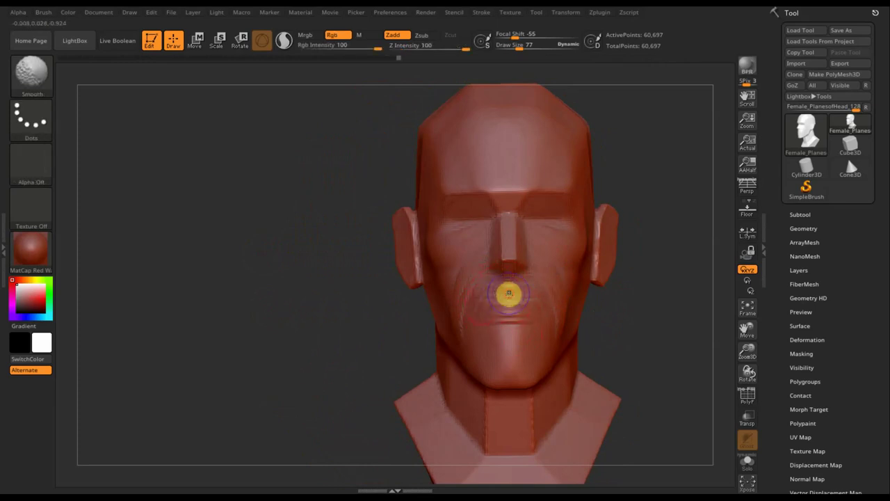
pyautogui.moveTo(508, 292)
pyautogui.keyDown('shift'); pyautogui.mouseDown()
pyautogui.moveTo(522, 292)
pyautogui.moveTo(478, 287)
pyautogui.moveTo(459, 299)
pyautogui.moveTo(516, 304)
pyautogui.mouseUp(); pyautogui.keyUp('shift')
# - Build up more volume on the chin, checking from profile and three-quarter views
pyautogui.moveTo(304, 356); pyautogui.dragTo(352, 352)
pyautogui.moveTo(601, 374); pyautogui.dragTo(606, 373)
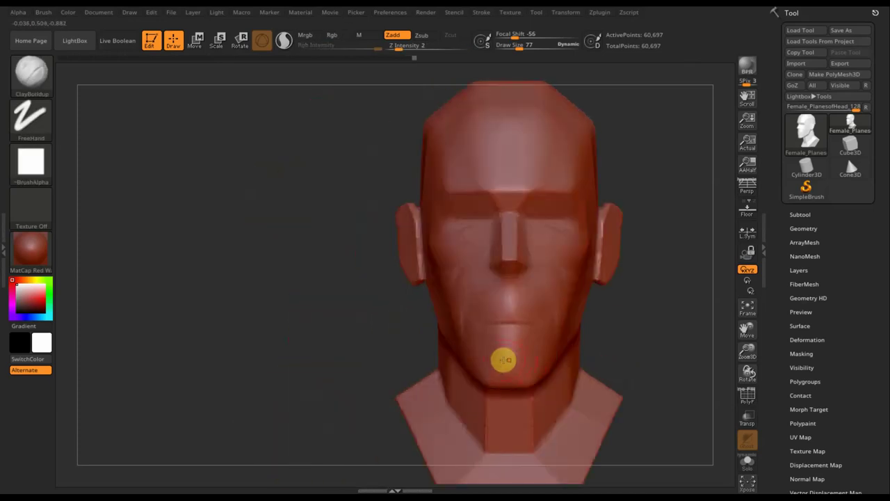
pyautogui.moveTo(504, 359)
pyautogui.mouseDown()
pyautogui.moveTo(487, 357)
pyautogui.moveTo(517, 378)
pyautogui.moveTo(507, 383)
pyautogui.moveTo(466, 357)
pyautogui.mouseUp()
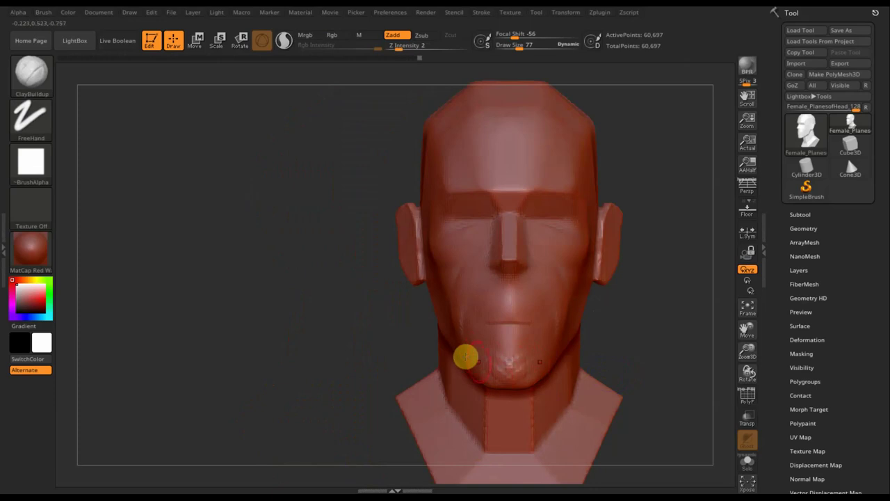
pyautogui.moveTo(327, 358); pyautogui.dragTo(354, 355)
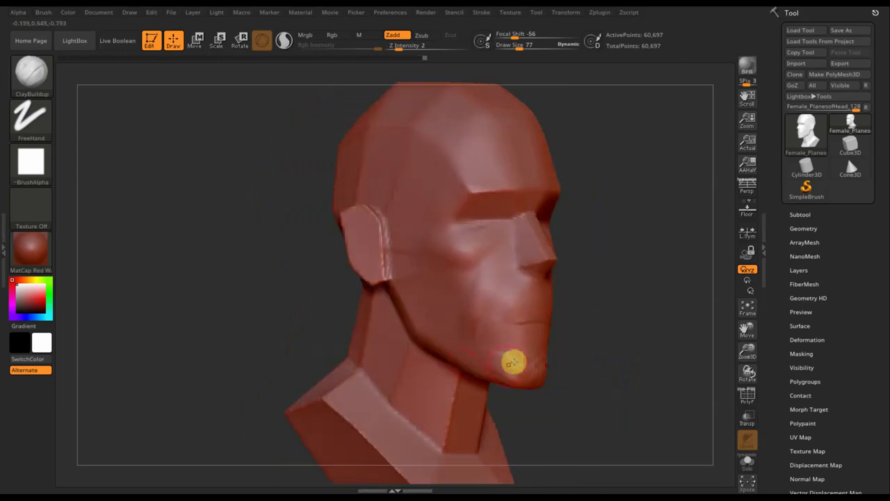
pyautogui.moveTo(450, 338)
pyautogui.mouseDown()
pyautogui.moveTo(519, 377)
pyautogui.moveTo(488, 365)
pyautogui.moveTo(472, 340)
pyautogui.moveTo(530, 369)
pyautogui.moveTo(592, 369)
pyautogui.mouseUp()
# - Shift-smooth the cheek and jaw along toward the ear
pyautogui.press('shift')
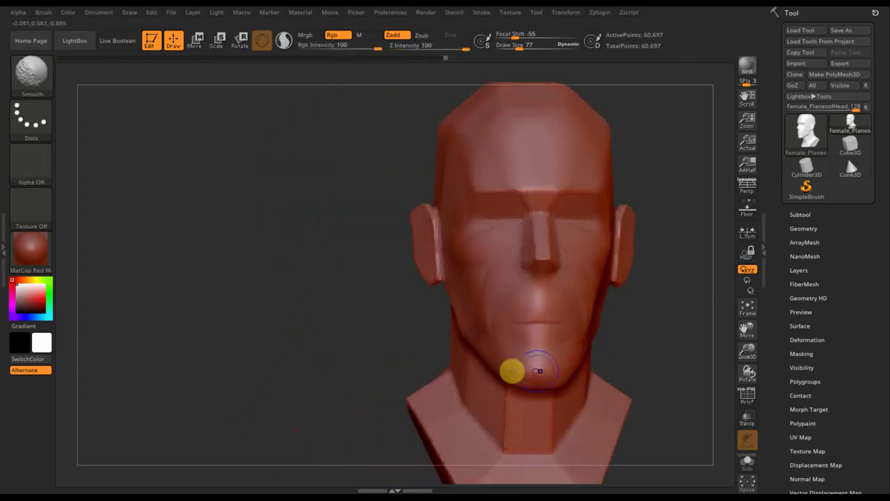
pyautogui.moveTo(354, 351); pyautogui.dragTo(387, 352)
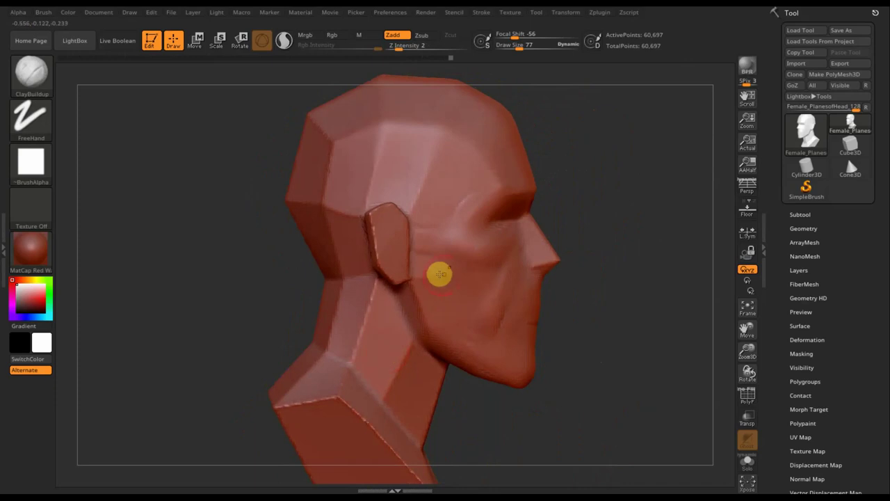
pyautogui.moveTo(440, 274)
pyautogui.keyDown('shift'); pyautogui.mouseDown()
pyautogui.moveTo(429, 287)
pyautogui.moveTo(433, 308)
pyautogui.moveTo(425, 283)
pyautogui.mouseUp(); pyautogui.keyUp('shift')
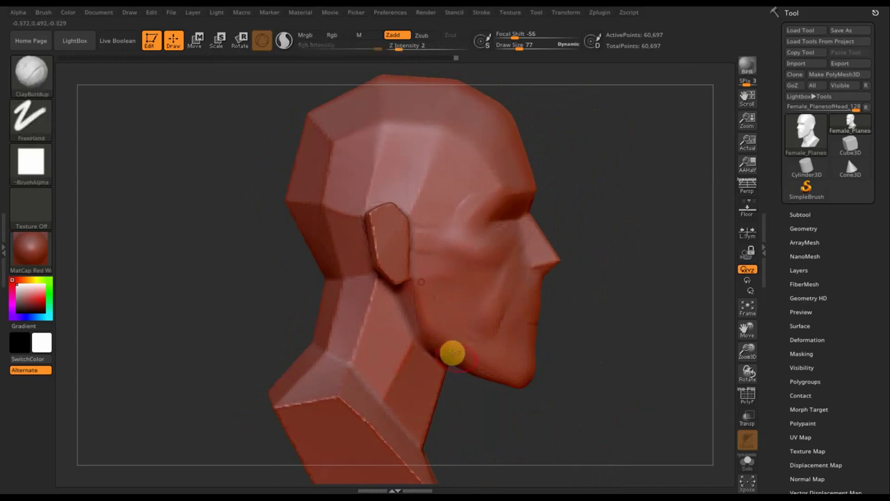
pyautogui.moveTo(451, 353); pyautogui.dragTo(411, 300)
pyautogui.moveTo(455, 346)
pyautogui.mouseDown()
pyautogui.moveTo(445, 342)
pyautogui.moveTo(439, 294)
pyautogui.moveTo(444, 300)
pyautogui.mouseUp()
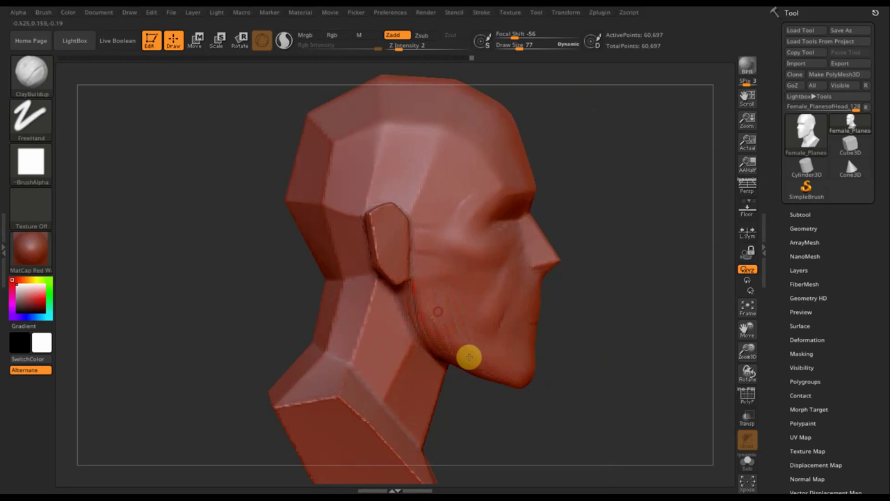
pyautogui.moveTo(467, 358)
pyautogui.mouseDown()
pyautogui.moveTo(432, 285)
pyautogui.moveTo(480, 362)
pyautogui.moveTo(415, 308)
pyautogui.moveTo(448, 302)
pyautogui.moveTo(486, 342)
pyautogui.moveTo(463, 248)
pyautogui.mouseUp()
# - Reposition the head slightly left and snap it to an exact side profile
pyautogui.moveTo(260, 278)
pyautogui.mouseDown()
pyautogui.moveTo(378, 274)
pyautogui.moveTo(397, 241)
pyautogui.moveTo(400, 248)
pyautogui.mouseUp()
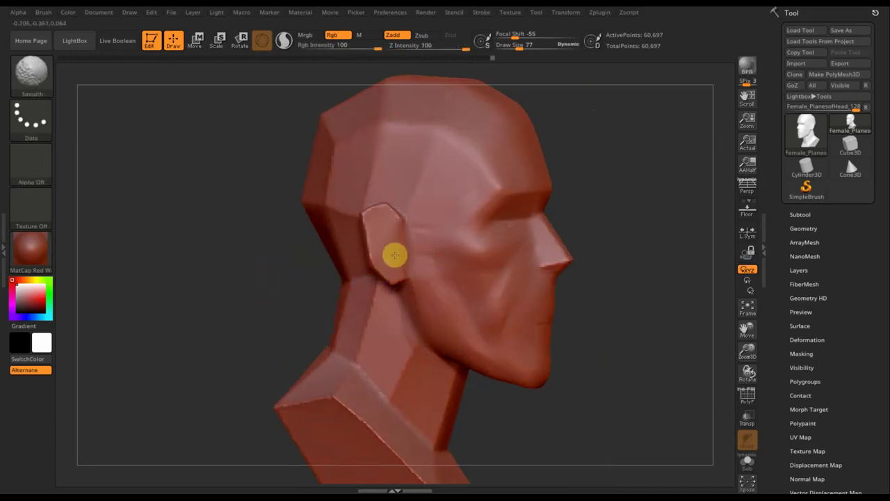
pyautogui.moveTo(655, 248); pyautogui.dragTo(593, 239)
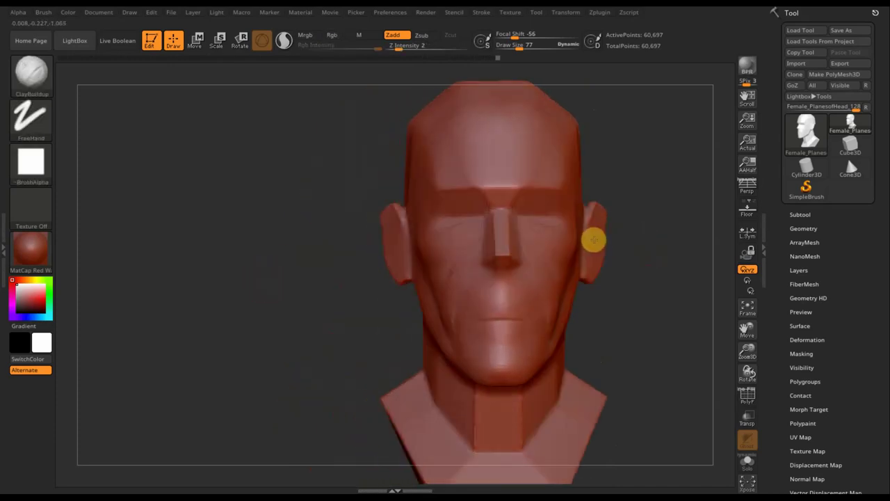
pyautogui.moveTo(661, 340)
pyautogui.mouseDown()
pyautogui.moveTo(597, 349)
pyautogui.moveTo(598, 324)
pyautogui.moveTo(597, 371)
pyautogui.moveTo(595, 345)
pyautogui.moveTo(606, 368)
pyautogui.moveTo(642, 367)
pyautogui.moveTo(621, 375)
pyautogui.moveTo(460, 264)
pyautogui.mouseUp()
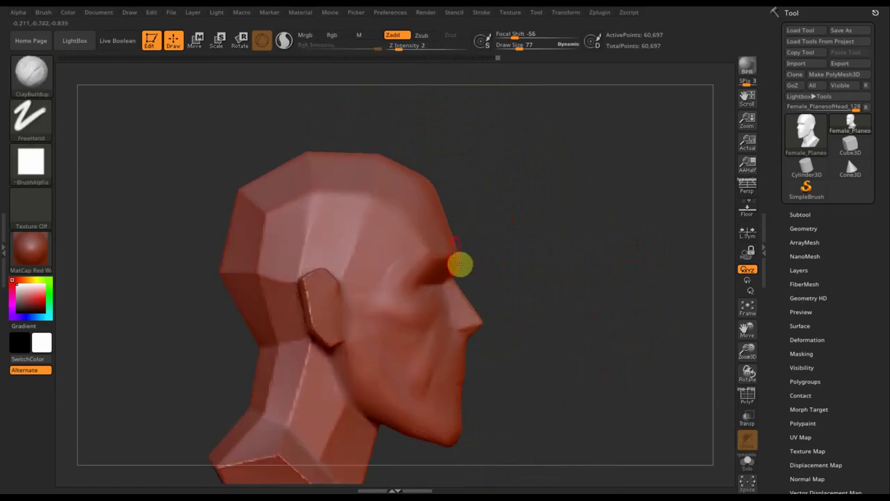
pyautogui.moveTo(542, 322)
pyautogui.mouseDown()
pyautogui.moveTo(526, 226)
pyautogui.moveTo(532, 253)
pyautogui.mouseUp()
pyautogui.press('shift')
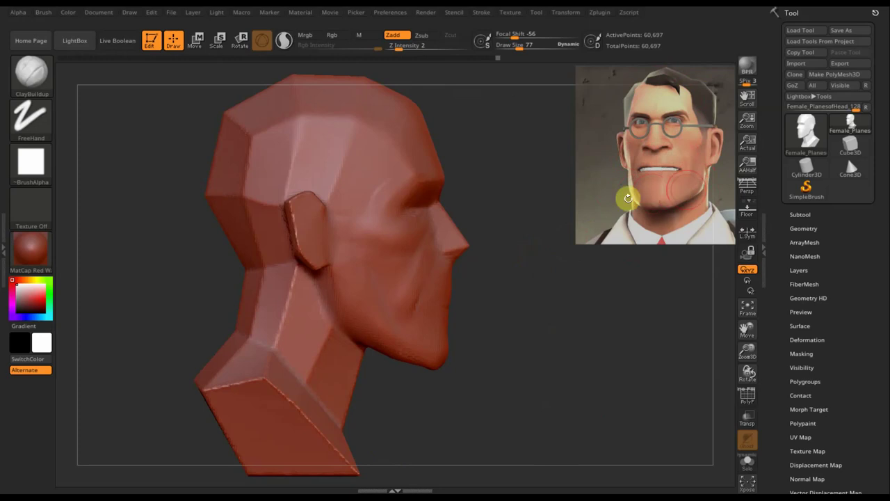
# - Enlarge the brush to size 95 and build up the cheek and jaw planes
pyautogui.press('shift')
pyautogui.moveTo(533, 215); pyautogui.dragTo(507, 218)
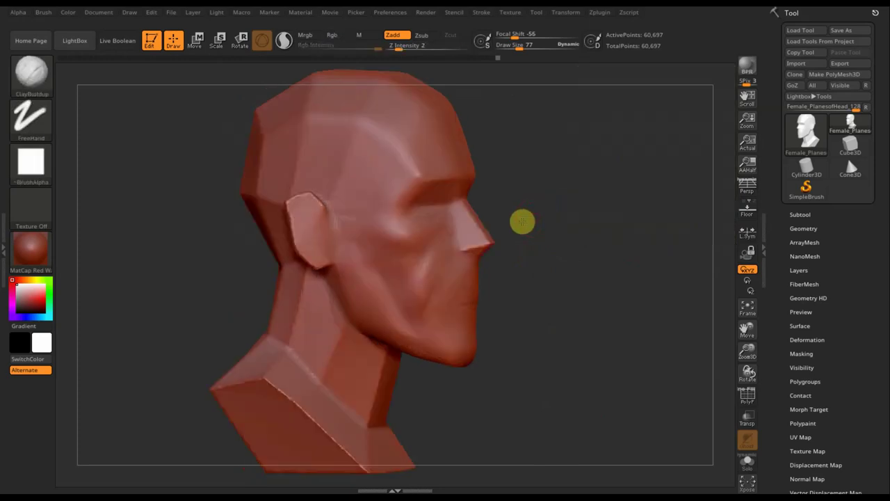
pyautogui.moveTo(550, 44); pyautogui.dragTo(517, 47)
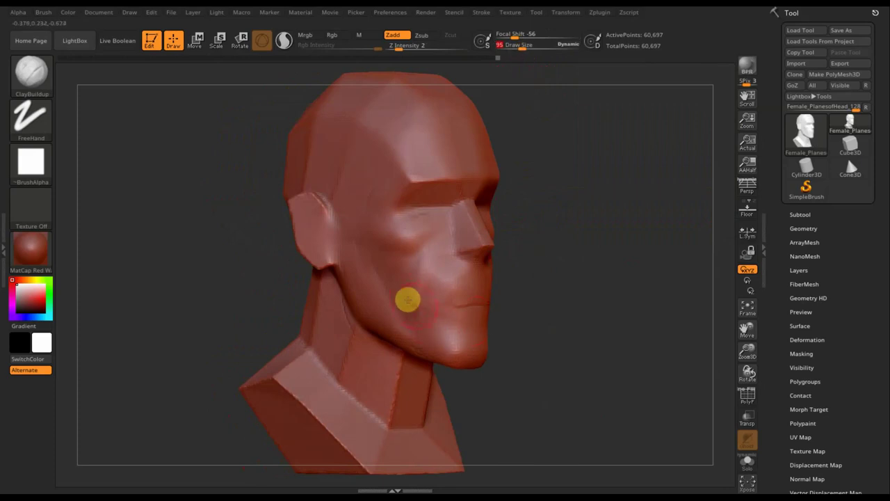
pyautogui.moveTo(404, 305); pyautogui.dragTo(432, 315)
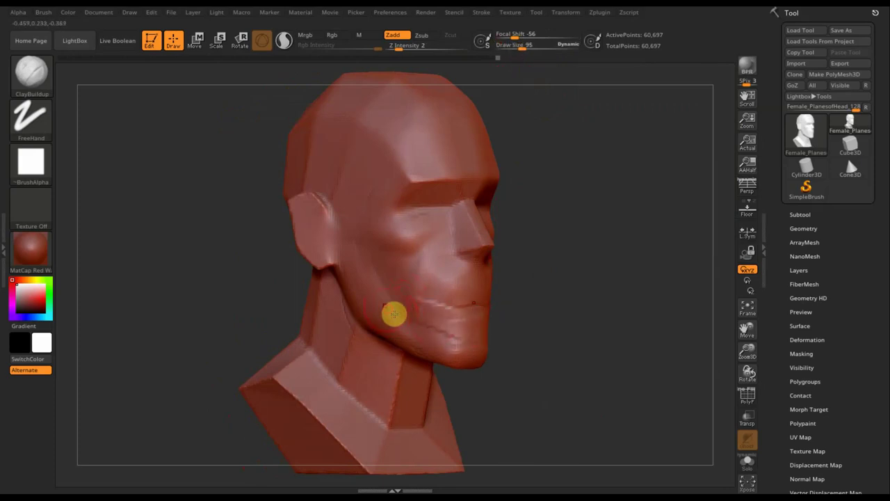
pyautogui.moveTo(393, 313)
pyautogui.mouseDown()
pyautogui.moveTo(386, 308)
pyautogui.moveTo(480, 304)
pyautogui.moveTo(424, 290)
pyautogui.moveTo(412, 258)
pyautogui.moveTo(479, 281)
pyautogui.moveTo(431, 276)
pyautogui.moveTo(434, 306)
pyautogui.moveTo(485, 310)
pyautogui.moveTo(477, 298)
pyautogui.moveTo(423, 283)
pyautogui.moveTo(424, 244)
pyautogui.moveTo(425, 294)
pyautogui.moveTo(438, 318)
pyautogui.moveTo(485, 334)
pyautogui.moveTo(405, 330)
pyautogui.moveTo(369, 290)
pyautogui.mouseUp()
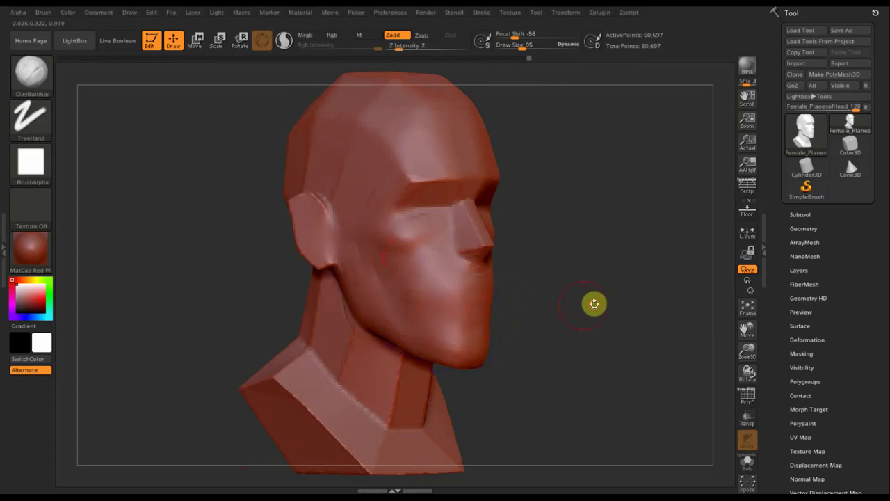
# - Shrink the brush and deepen the crease around the nostril in side profile
pyautogui.moveTo(594, 303)
pyautogui.mouseDown()
pyautogui.moveTo(566, 298)
pyautogui.moveTo(651, 310)
pyautogui.moveTo(592, 328)
pyautogui.mouseUp()
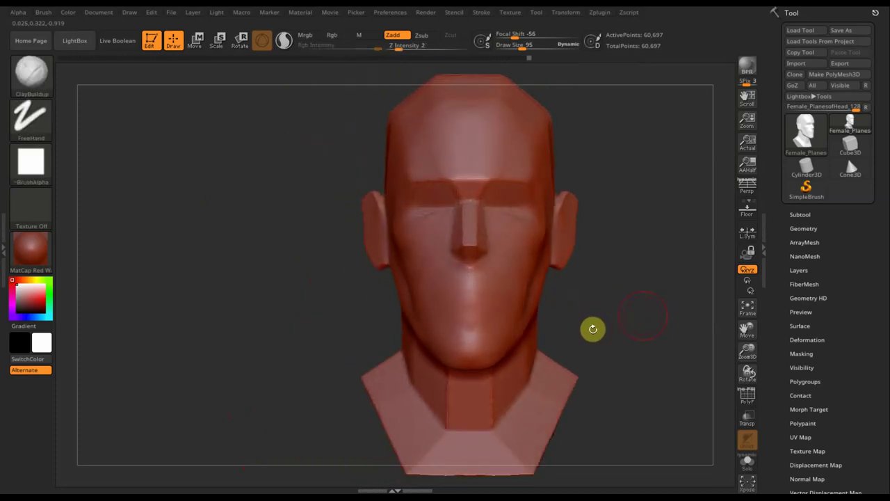
pyautogui.press('shift')
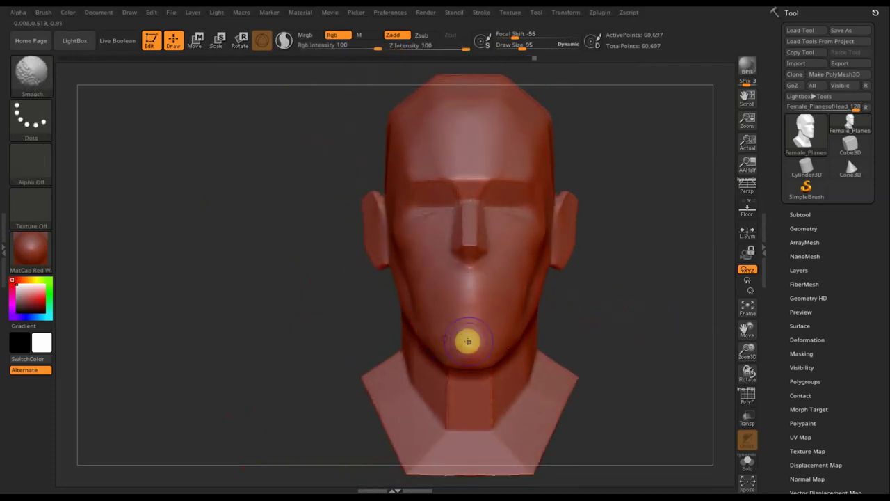
pyautogui.moveTo(636, 324)
pyautogui.mouseDown()
pyautogui.moveTo(646, 322)
pyautogui.moveTo(583, 321)
pyautogui.mouseUp()
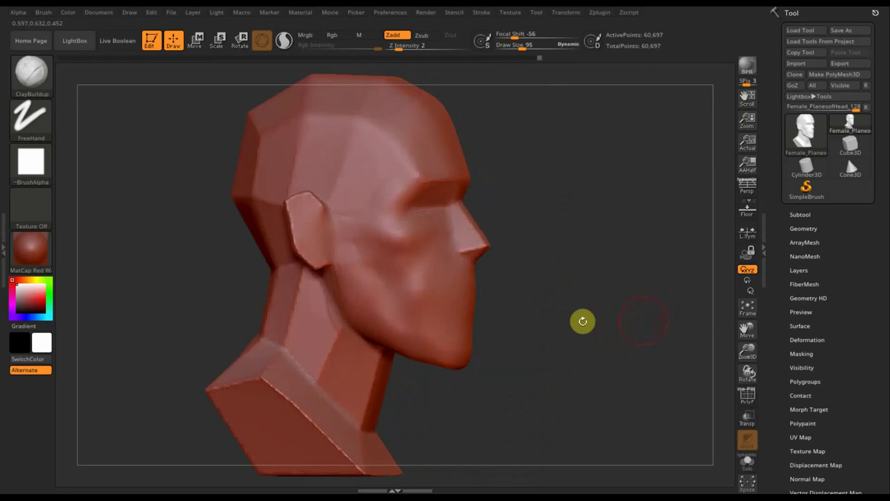
pyautogui.press('shift')
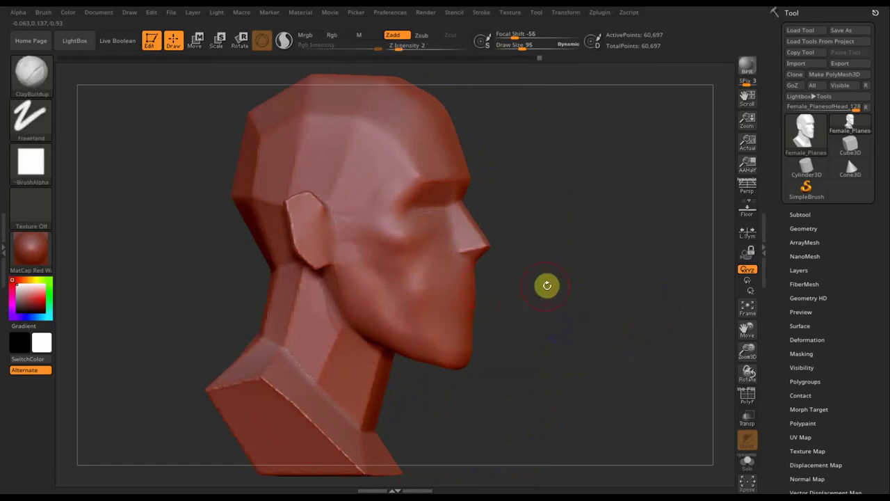
pyautogui.keyDown('shift'); pyautogui.moveTo(547, 285); pyautogui.dragTo(563, 297); pyautogui.keyUp('shift')
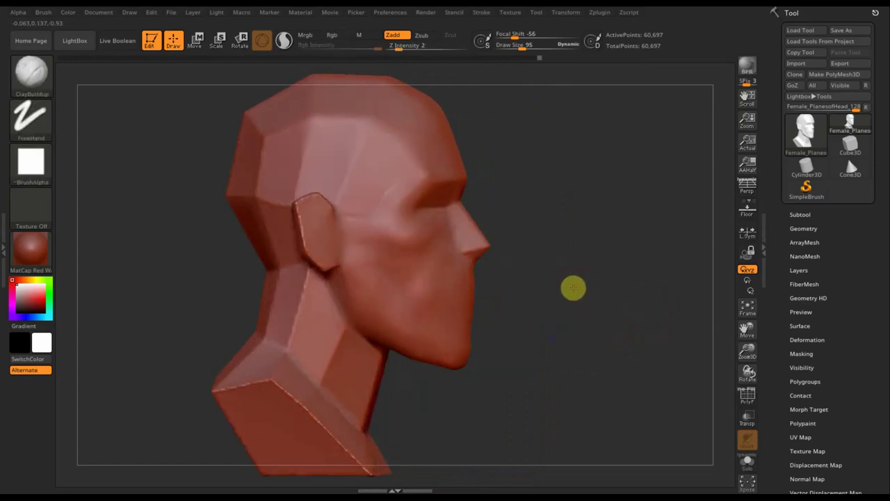
pyautogui.moveTo(552, 298)
pyautogui.mouseDown()
pyautogui.moveTo(529, 299)
pyautogui.moveTo(606, 290)
pyautogui.moveTo(631, 322)
pyautogui.moveTo(580, 338)
pyautogui.mouseUp()
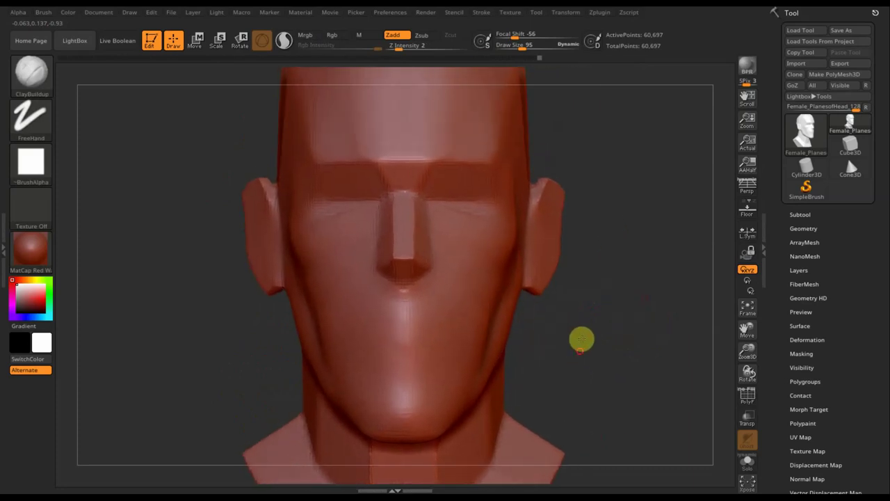
pyautogui.moveTo(522, 48); pyautogui.dragTo(514, 50)
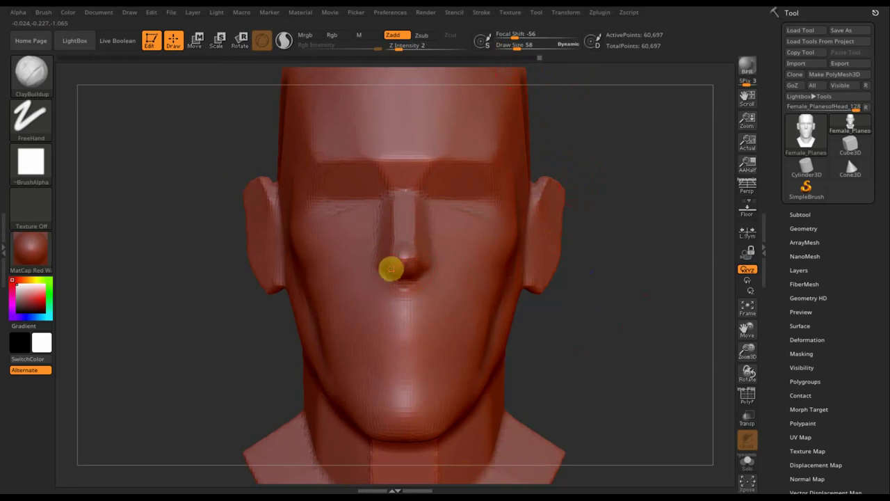
pyautogui.moveTo(238, 267)
pyautogui.mouseDown()
pyautogui.moveTo(238, 310)
pyautogui.moveTo(252, 308)
pyautogui.mouseUp()
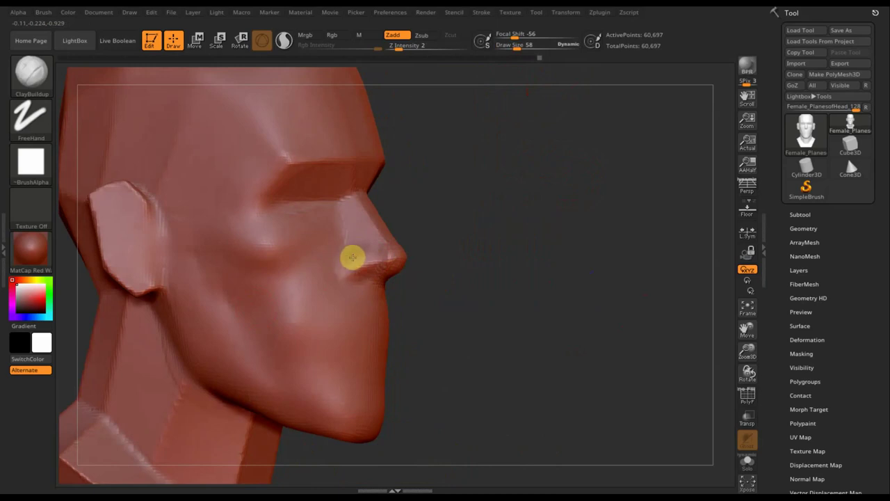
pyautogui.moveTo(351, 248)
pyautogui.mouseDown()
pyautogui.moveTo(406, 277)
pyautogui.moveTo(453, 270)
pyautogui.moveTo(443, 280)
pyautogui.moveTo(561, 300)
pyautogui.moveTo(576, 320)
pyautogui.moveTo(616, 324)
pyautogui.moveTo(600, 332)
pyautogui.mouseUp()
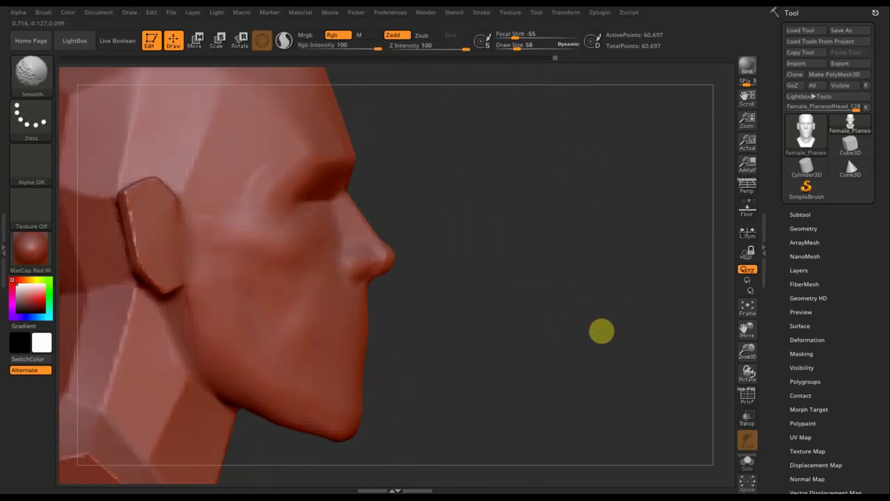
# - Switch to the Move Topological brush and shrink its draw size to 77, with the head facing front
pyautogui.click(31, 73)
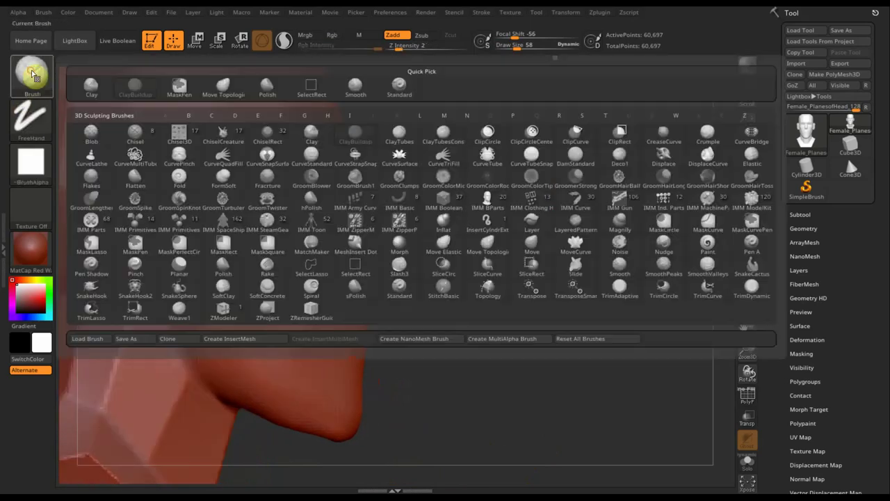
pyautogui.click(223, 85)
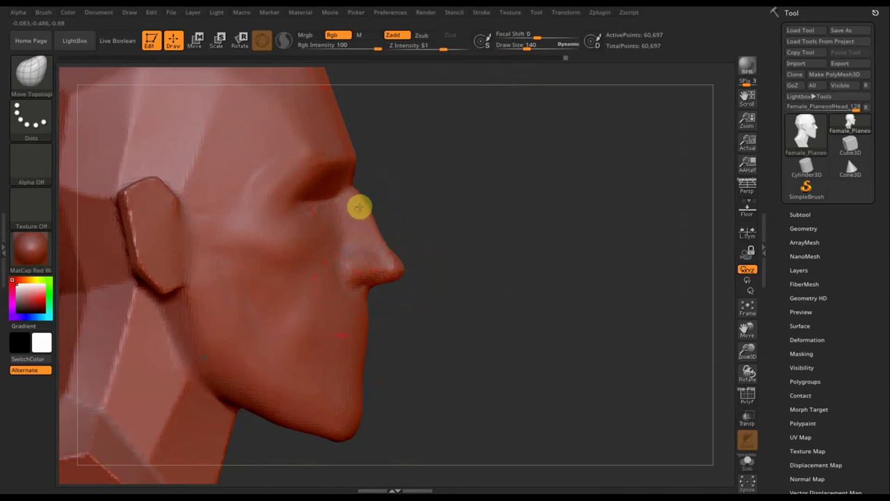
pyautogui.moveTo(485, 244); pyautogui.dragTo(436, 238)
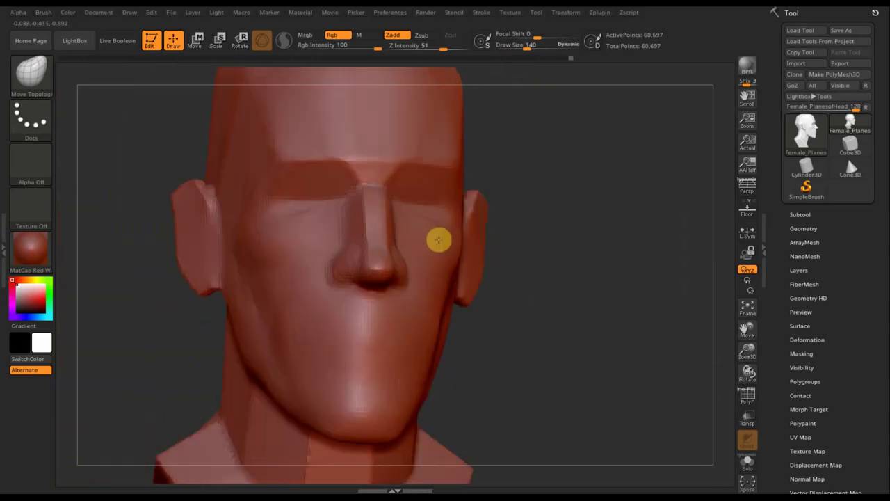
pyautogui.moveTo(584, 276)
pyautogui.keyDown('shift'); pyautogui.mouseDown()
pyautogui.moveTo(521, 290)
pyautogui.moveTo(570, 312)
pyautogui.moveTo(549, 312)
pyautogui.moveTo(532, 276)
pyautogui.mouseUp(); pyautogui.keyUp('shift')
pyautogui.moveTo(533, 44); pyautogui.dragTo(515, 47)
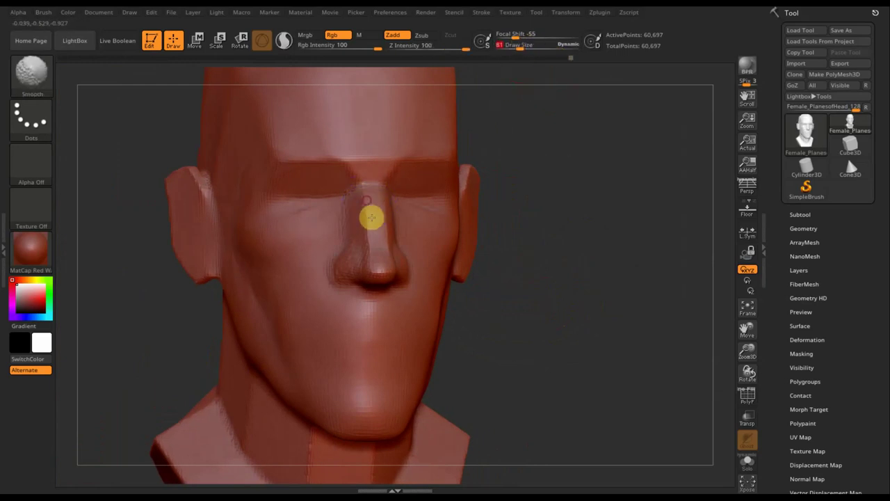
pyautogui.keyDown('shift'); pyautogui.moveTo(552, 232); pyautogui.dragTo(570, 248); pyautogui.keyUp('shift')
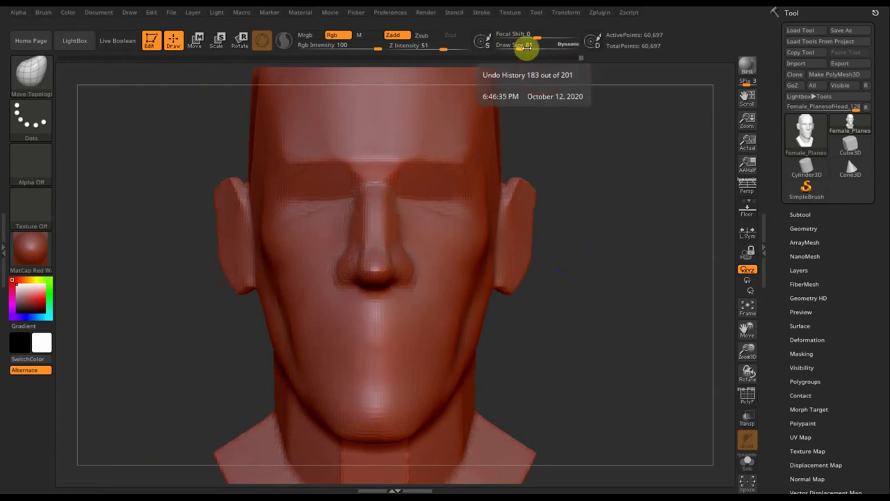
pyautogui.moveTo(524, 45); pyautogui.dragTo(527, 45)
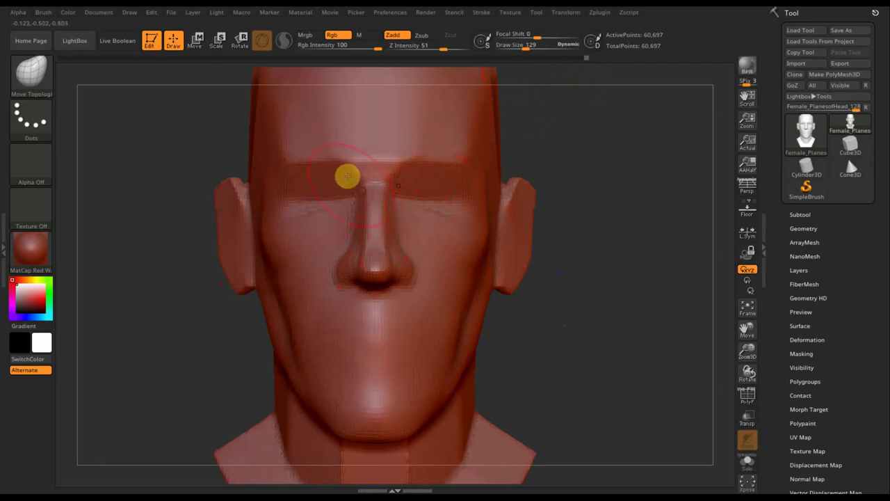
# - Reshape and smooth the nose profile and bridge, checking from three-quarter, side and front views
pyautogui.moveTo(640, 185)
pyautogui.mouseDown()
pyautogui.moveTo(630, 197)
pyautogui.moveTo(644, 256)
pyautogui.moveTo(584, 181)
pyautogui.mouseUp()
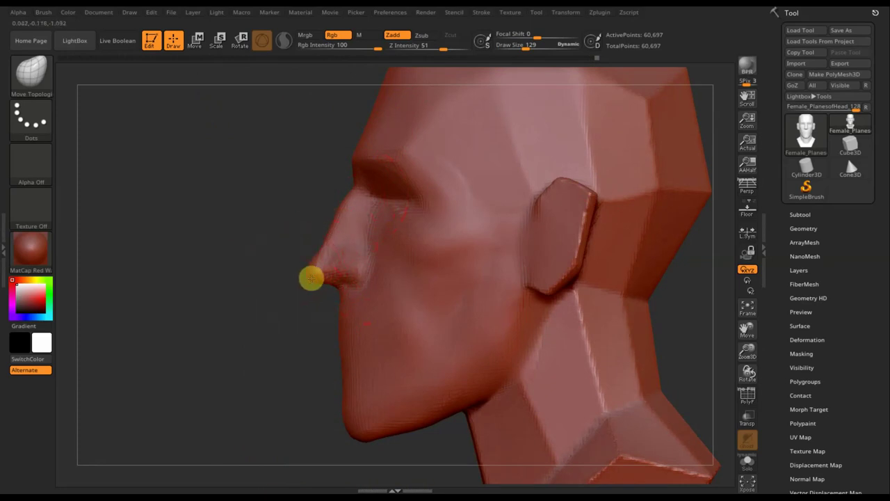
pyautogui.keyDown('shift'); pyautogui.moveTo(278, 313); pyautogui.dragTo(571, 321); pyautogui.keyUp('shift')
pyautogui.press('b')
pyautogui.press('m')
pyautogui.press('t')
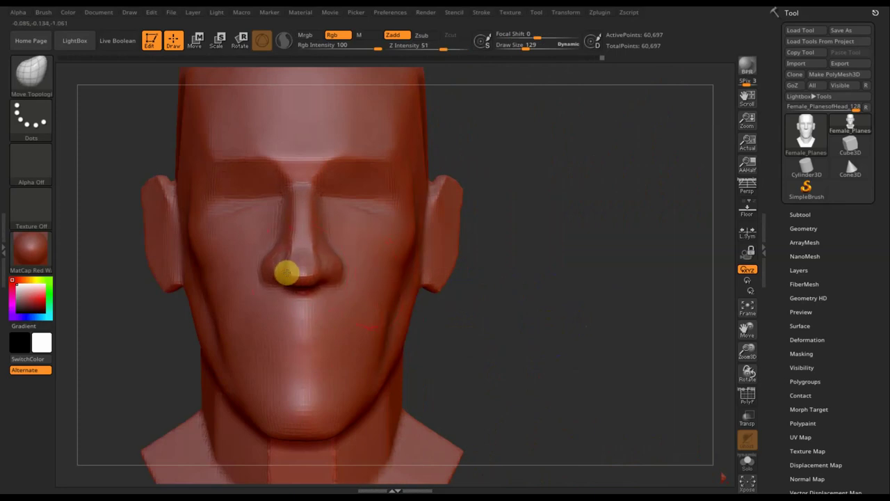
pyautogui.moveTo(532, 308)
pyautogui.mouseDown()
pyautogui.moveTo(558, 308)
pyautogui.moveTo(314, 272)
pyautogui.mouseUp()
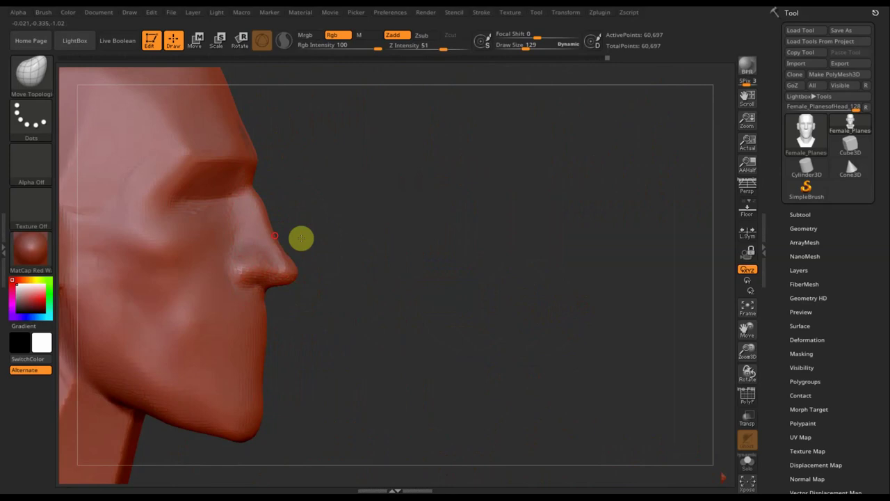
pyautogui.moveTo(300, 238); pyautogui.dragTo(400, 263)
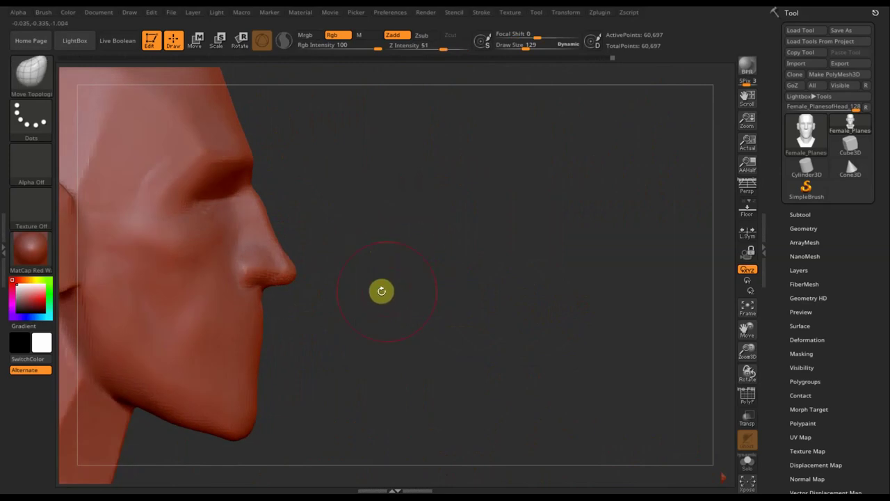
pyautogui.moveTo(380, 292); pyautogui.dragTo(514, 280)
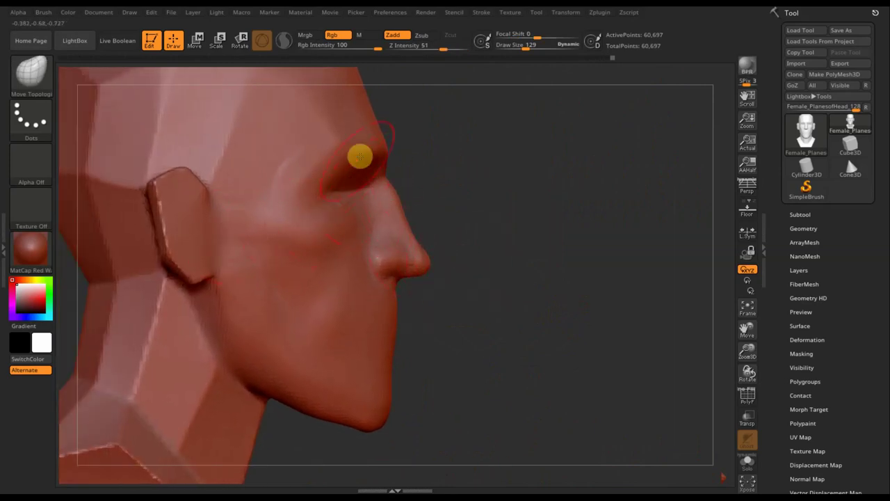
pyautogui.keyDown('shift'); pyautogui.moveTo(530, 181); pyautogui.dragTo(652, 234); pyautogui.keyUp('shift')
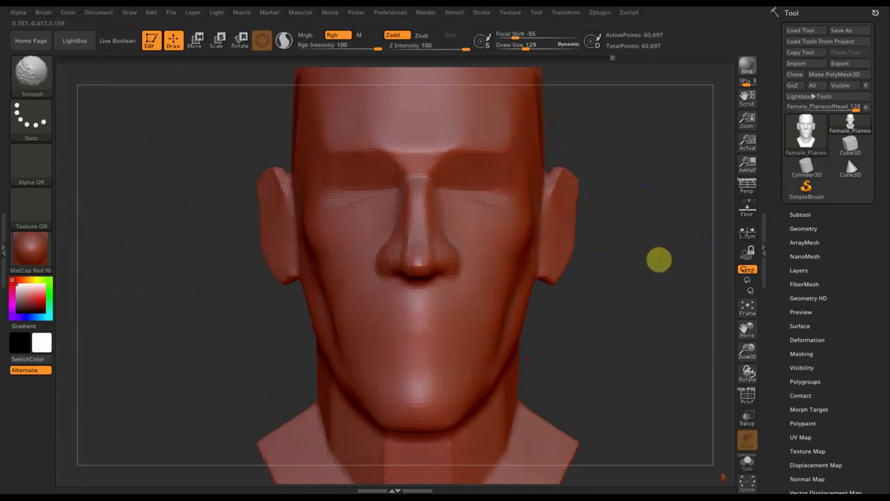
pyautogui.moveTo(638, 294)
pyautogui.keyDown('alt'); pyautogui.mouseDown()
pyautogui.moveTo(626, 243)
pyautogui.moveTo(579, 258)
pyautogui.mouseUp(); pyautogui.keyUp('alt')
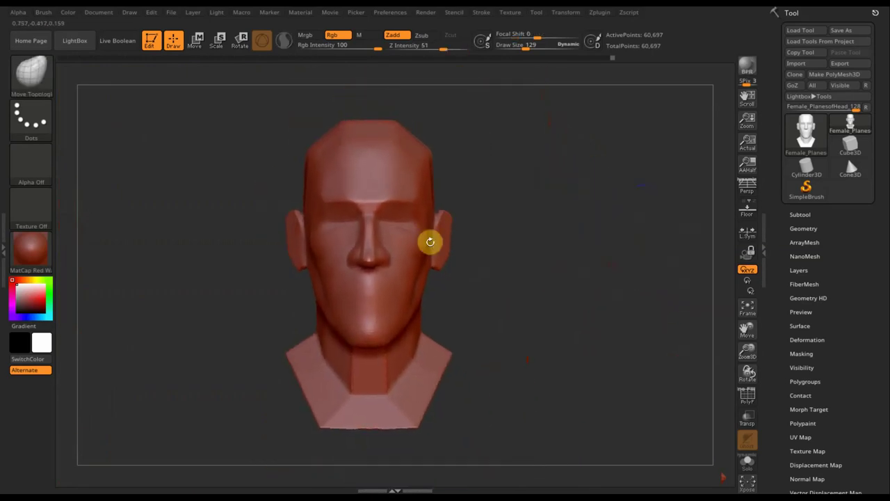
# - Cut the Move Topological draw size down to about 81 and zoom in on the head
pyautogui.click(533, 48)
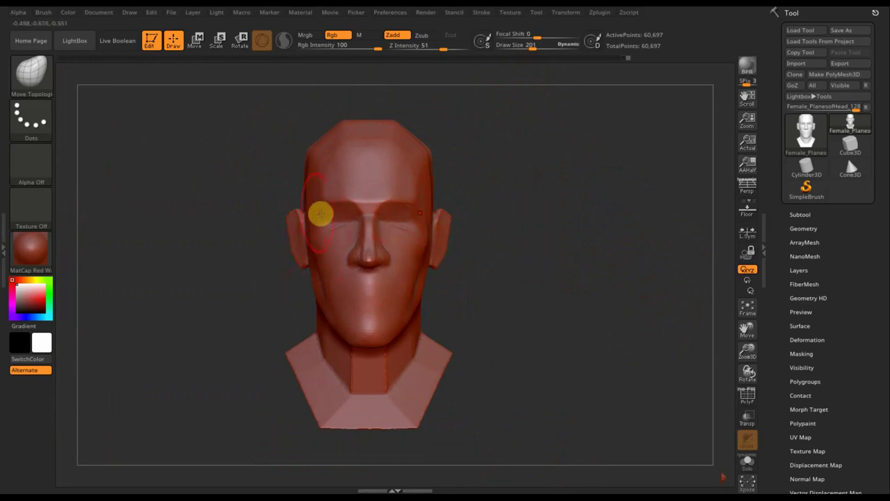
pyautogui.moveTo(536, 48); pyautogui.dragTo(524, 49)
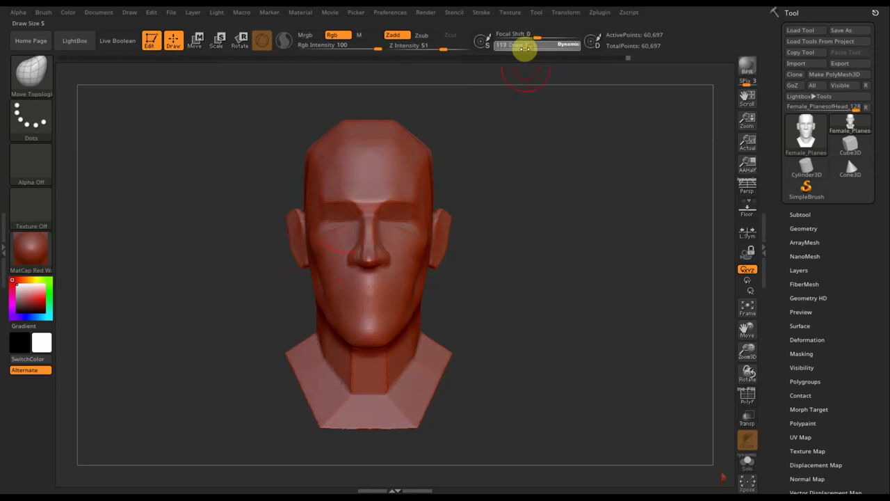
pyautogui.keyDown('alt'); pyautogui.moveTo(528, 179); pyautogui.dragTo(546, 246); pyautogui.keyUp('alt')
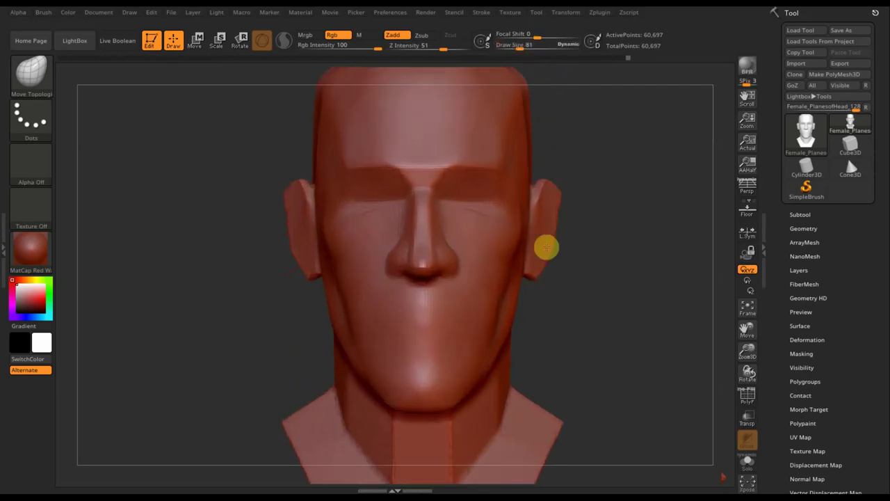
# - Pick ClayBuildup at draw size 26 and build up the brow ridge over the eyes
pyautogui.click(25, 84)
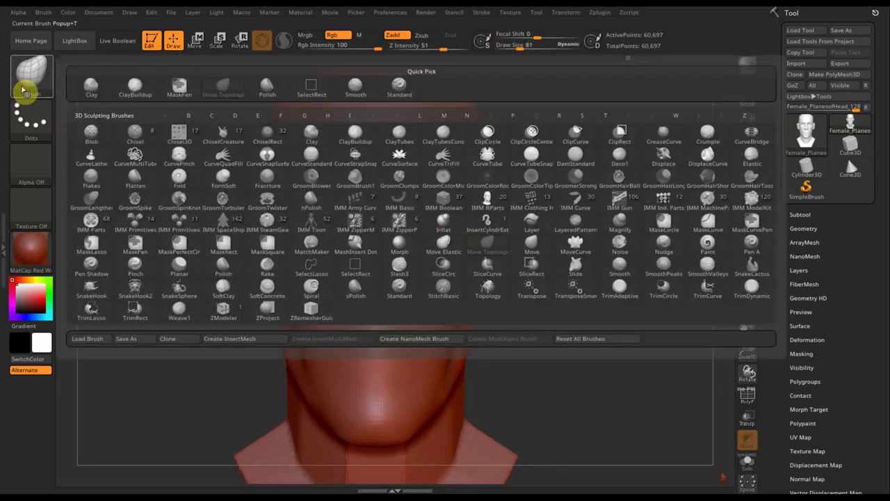
pyautogui.click(147, 90)
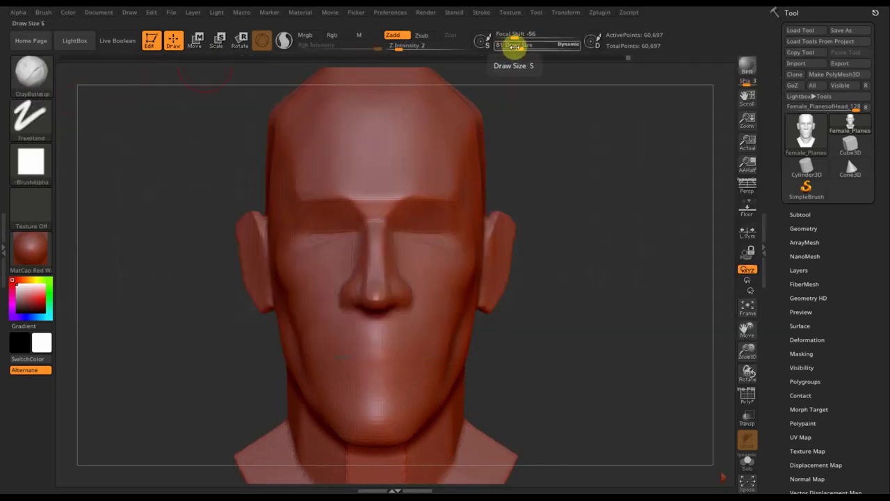
pyautogui.moveTo(517, 48); pyautogui.dragTo(512, 48)
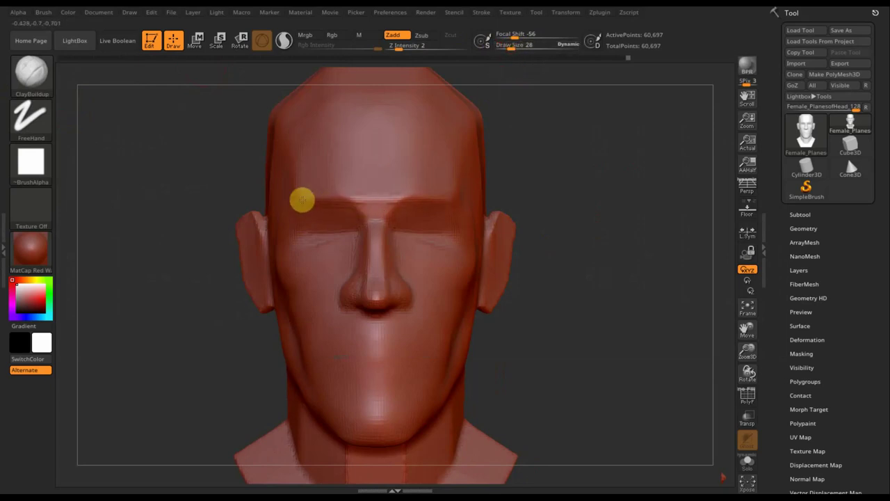
pyautogui.moveTo(301, 200)
pyautogui.mouseDown()
pyautogui.moveTo(366, 207)
pyautogui.moveTo(291, 211)
pyautogui.mouseUp()
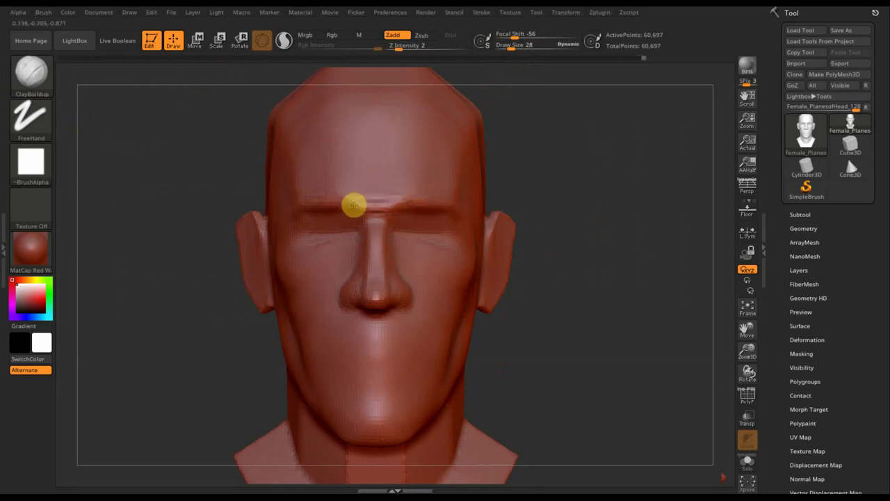
pyautogui.press('shift')
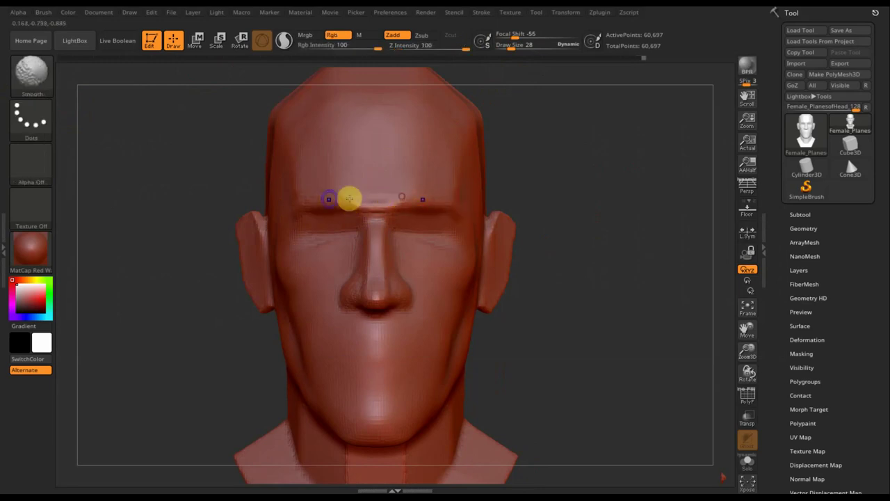
# - Add more clay along the brow from above, smooth it, and set draw size to 15
pyautogui.moveTo(494, 187)
pyautogui.mouseDown()
pyautogui.moveTo(527, 214)
pyautogui.moveTo(451, 224)
pyautogui.mouseUp()
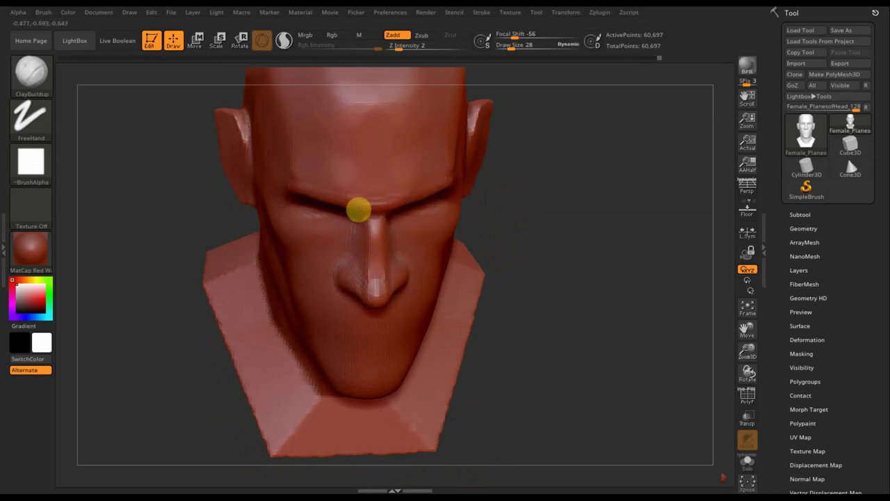
pyautogui.moveTo(358, 209); pyautogui.dragTo(299, 187)
pyautogui.moveTo(360, 201); pyautogui.dragTo(300, 179)
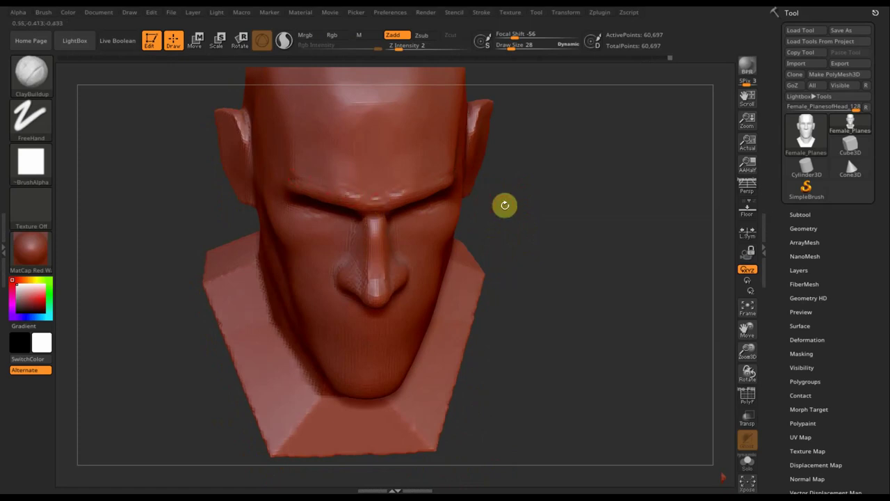
pyautogui.moveTo(505, 205)
pyautogui.keyDown('shift'); pyautogui.mouseDown()
pyautogui.moveTo(505, 161)
pyautogui.moveTo(518, 165)
pyautogui.mouseUp(); pyautogui.keyUp('shift')
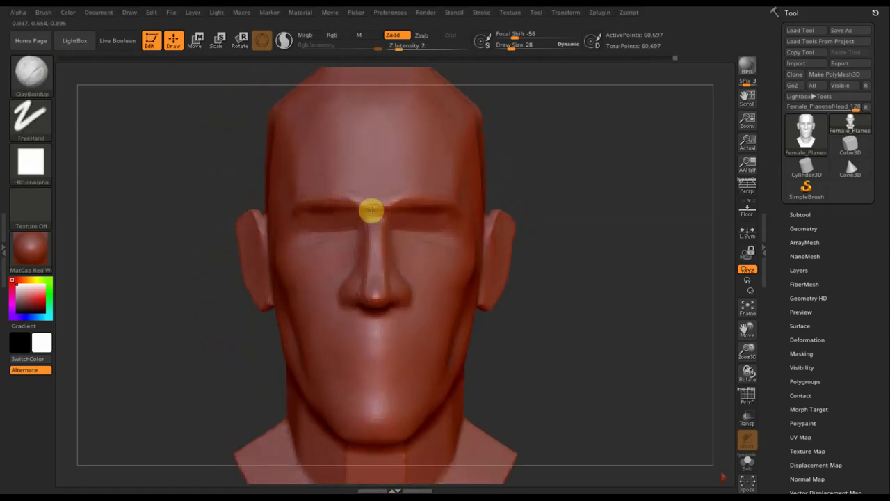
pyautogui.press('shift')
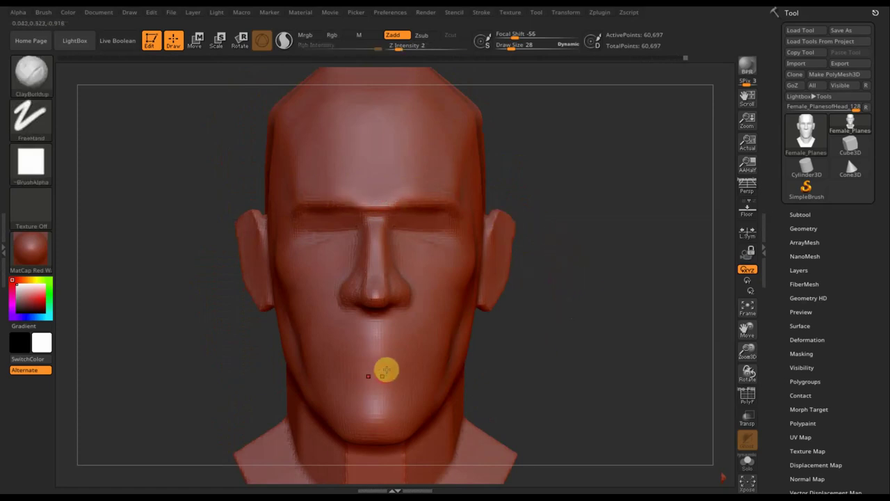
pyautogui.click(510, 47)
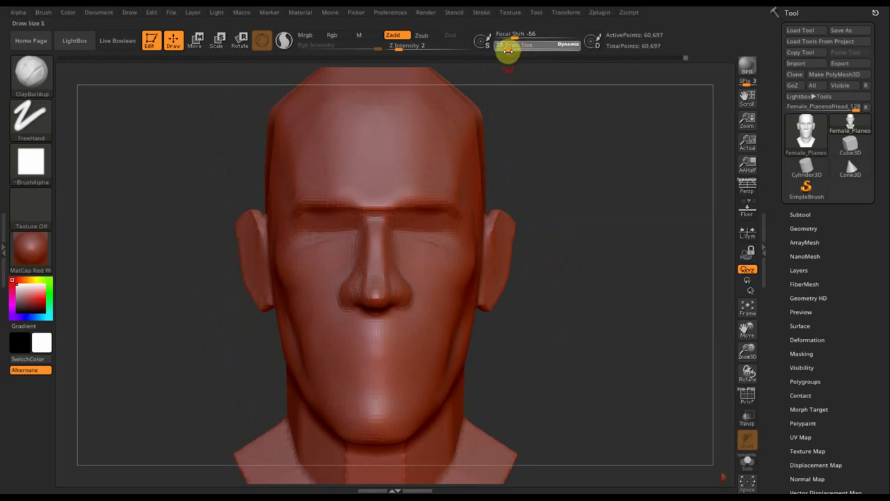
pyautogui.press('Return')
pyautogui.click(31, 71)
# - Use the Standard brush (size 8, Z intensity 25) to carve nasolabial folds and a mouth line
pyautogui.click(421, 83)
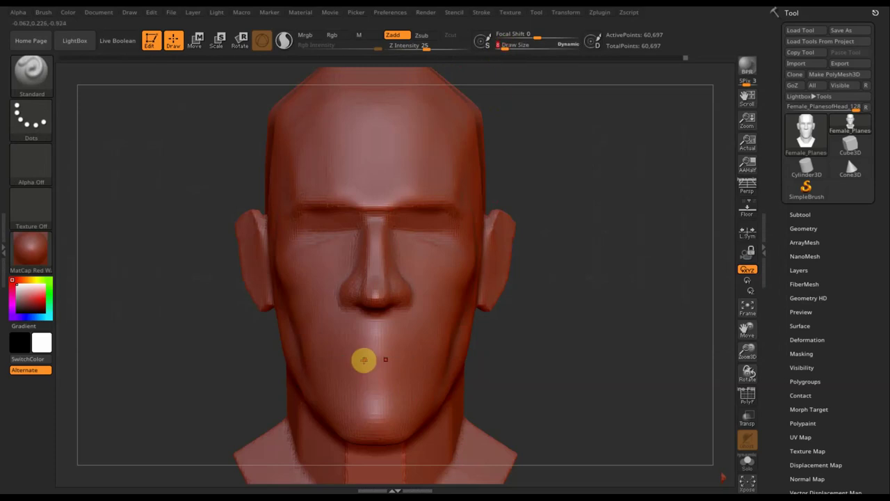
pyautogui.moveTo(571, 328); pyautogui.dragTo(562, 333)
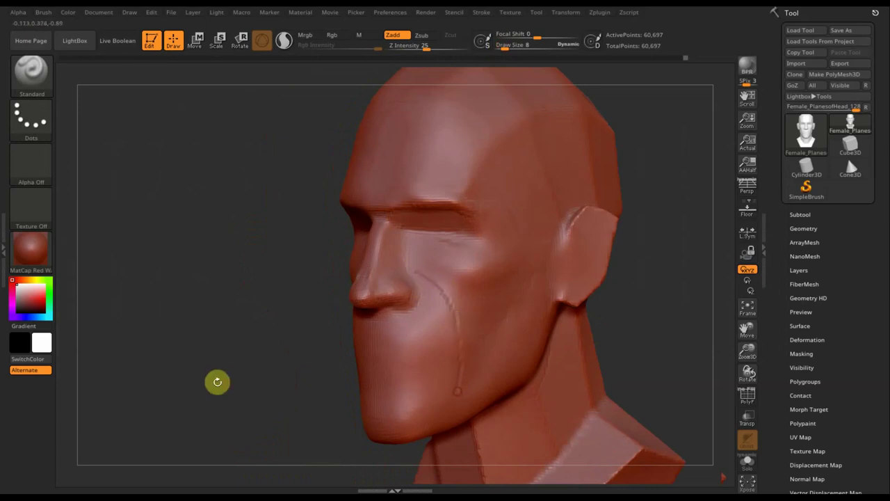
pyautogui.moveTo(215, 381)
pyautogui.mouseDown()
pyautogui.moveTo(417, 360)
pyautogui.moveTo(362, 358)
pyautogui.mouseUp()
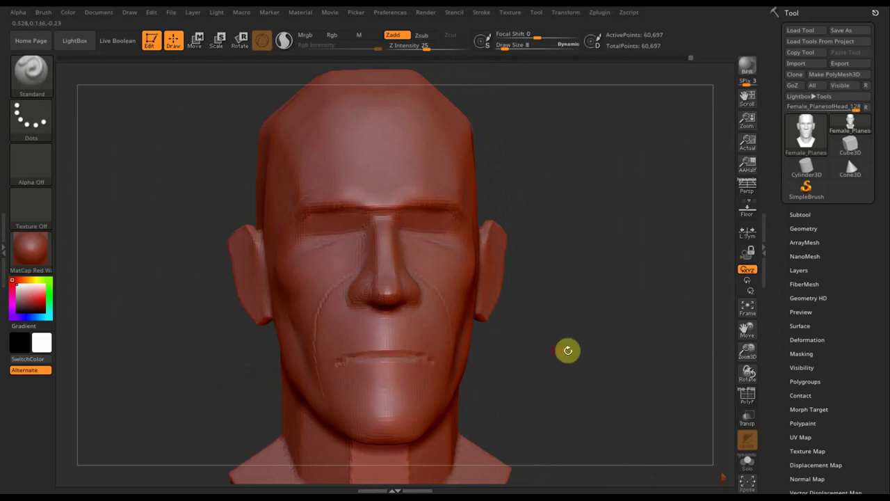
pyautogui.moveTo(566, 350)
pyautogui.mouseDown()
pyautogui.moveTo(604, 351)
pyautogui.moveTo(536, 357)
pyautogui.moveTo(578, 354)
pyautogui.moveTo(568, 360)
pyautogui.mouseUp()
# - Switch back to ClayBuildup at draw size 5 and start a crease down the cheek
pyautogui.click(39, 68)
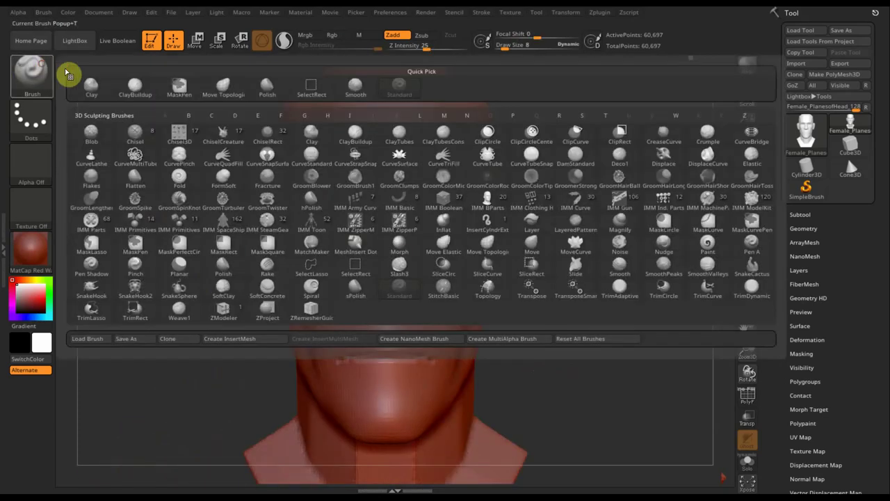
pyautogui.click(139, 85)
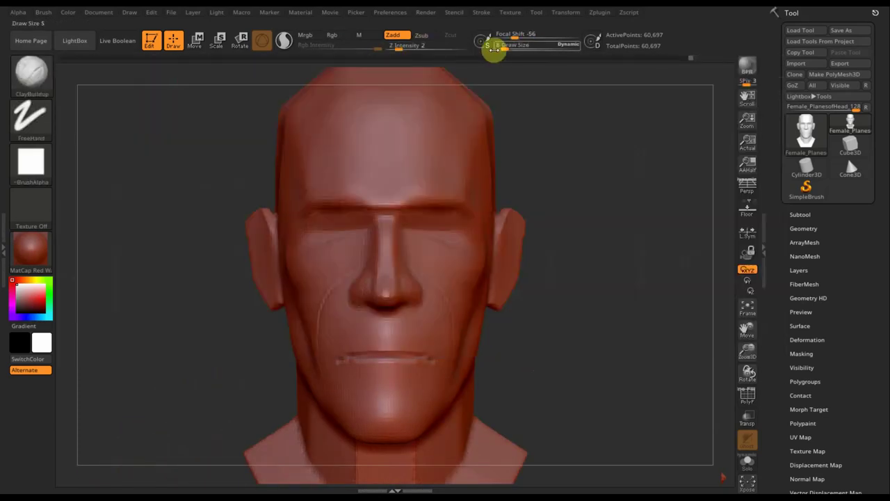
pyautogui.moveTo(495, 45); pyautogui.dragTo(507, 47)
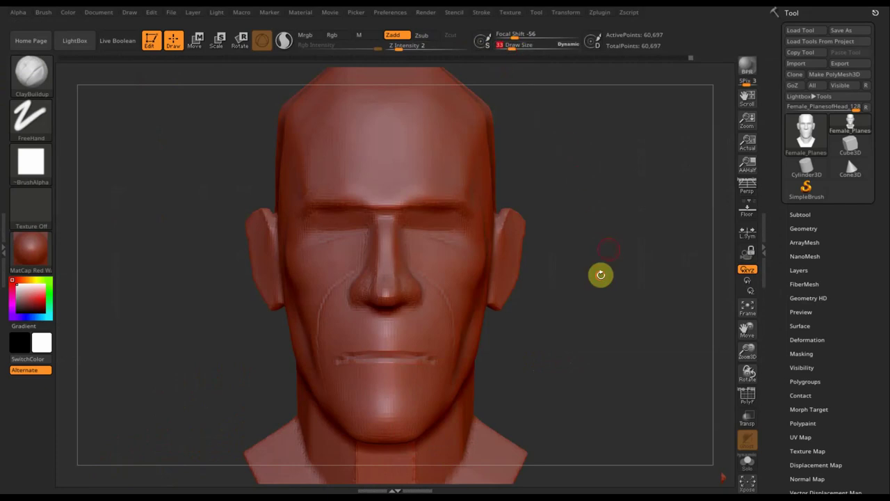
pyautogui.moveTo(600, 274); pyautogui.dragTo(558, 280)
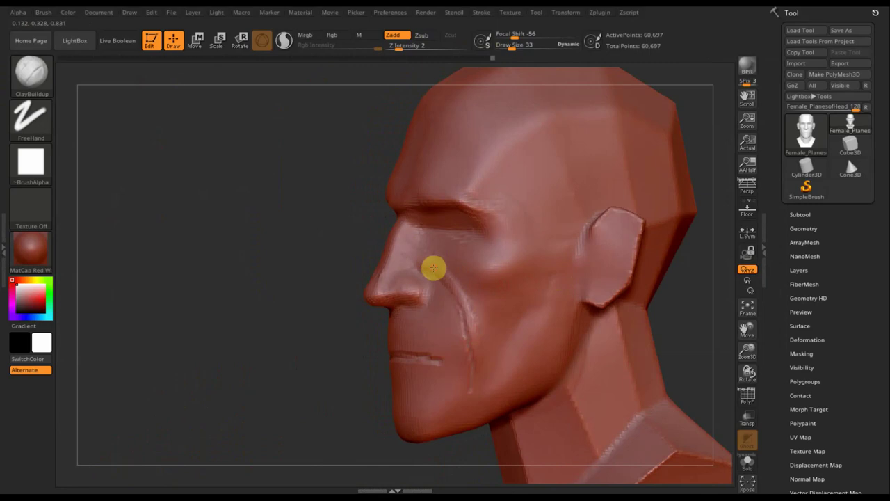
pyautogui.moveTo(464, 307); pyautogui.dragTo(475, 363)
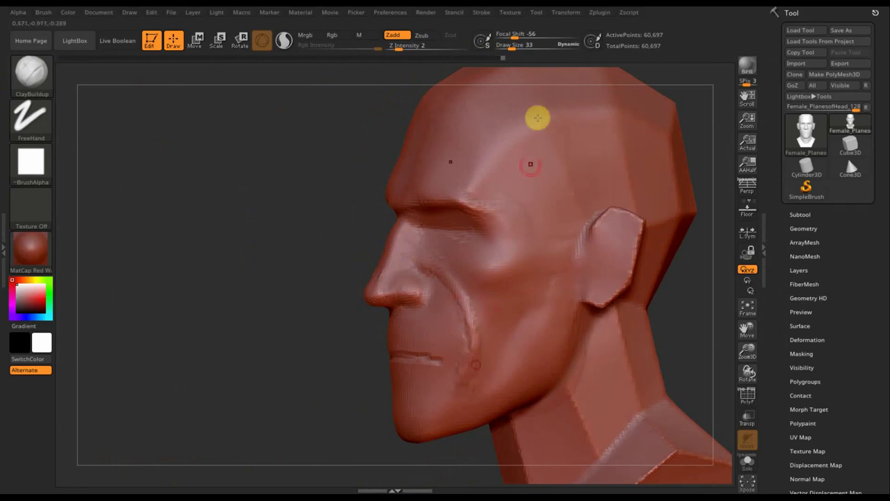
# - Deepen the cheek crease with a larger brush and smooth the cheek below the eye
pyautogui.moveTo(512, 44); pyautogui.dragTo(513, 48)
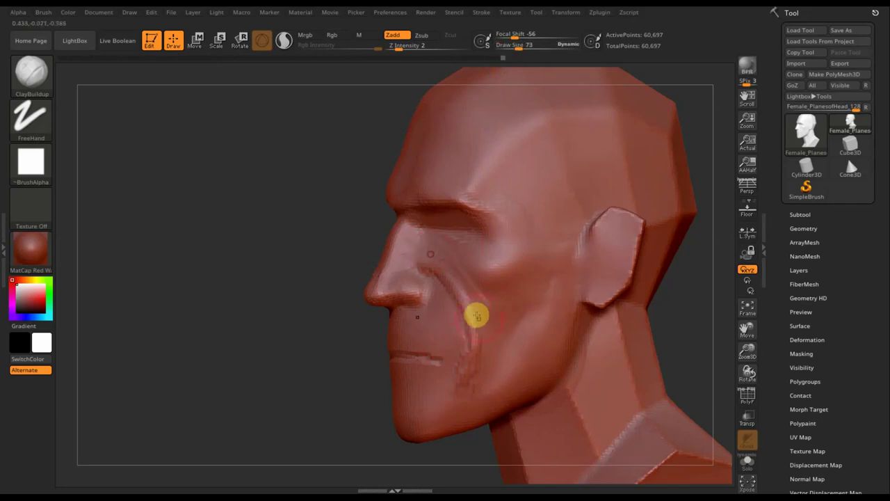
pyautogui.moveTo(429, 251)
pyautogui.mouseDown()
pyautogui.moveTo(477, 312)
pyautogui.moveTo(489, 352)
pyautogui.mouseUp()
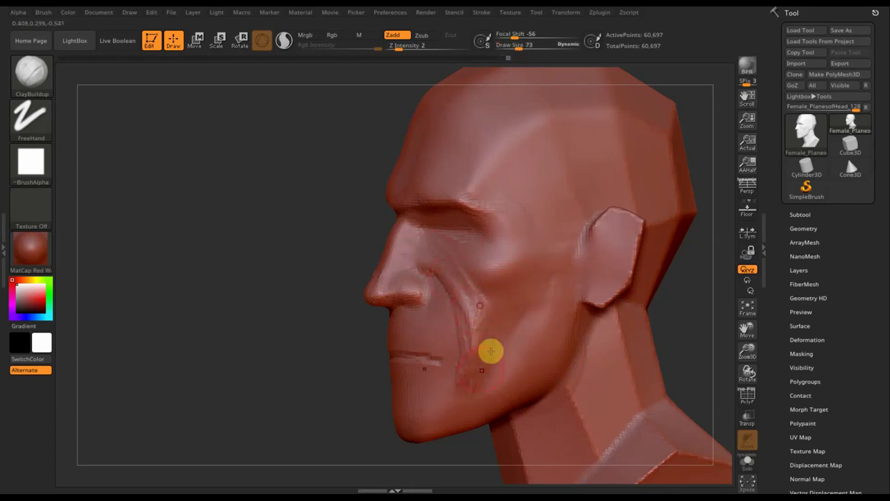
pyautogui.moveTo(454, 251); pyautogui.dragTo(475, 255)
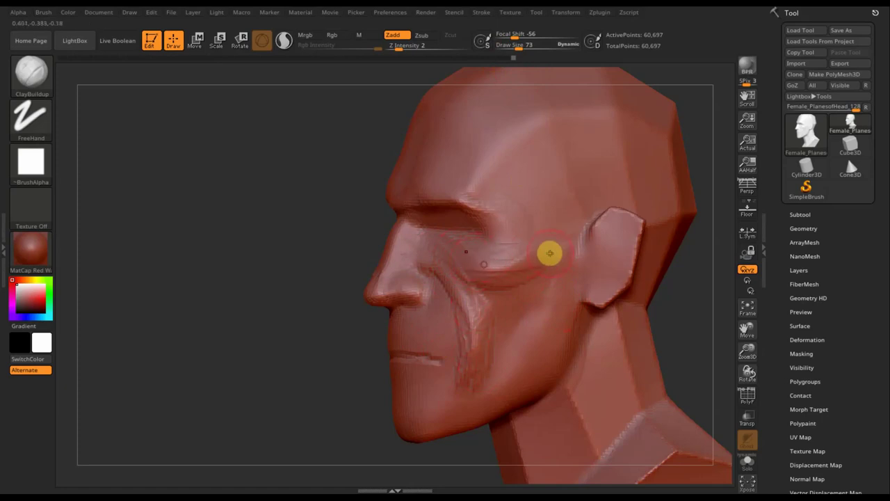
pyautogui.moveTo(522, 258)
pyautogui.keyDown('shift'); pyautogui.mouseDown()
pyautogui.moveTo(496, 277)
pyautogui.moveTo(438, 252)
pyautogui.moveTo(463, 274)
pyautogui.moveTo(475, 308)
pyautogui.moveTo(459, 295)
pyautogui.moveTo(477, 308)
pyautogui.mouseUp(); pyautogui.keyUp('shift')
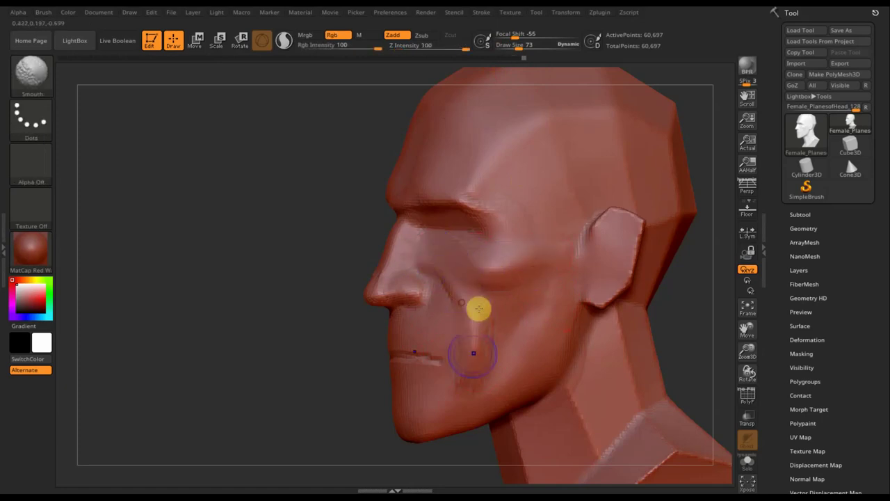
pyautogui.moveTo(206, 294); pyautogui.dragTo(281, 237)
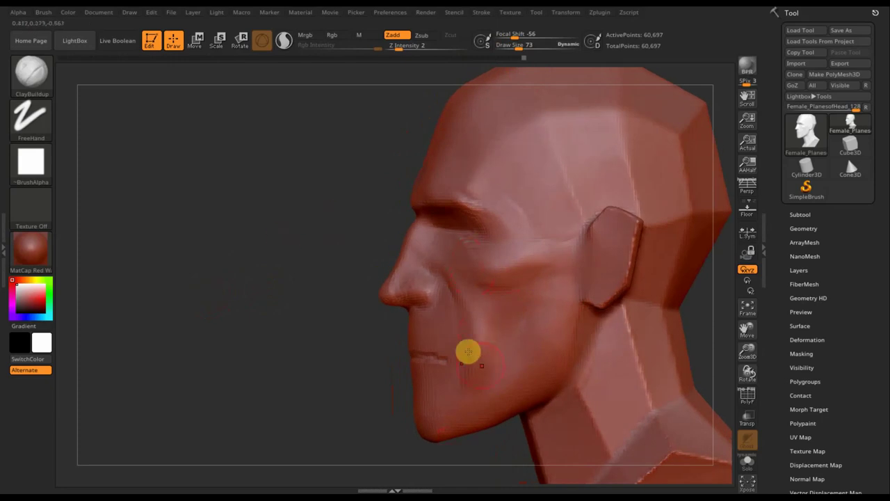
pyautogui.keyDown('shift'); pyautogui.moveTo(299, 367); pyautogui.dragTo(324, 364); pyautogui.keyUp('shift')
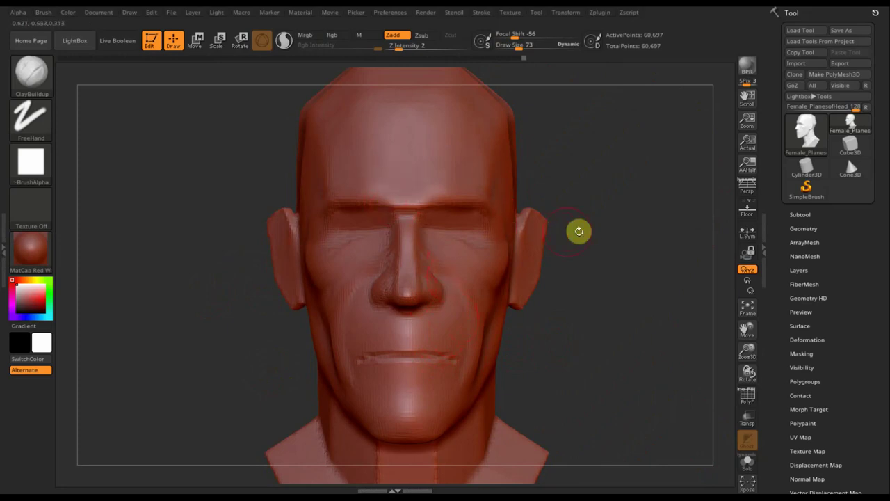
pyautogui.moveTo(597, 229); pyautogui.dragTo(576, 230)
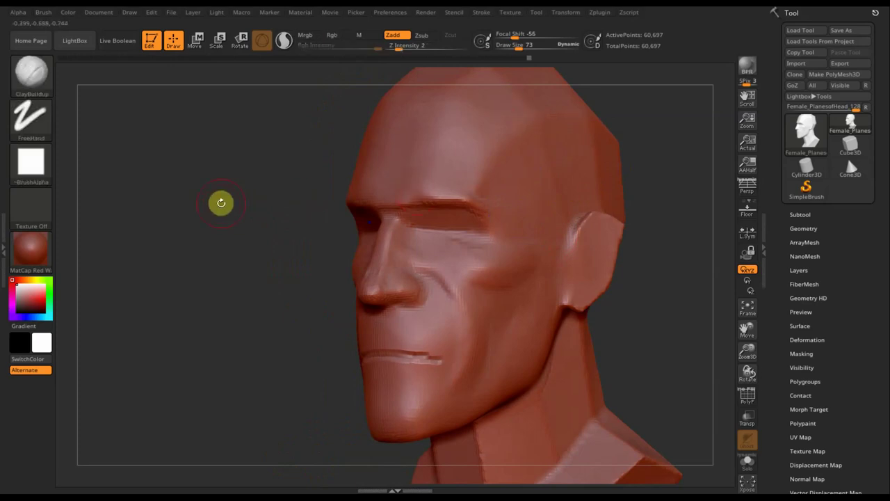
pyautogui.moveTo(220, 201)
pyautogui.mouseDown()
pyautogui.moveTo(191, 201)
pyautogui.moveTo(240, 221)
pyautogui.moveTo(262, 210)
pyautogui.moveTo(301, 213)
pyautogui.mouseUp()
pyautogui.press('shift')
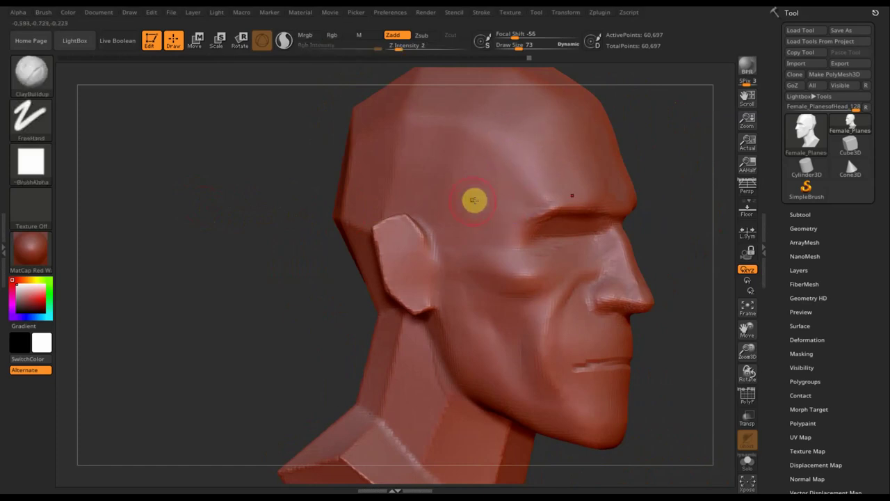
# - Build up the temple at draw size 95 and smooth the cheek area
pyautogui.moveTo(523, 50); pyautogui.dragTo(526, 50)
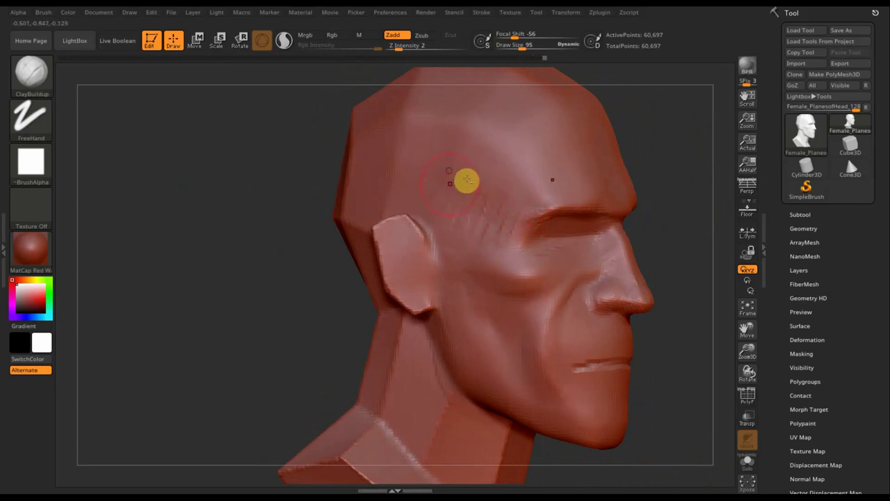
pyautogui.moveTo(484, 184); pyautogui.dragTo(496, 199)
pyautogui.moveTo(489, 155)
pyautogui.mouseDown()
pyautogui.moveTo(494, 169)
pyautogui.moveTo(476, 210)
pyautogui.moveTo(500, 164)
pyautogui.moveTo(450, 176)
pyautogui.moveTo(445, 188)
pyautogui.moveTo(507, 214)
pyautogui.moveTo(456, 240)
pyautogui.mouseUp()
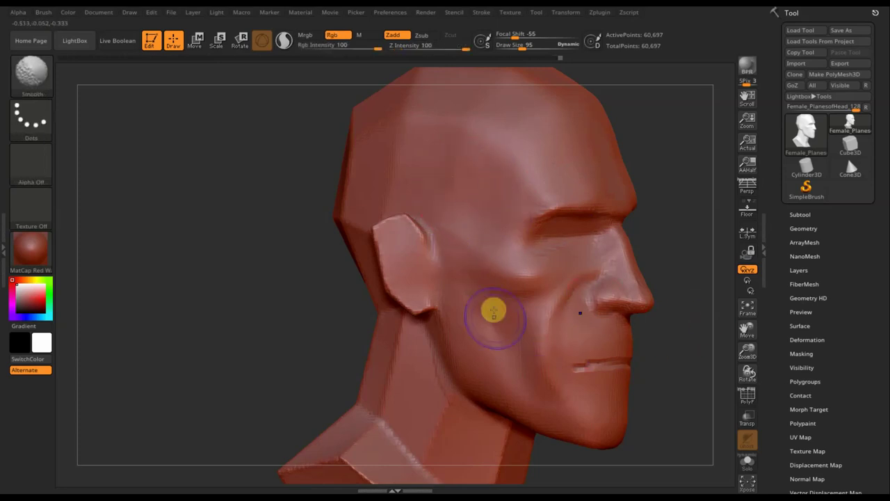
pyautogui.keyDown('shift'); pyautogui.moveTo(492, 312); pyautogui.dragTo(481, 301); pyautogui.keyUp('shift')
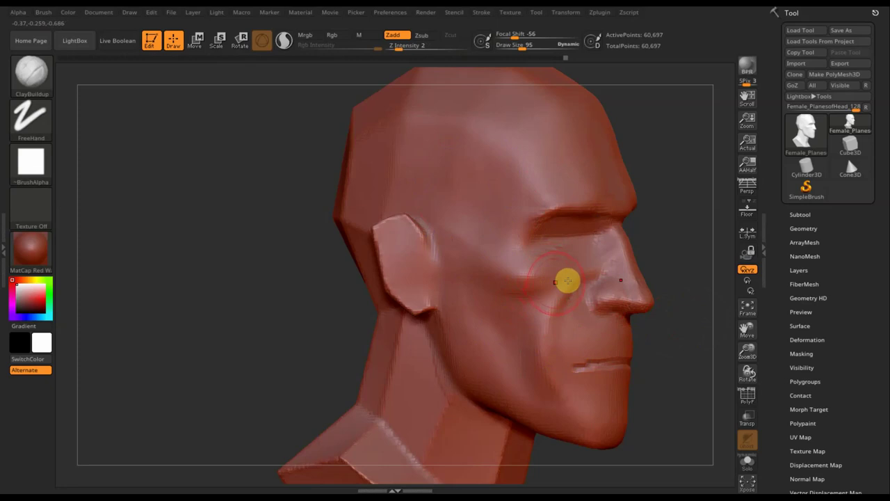
pyautogui.moveTo(683, 256)
pyautogui.mouseDown()
pyautogui.moveTo(578, 218)
pyautogui.moveTo(622, 264)
pyautogui.moveTo(615, 250)
pyautogui.mouseUp()
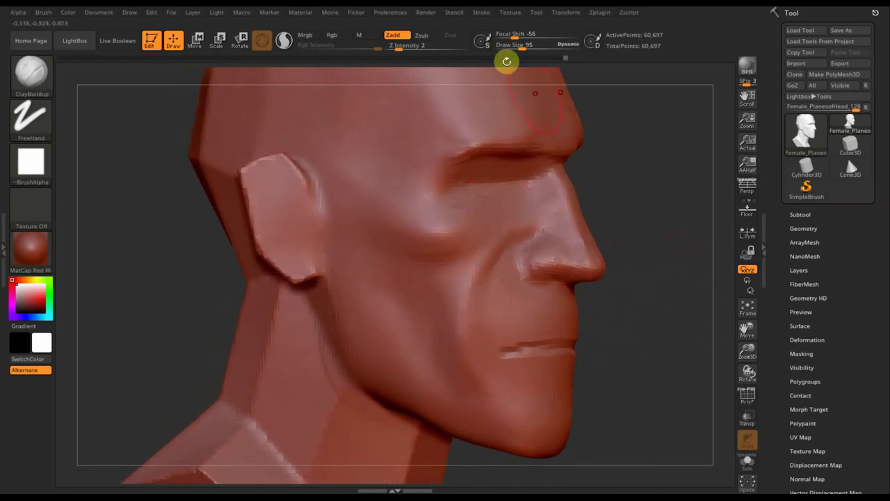
# - At draw size 45, carve the nostril-to-mouth-corner crease and soften it
pyautogui.click(511, 47)
pyautogui.write('35')
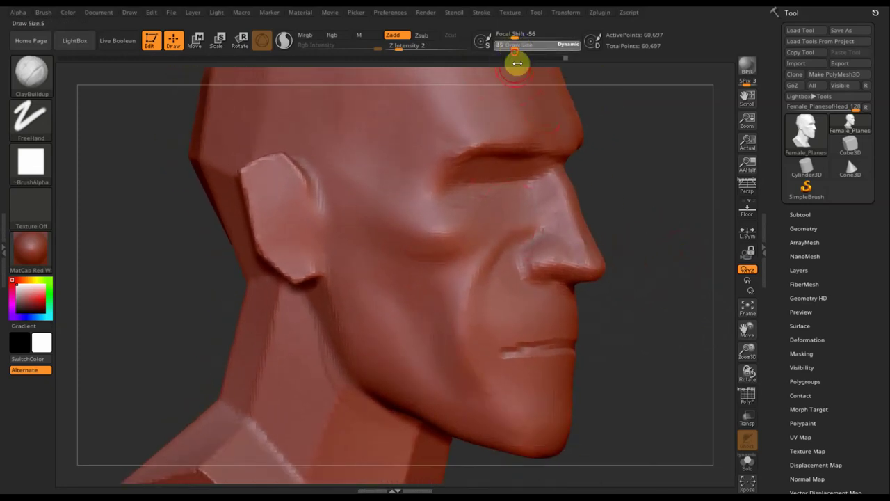
pyautogui.moveTo(517, 63); pyautogui.dragTo(534, 201)
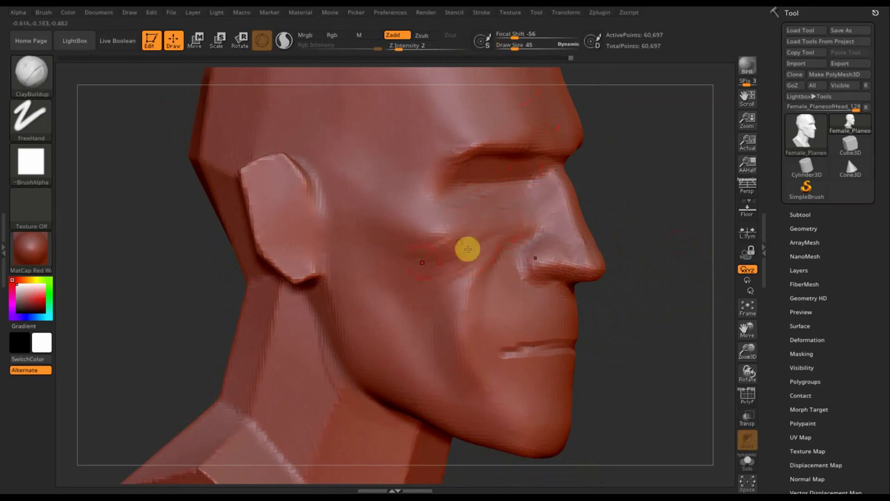
pyautogui.moveTo(423, 274); pyautogui.dragTo(447, 322)
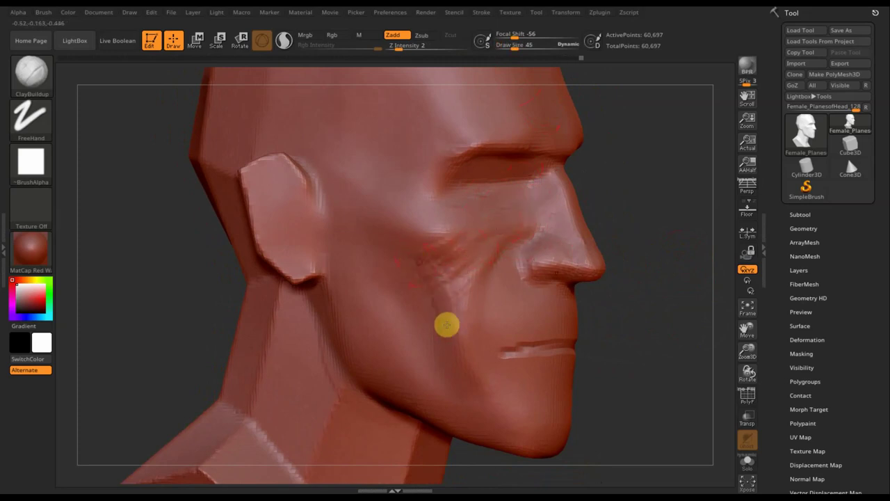
pyautogui.moveTo(469, 234); pyautogui.dragTo(477, 357)
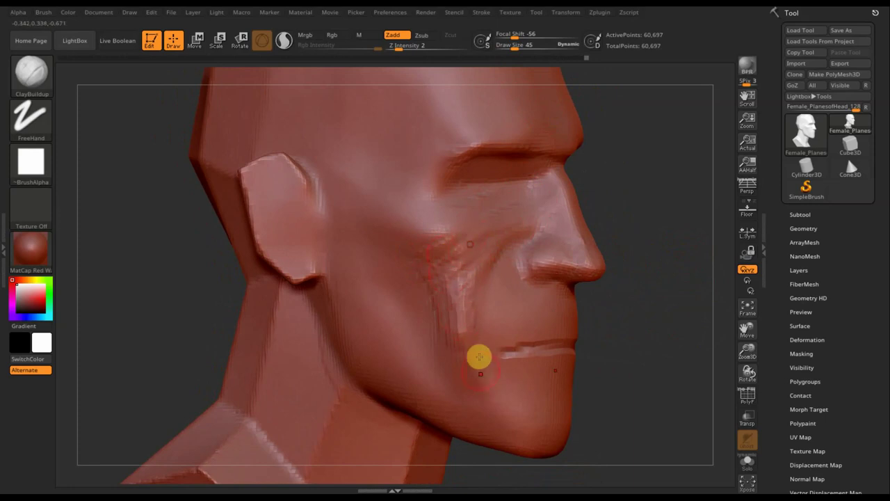
pyautogui.press('shift')
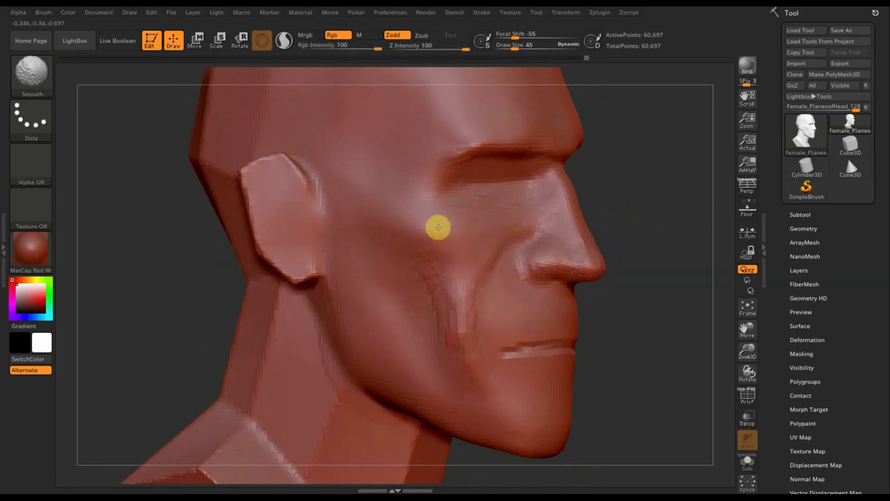
pyautogui.moveTo(465, 294)
pyautogui.keyDown('shift'); pyautogui.mouseDown()
pyautogui.moveTo(462, 355)
pyautogui.moveTo(471, 300)
pyautogui.moveTo(477, 358)
pyautogui.moveTo(424, 288)
pyautogui.moveTo(459, 362)
pyautogui.mouseUp(); pyautogui.keyUp('shift')
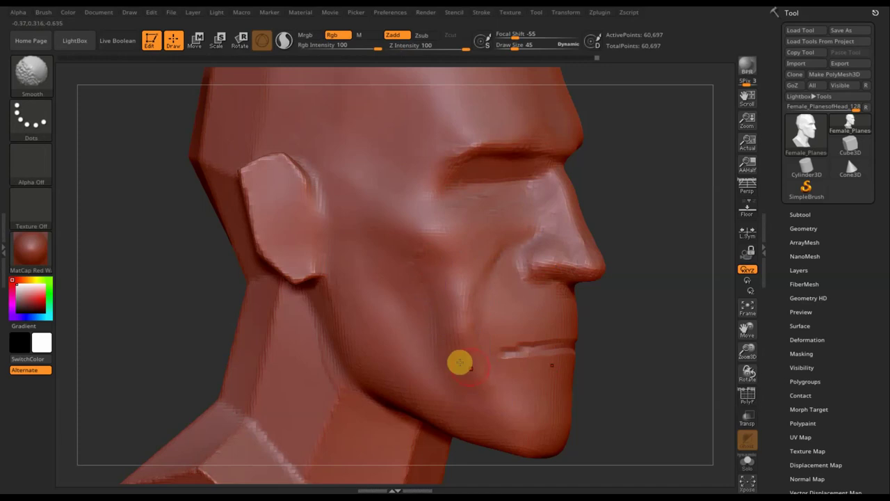
pyautogui.moveTo(632, 352)
pyautogui.mouseDown()
pyautogui.moveTo(591, 352)
pyautogui.moveTo(621, 352)
pyautogui.mouseUp()
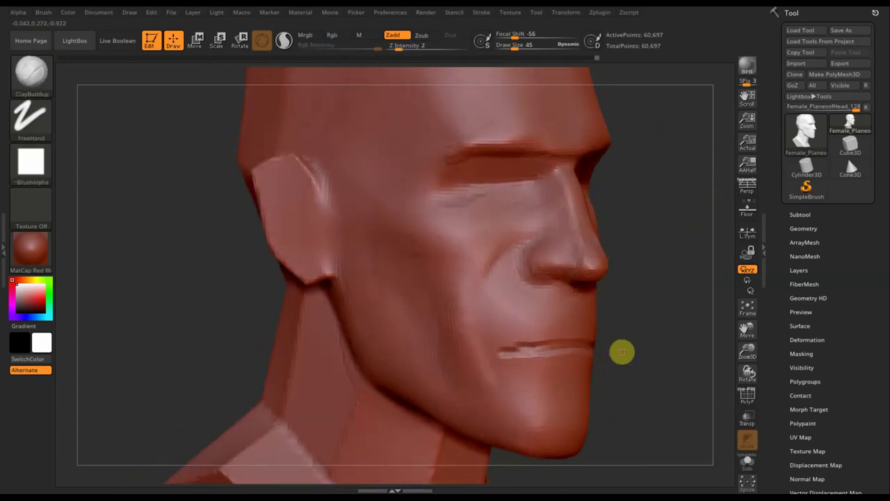
# - Select the Polish brush with Z intensity 87 and a larger draw size of about 135
pyautogui.click(40, 72)
pyautogui.click(269, 86)
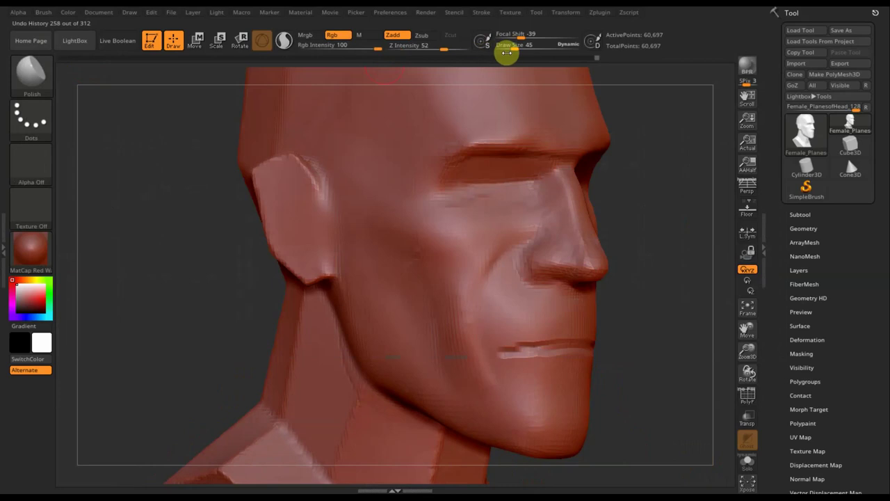
pyautogui.moveTo(506, 52); pyautogui.dragTo(516, 54)
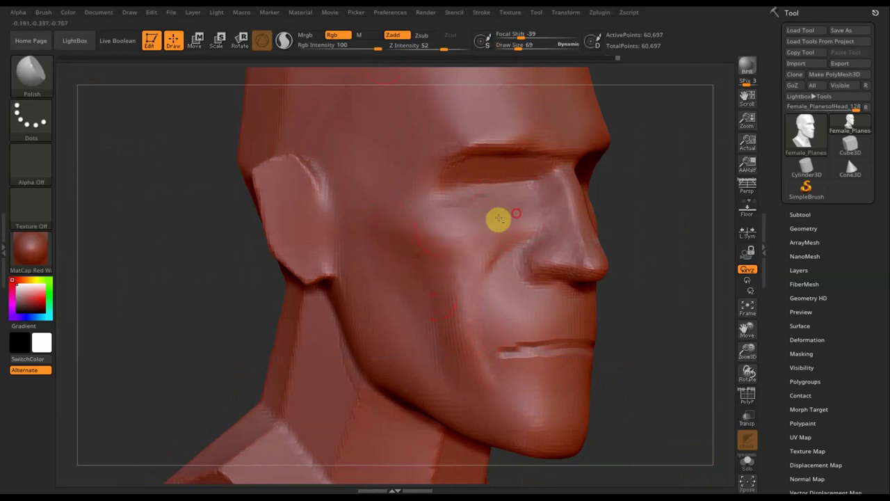
pyautogui.moveTo(445, 45); pyautogui.dragTo(460, 47)
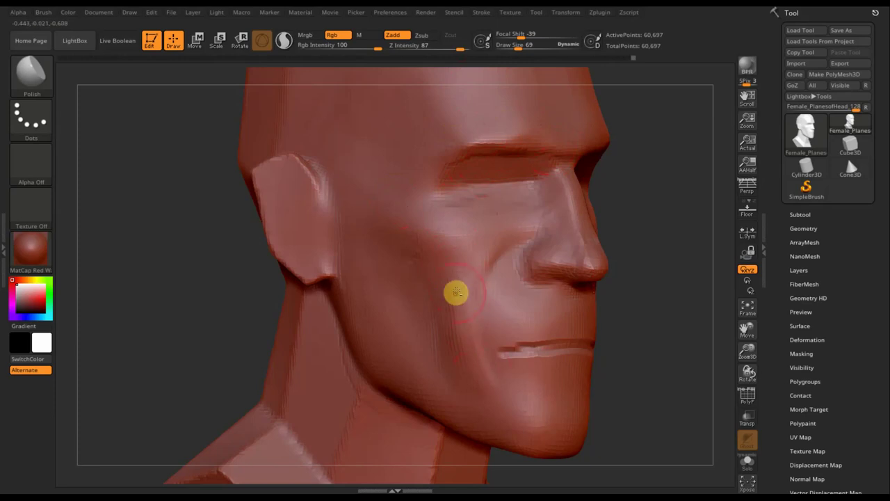
pyautogui.moveTo(518, 45); pyautogui.dragTo(523, 49)
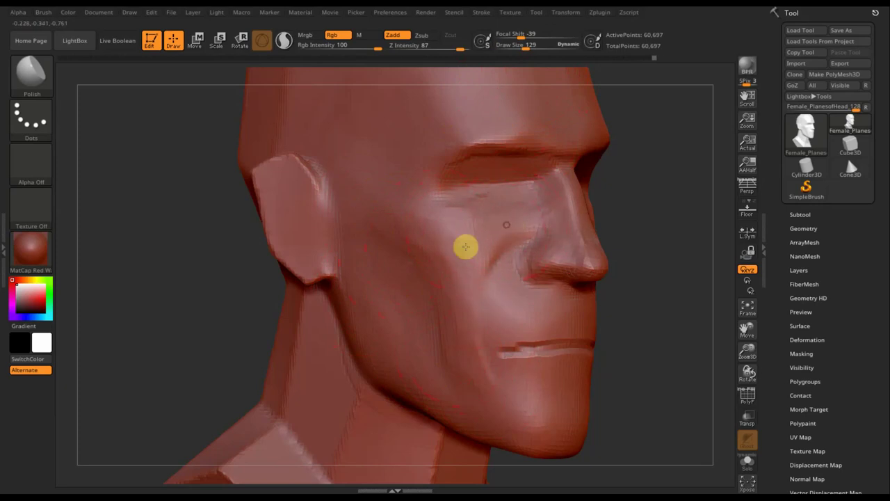
# - Smooth the cheek around the nose-to-mouth fold, checking the head front-on and from the ear side
pyautogui.press('shift')
pyautogui.keyDown('shift'); pyautogui.moveTo(639, 345); pyautogui.dragTo(629, 352); pyautogui.keyUp('shift')
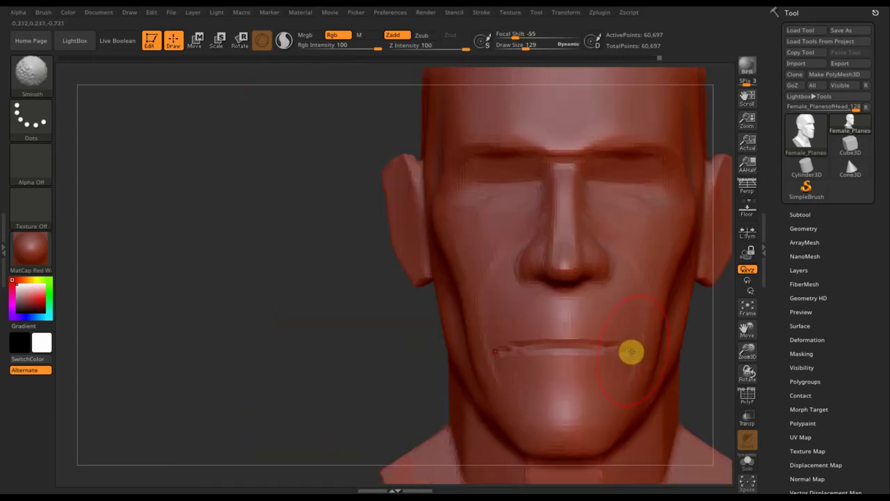
pyautogui.keyDown('alt'); pyautogui.moveTo(356, 373); pyautogui.dragTo(147, 332); pyautogui.keyUp('alt')
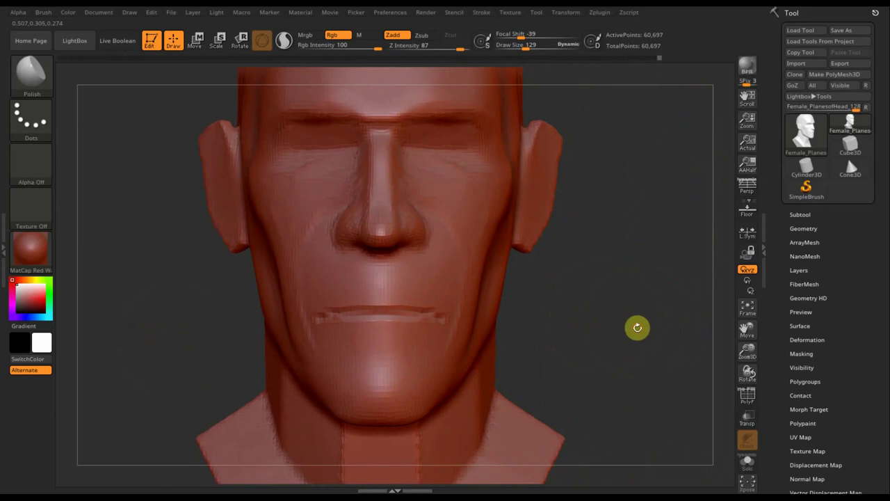
pyautogui.keyDown('alt'); pyautogui.moveTo(636, 324); pyautogui.dragTo(618, 286); pyautogui.keyUp('alt')
pyautogui.moveTo(578, 315)
pyautogui.keyDown('shift'); pyautogui.mouseDown()
pyautogui.moveTo(600, 362)
pyautogui.moveTo(592, 269)
pyautogui.moveTo(671, 274)
pyautogui.moveTo(636, 281)
pyautogui.mouseUp(); pyautogui.keyUp('shift')
pyautogui.moveTo(543, 312); pyautogui.dragTo(600, 378)
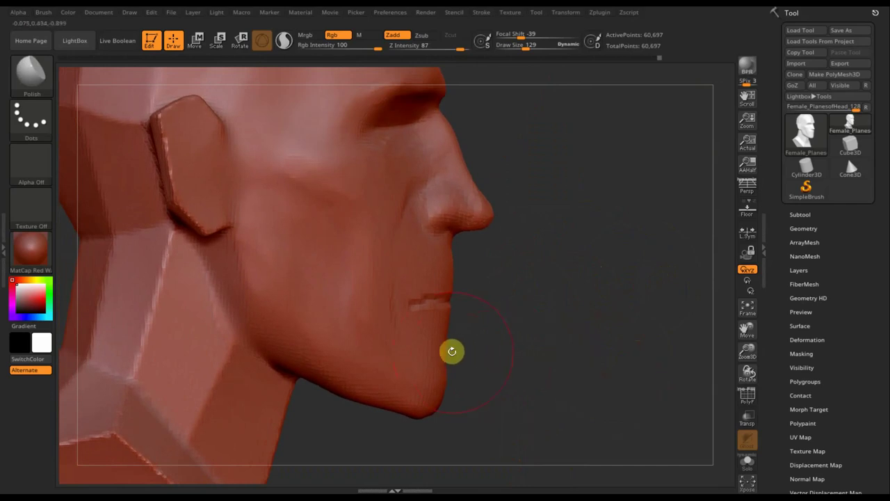
# - Choose the Move Topological brush and adjust its draw size
pyautogui.click(29, 71)
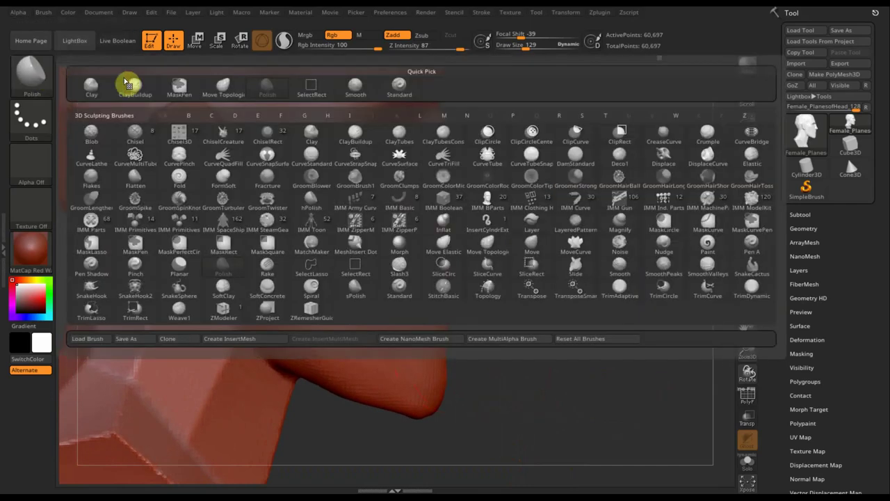
pyautogui.click(208, 88)
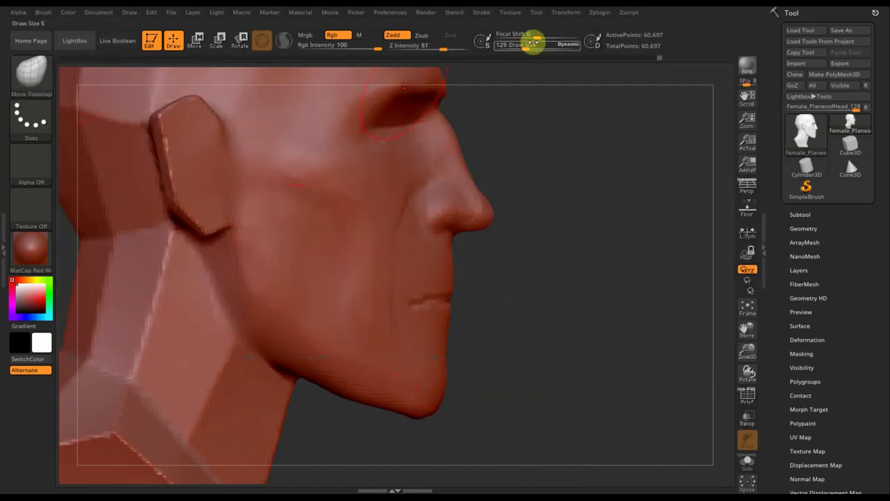
pyautogui.moveTo(532, 43); pyautogui.dragTo(518, 50)
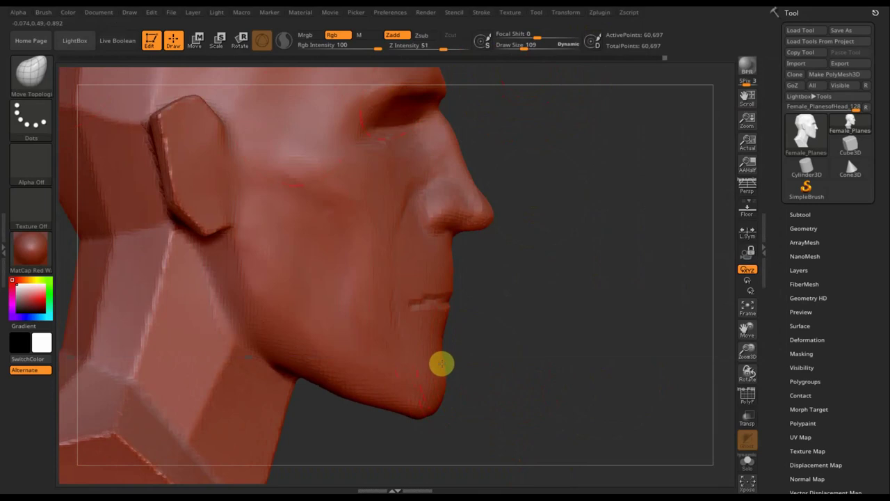
# - Smooth the neck's lower edge and left side while orbiting around the head
pyautogui.moveTo(516, 356)
pyautogui.mouseDown()
pyautogui.moveTo(388, 364)
pyautogui.moveTo(412, 351)
pyautogui.mouseUp()
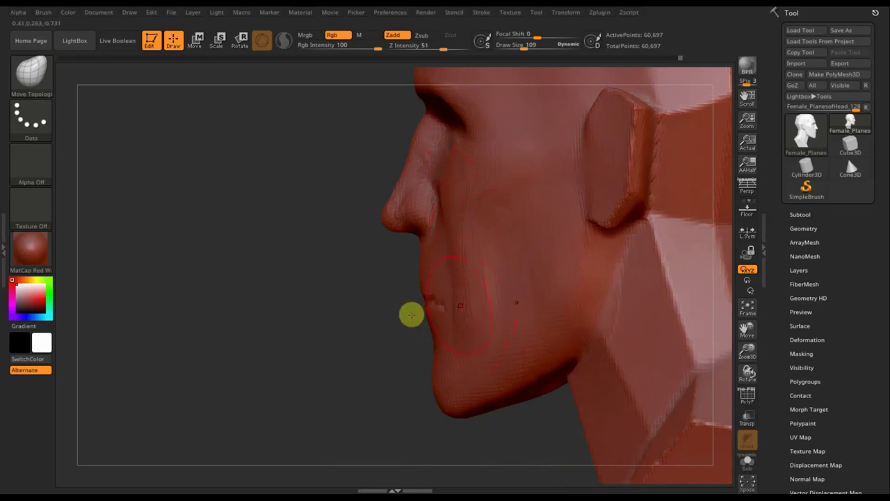
pyautogui.moveTo(410, 314); pyautogui.dragTo(334, 339, button='right')
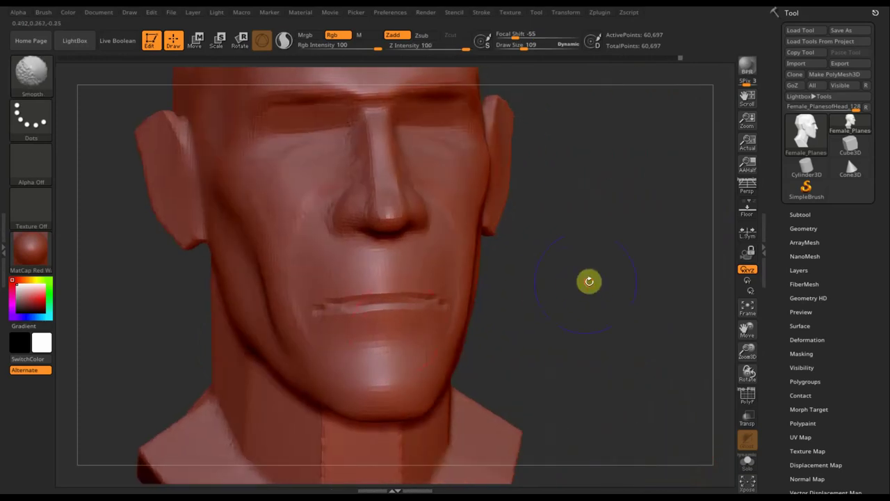
pyautogui.moveTo(588, 281); pyautogui.dragTo(499, 300, button='right')
pyautogui.moveTo(165, 359)
pyautogui.mouseDown(button='right')
pyautogui.moveTo(195, 356)
pyautogui.moveTo(174, 438)
pyautogui.mouseUp(button='right')
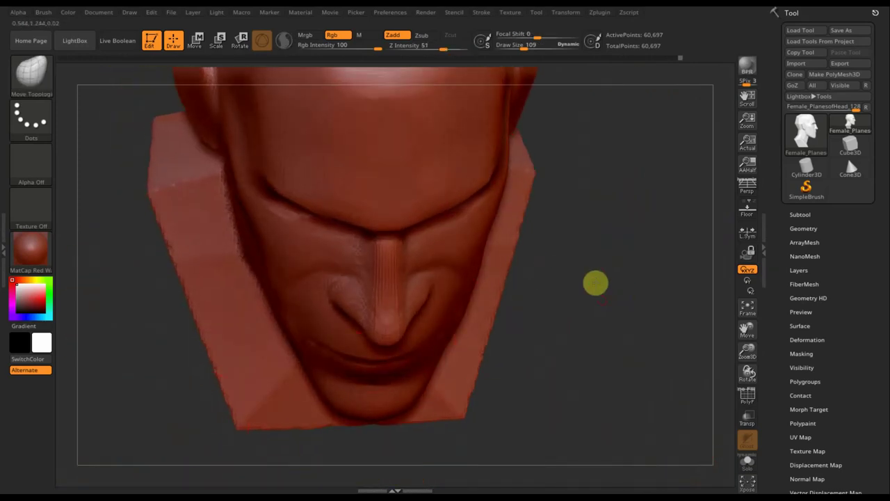
pyautogui.keyDown('shift'); pyautogui.moveTo(594, 283); pyautogui.dragTo(607, 200, button='right'); pyautogui.keyUp('shift')
pyautogui.moveTo(513, 218)
pyautogui.keyDown('shift'); pyautogui.mouseDown()
pyautogui.moveTo(465, 264)
pyautogui.moveTo(433, 357)
pyautogui.moveTo(365, 377)
pyautogui.moveTo(249, 243)
pyautogui.mouseUp(); pyautogui.keyUp('shift')
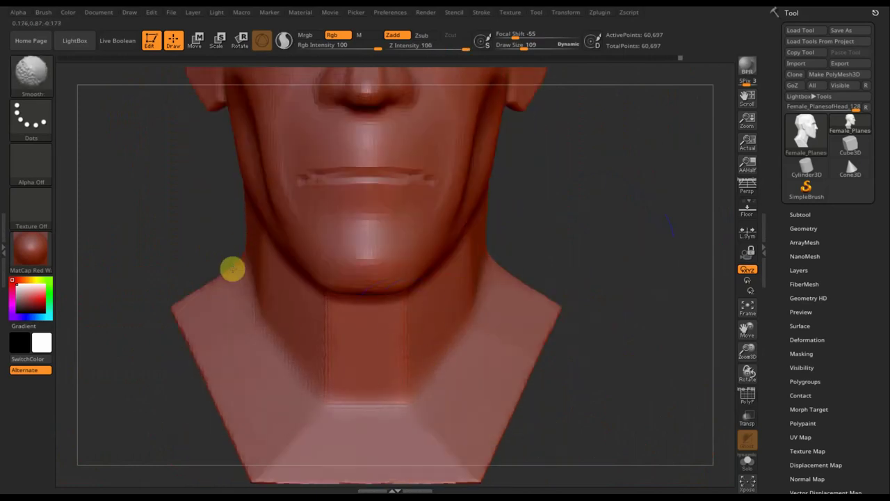
pyautogui.moveTo(672, 232)
pyautogui.mouseDown()
pyautogui.moveTo(600, 211)
pyautogui.moveTo(677, 167)
pyautogui.moveTo(588, 260)
pyautogui.moveTo(521, 305)
pyautogui.moveTo(519, 257)
pyautogui.mouseUp()
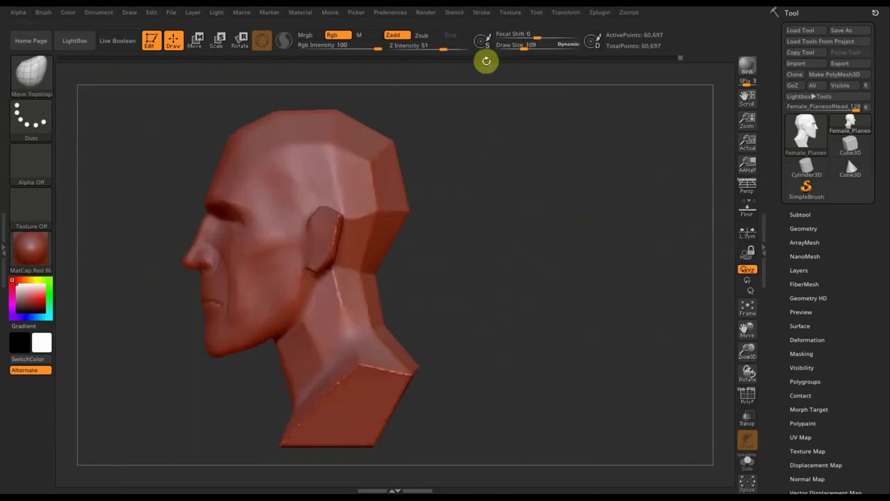
# - Enlarge the brush to 274 and pull the back of the neck outward behind the ears
pyautogui.moveTo(522, 47); pyautogui.dragTo(539, 49)
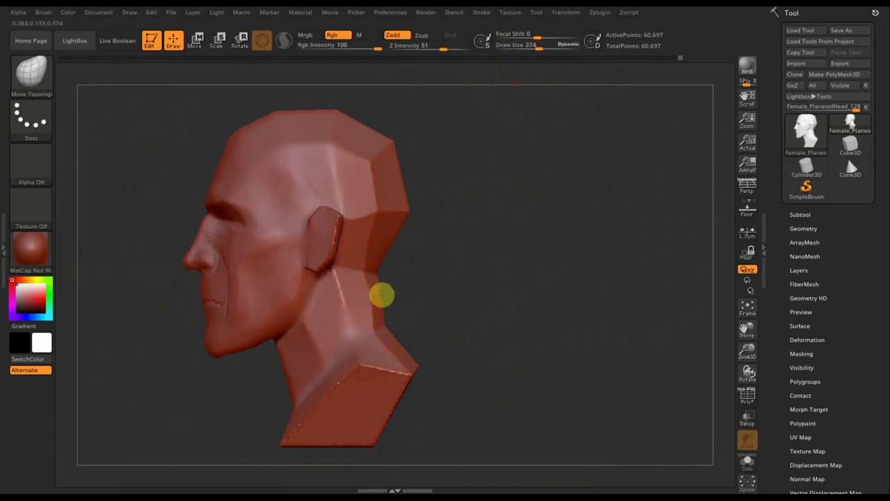
pyautogui.moveTo(371, 265); pyautogui.dragTo(387, 264)
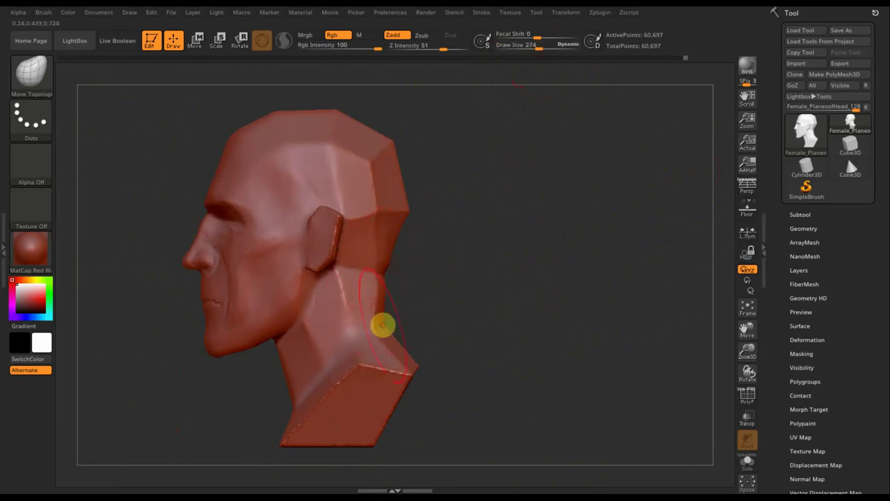
pyautogui.moveTo(393, 331); pyautogui.dragTo(407, 331)
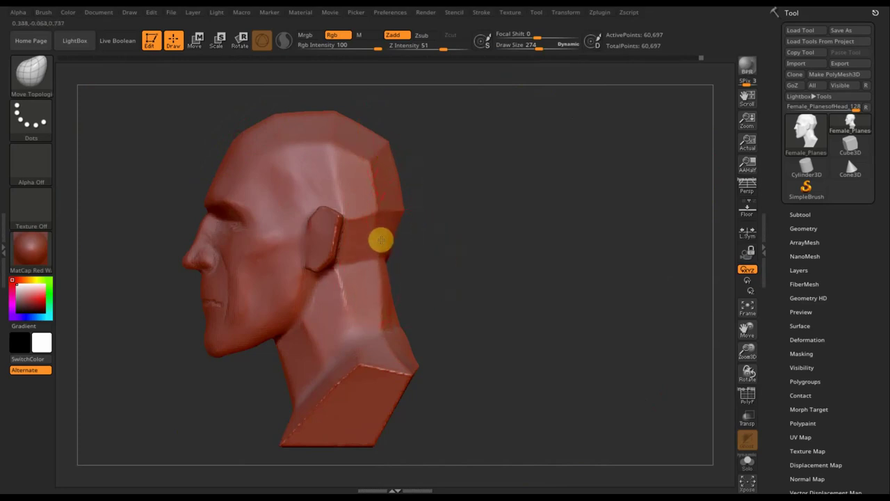
pyautogui.moveTo(496, 264)
pyautogui.mouseDown()
pyautogui.moveTo(414, 259)
pyautogui.moveTo(420, 238)
pyautogui.mouseUp()
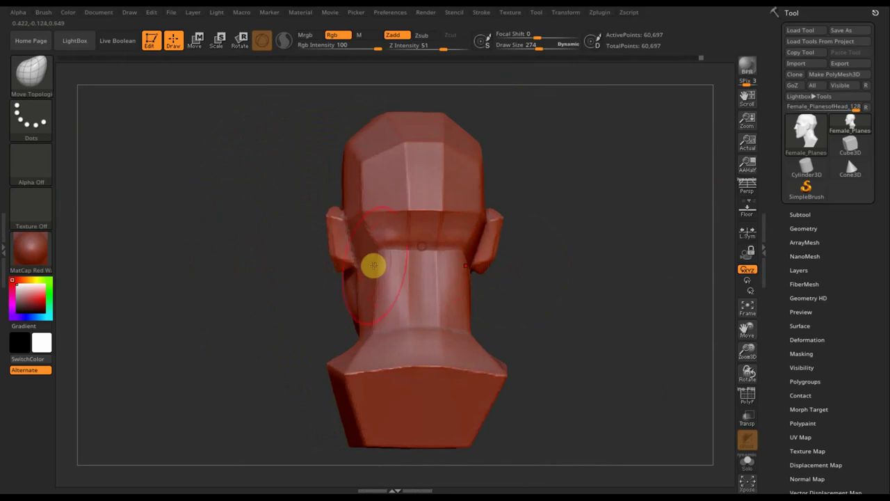
pyautogui.moveTo(362, 252); pyautogui.dragTo(362, 255)
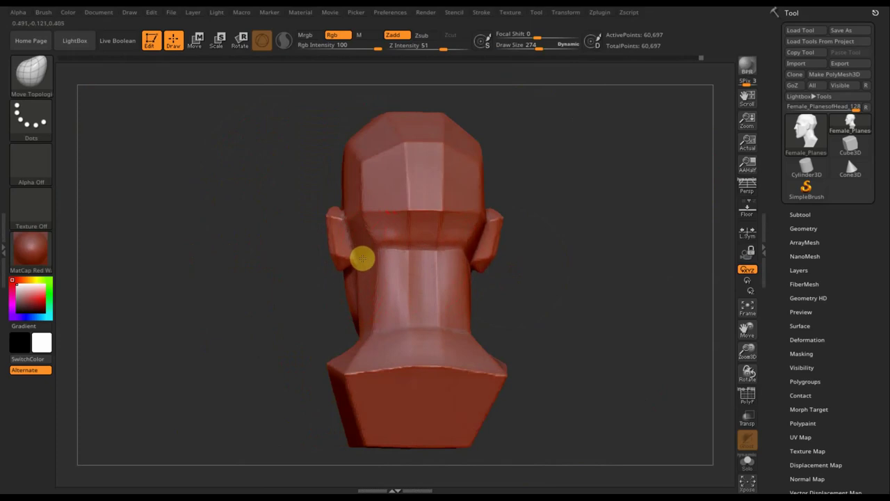
# - Smooth the back of the skull, then shrink the draw size to about 33
pyautogui.press('shift')
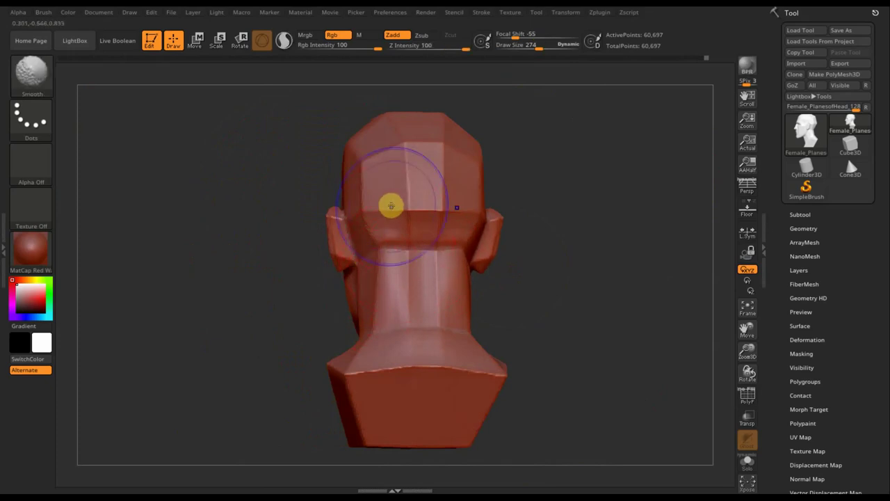
pyautogui.keyDown('shift'); pyautogui.moveTo(390, 206); pyautogui.dragTo(407, 149); pyautogui.keyUp('shift')
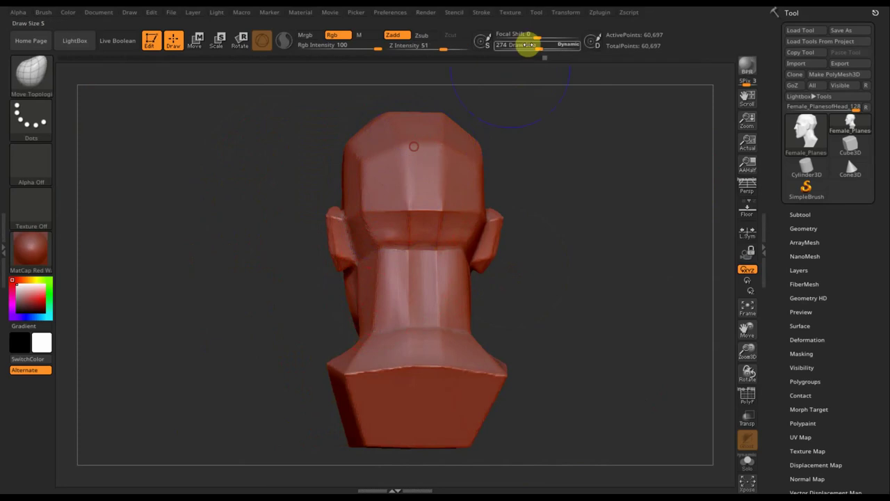
pyautogui.moveTo(528, 44); pyautogui.dragTo(532, 45)
pyautogui.press('shift')
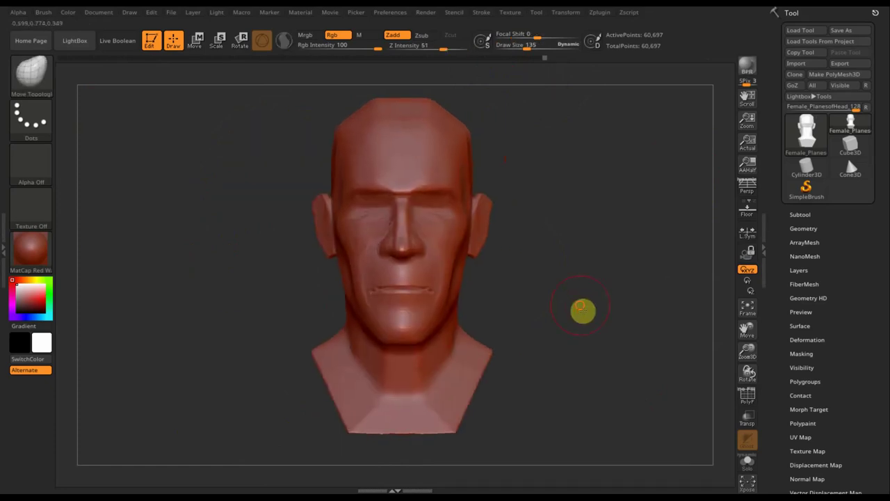
pyautogui.moveTo(583, 310)
pyautogui.mouseDown()
pyautogui.moveTo(576, 302)
pyautogui.moveTo(584, 298)
pyautogui.moveTo(578, 313)
pyautogui.moveTo(567, 284)
pyautogui.moveTo(582, 348)
pyautogui.moveTo(580, 223)
pyautogui.moveTo(520, 207)
pyautogui.mouseUp()
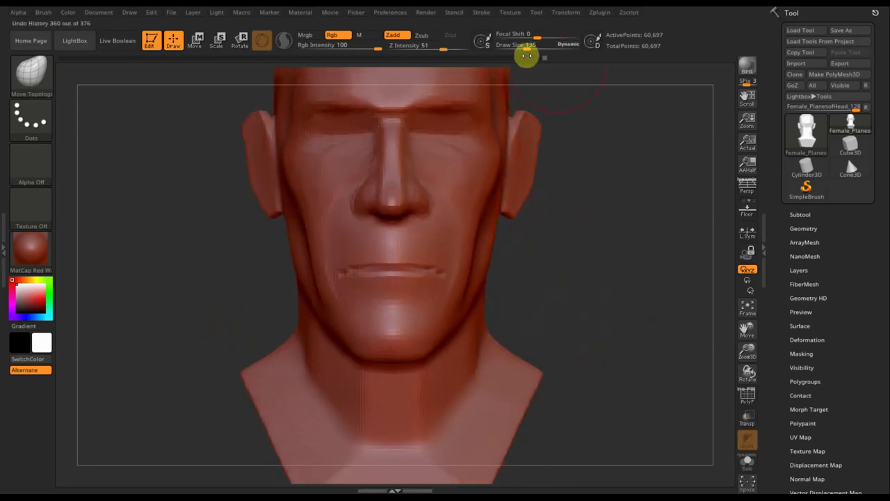
pyautogui.moveTo(522, 53); pyautogui.dragTo(511, 53)
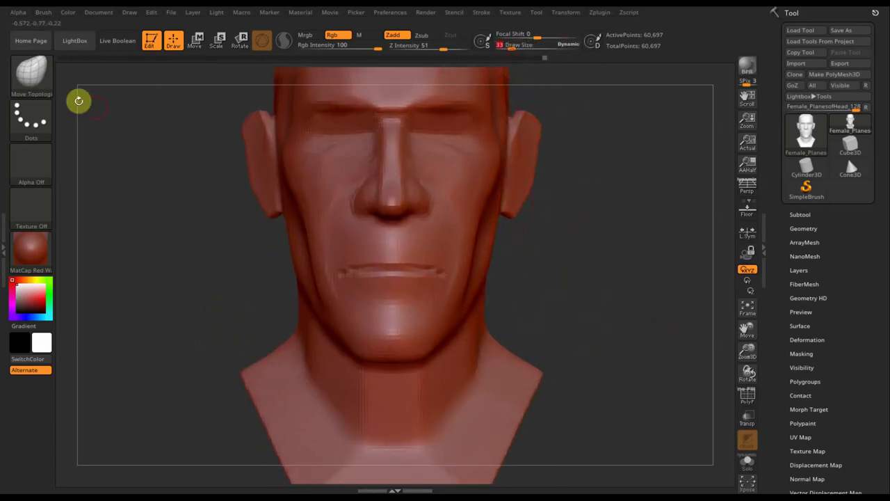
pyautogui.click(32, 76)
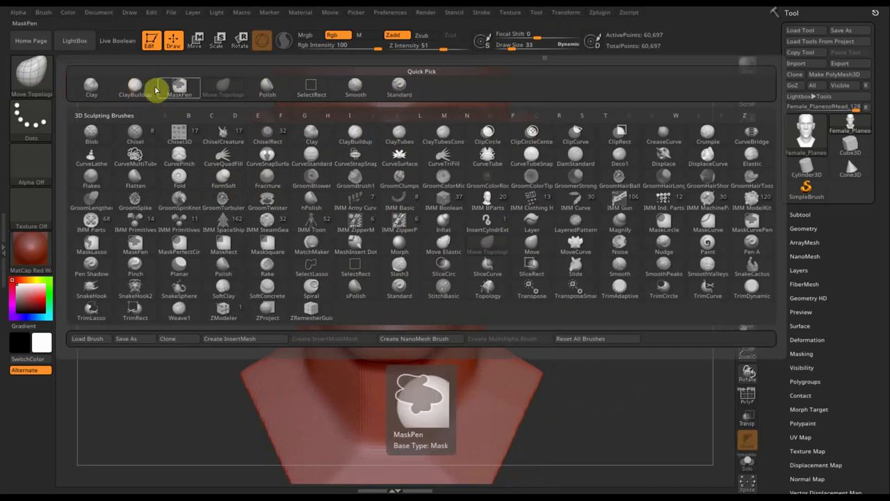
# - Build up the lower lip with the ClayBuildup brush
pyautogui.click(132, 89)
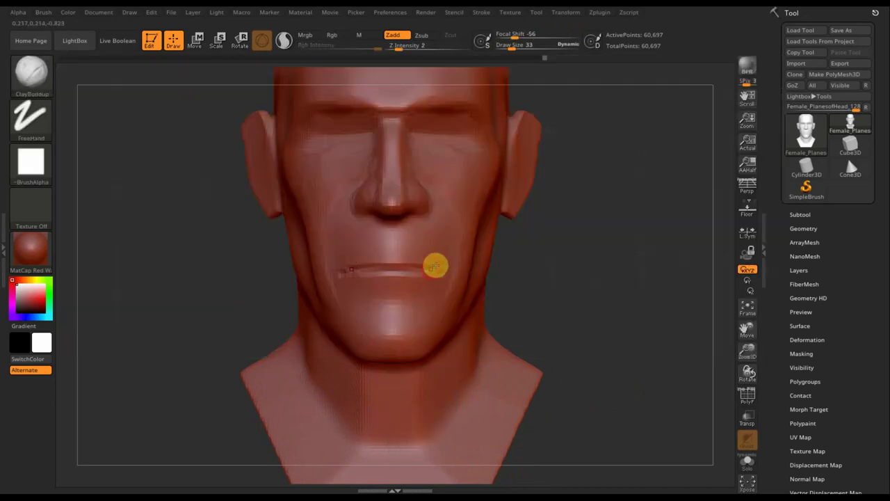
pyautogui.moveTo(399, 283); pyautogui.dragTo(430, 285)
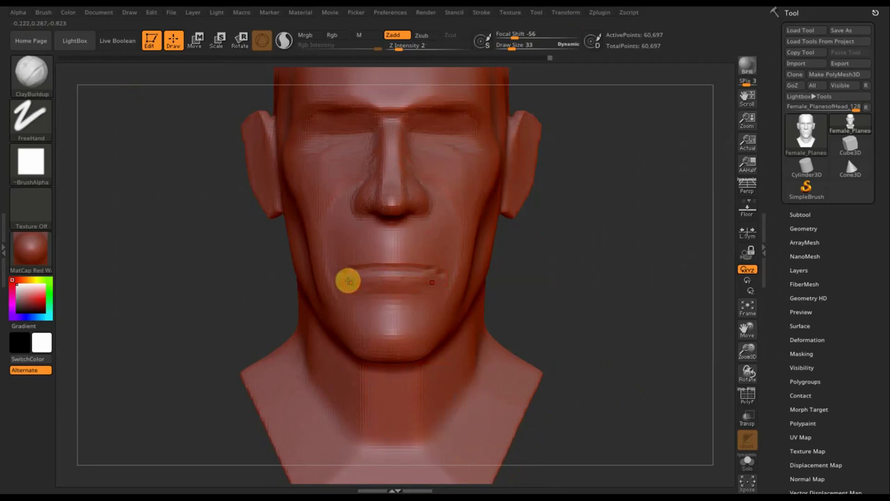
pyautogui.moveTo(348, 280); pyautogui.dragTo(402, 282)
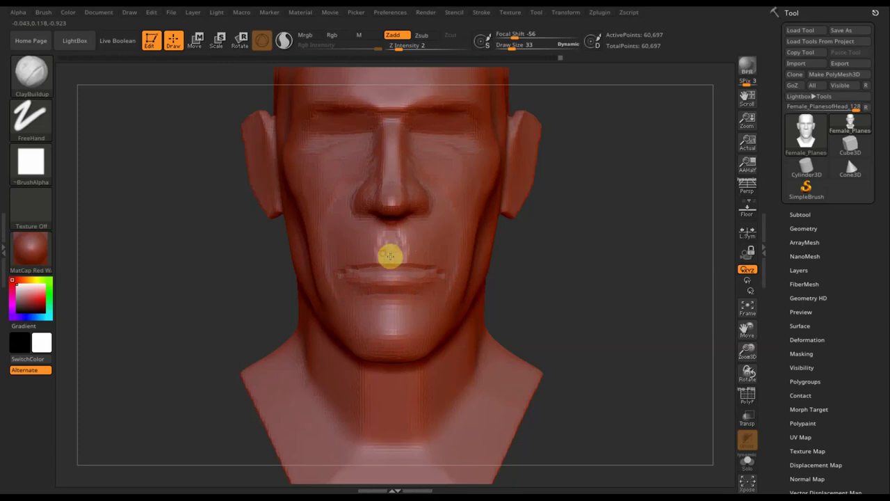
# - Smooth around the mouth, checking the lips from three-quarter, front and side views
pyautogui.press('shift')
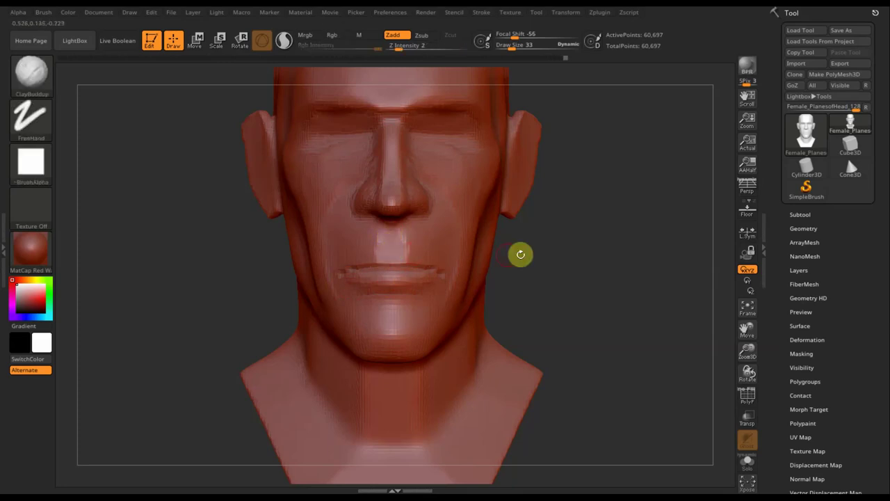
pyautogui.moveTo(596, 255)
pyautogui.mouseDown()
pyautogui.moveTo(636, 255)
pyautogui.moveTo(469, 262)
pyautogui.mouseUp()
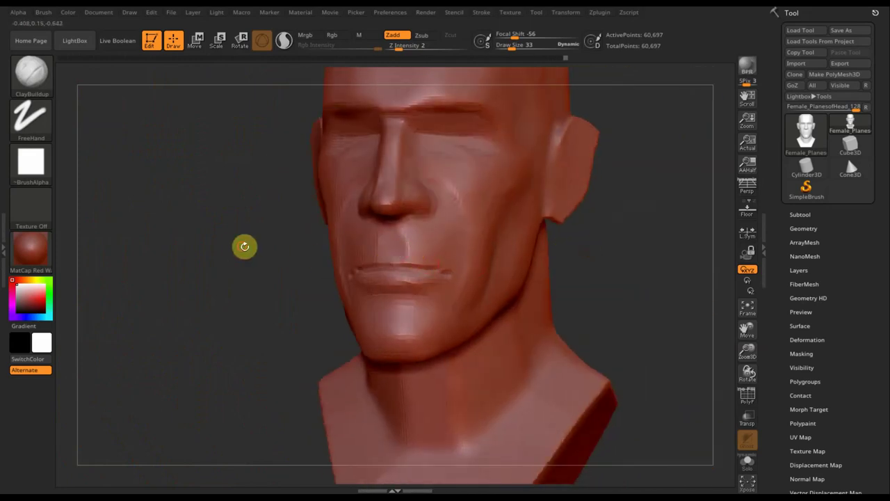
pyautogui.moveTo(244, 247); pyautogui.dragTo(252, 246)
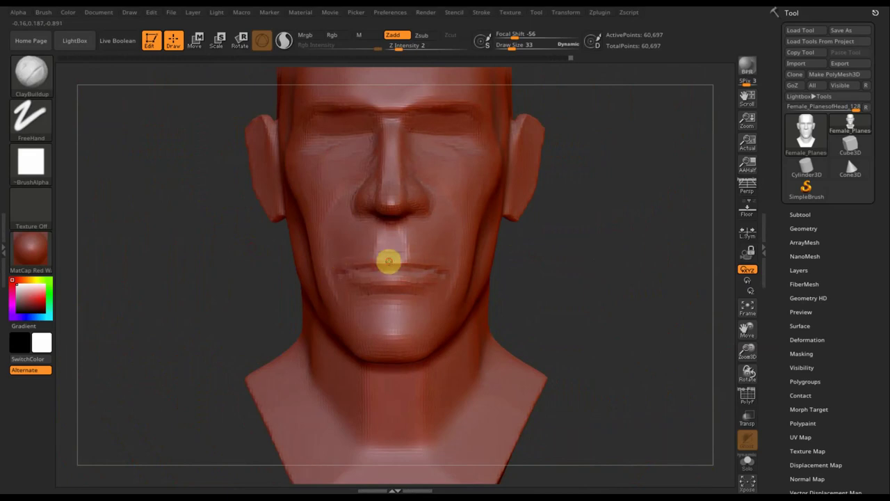
pyautogui.press('shift')
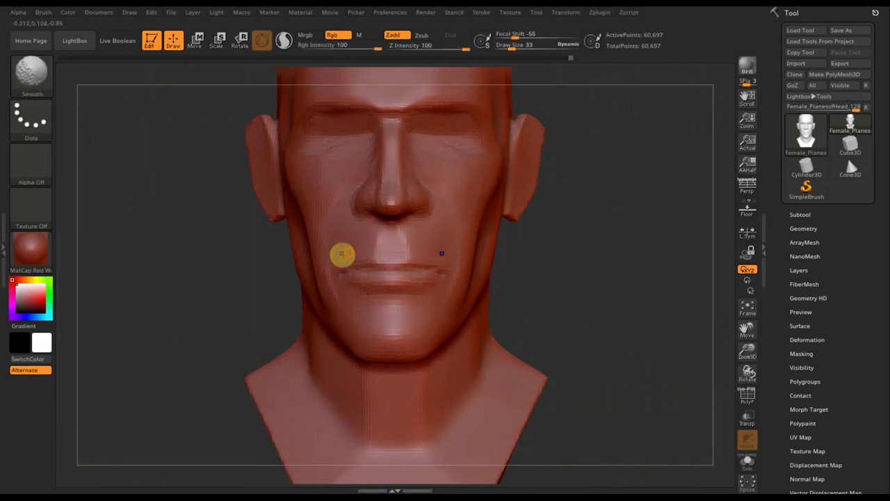
pyautogui.moveTo(540, 271)
pyautogui.mouseDown()
pyautogui.moveTo(503, 272)
pyautogui.moveTo(549, 264)
pyautogui.moveTo(596, 272)
pyautogui.mouseUp()
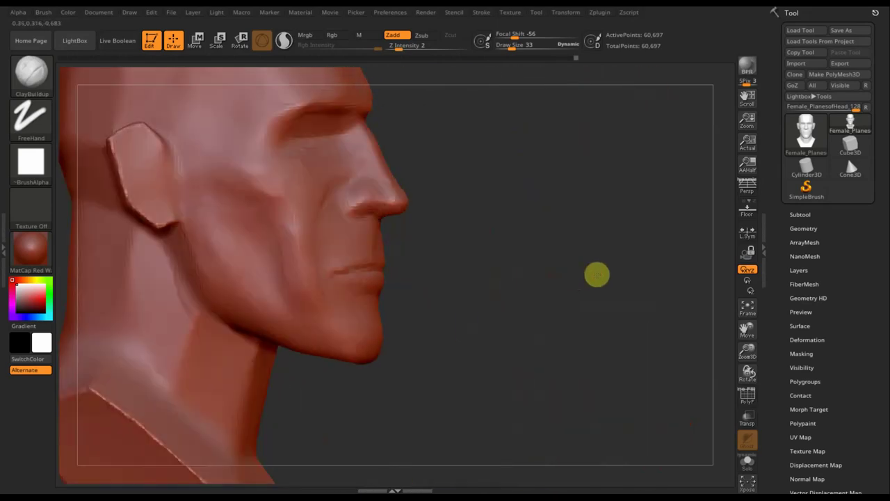
# - Enlarge Move Topological and pull the mouth corner toward the cheek and the left jaw into shape
pyautogui.click(33, 75)
pyautogui.click(262, 86)
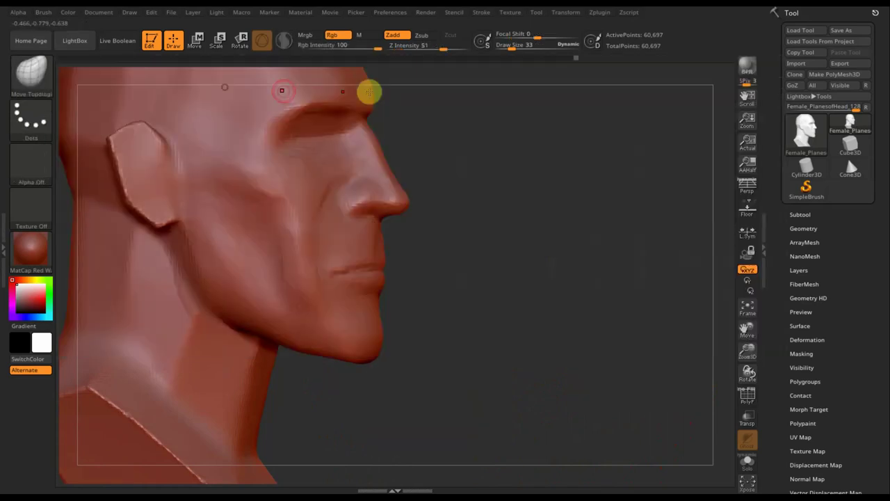
pyautogui.moveTo(512, 46); pyautogui.dragTo(522, 51)
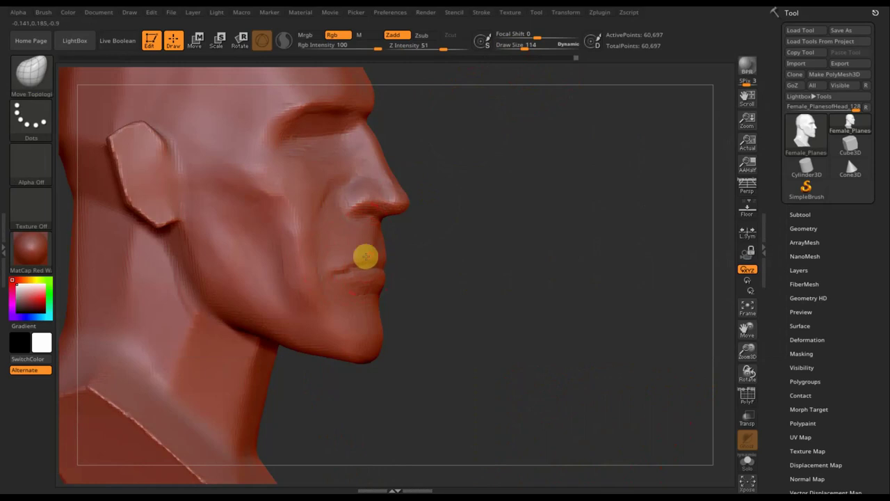
pyautogui.moveTo(365, 256)
pyautogui.mouseDown()
pyautogui.moveTo(326, 272)
pyautogui.moveTo(534, 271)
pyautogui.moveTo(513, 266)
pyautogui.mouseUp()
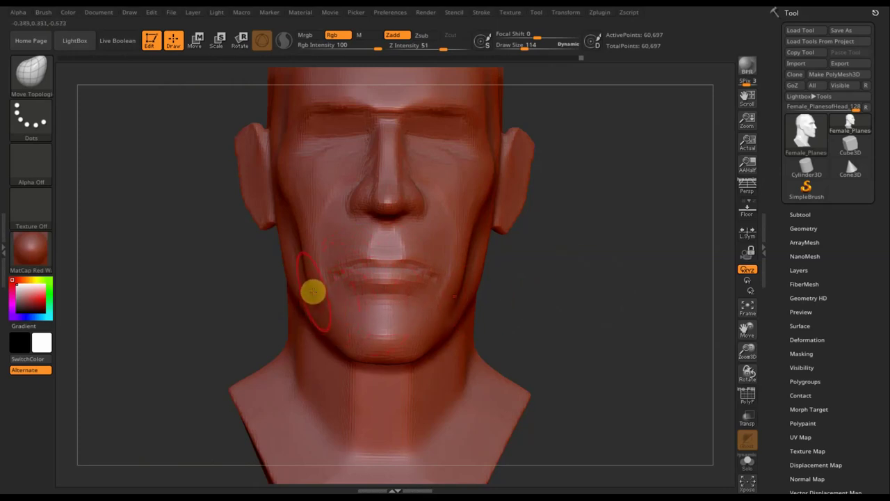
pyautogui.moveTo(318, 292); pyautogui.dragTo(314, 297)
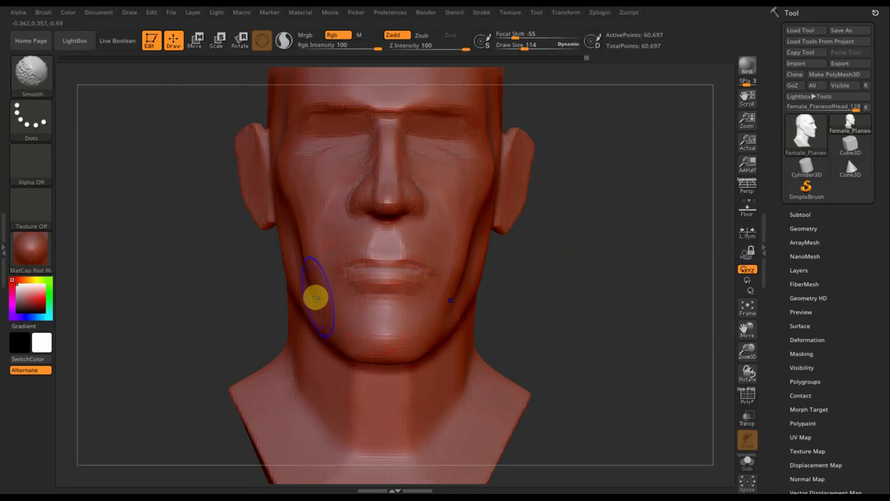
# - Smooth the cheek below the ear and raise the draw size to 140
pyautogui.moveTo(578, 307); pyautogui.dragTo(605, 304)
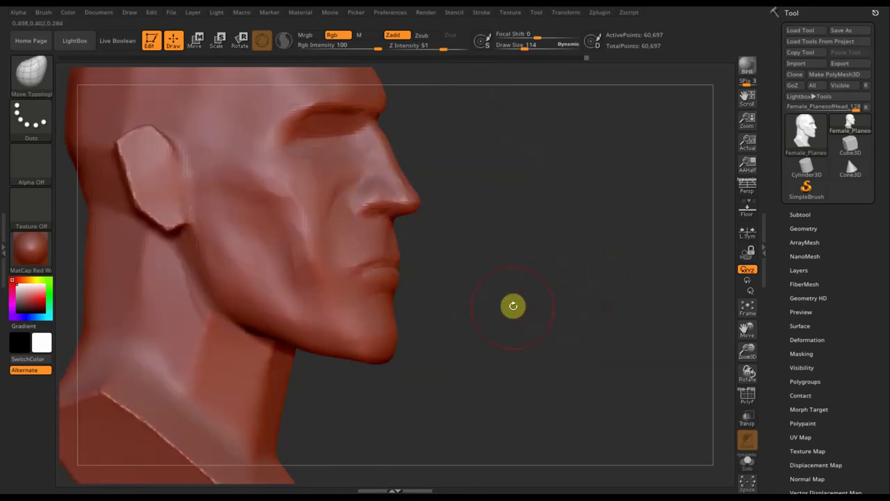
pyautogui.moveTo(512, 306)
pyautogui.mouseDown()
pyautogui.moveTo(470, 312)
pyautogui.moveTo(518, 304)
pyautogui.mouseUp()
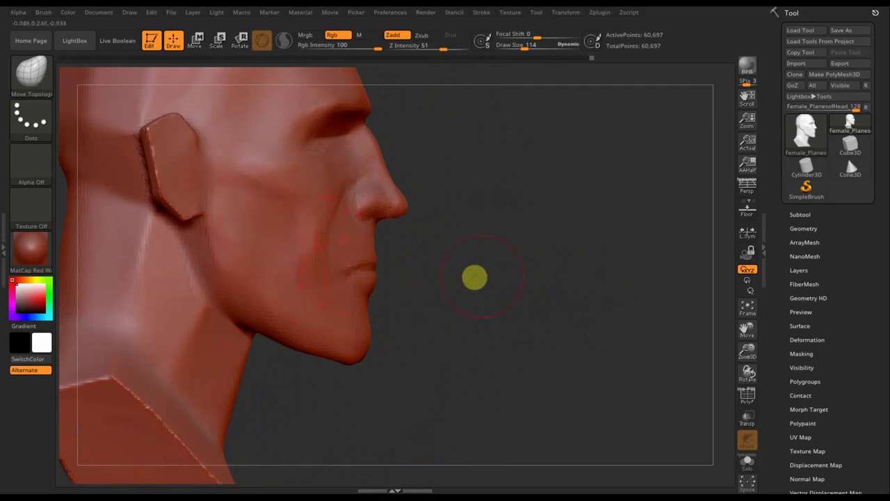
pyautogui.moveTo(475, 276)
pyautogui.mouseDown()
pyautogui.moveTo(423, 271)
pyautogui.moveTo(437, 271)
pyautogui.moveTo(320, 185)
pyautogui.moveTo(288, 174)
pyautogui.moveTo(282, 205)
pyautogui.moveTo(290, 267)
pyautogui.mouseUp()
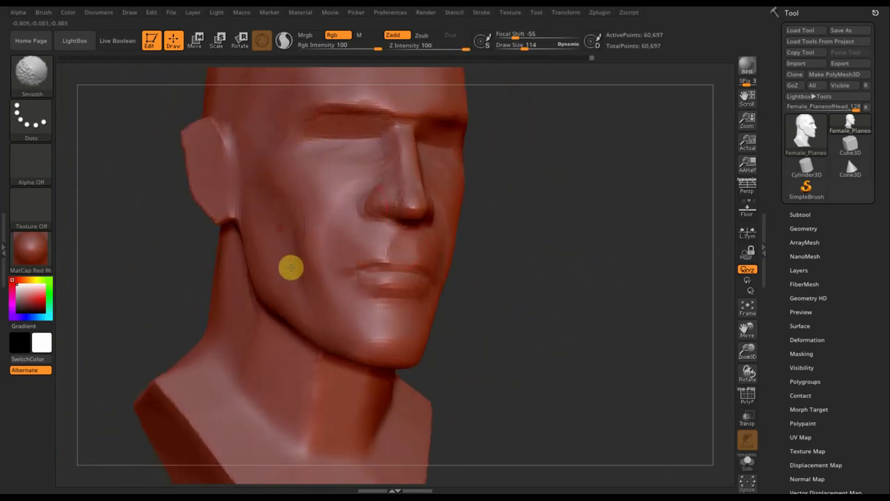
pyautogui.moveTo(538, 266); pyautogui.dragTo(534, 276)
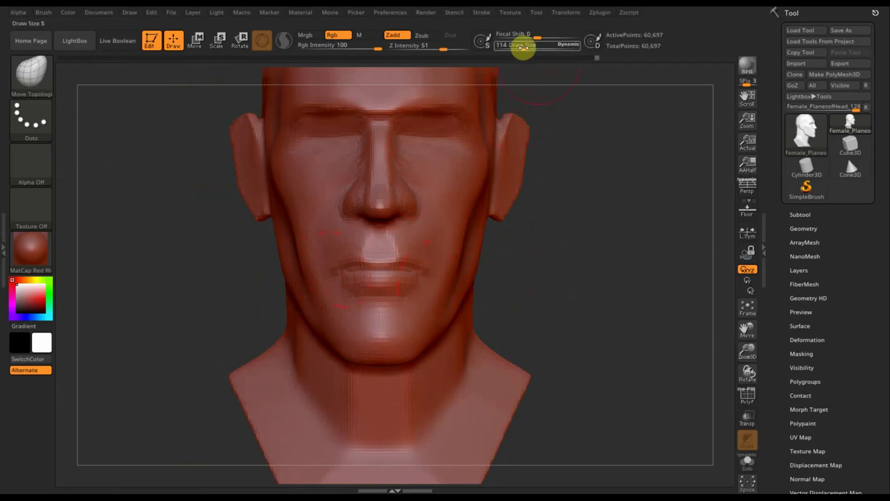
pyautogui.moveTo(521, 45); pyautogui.dragTo(529, 49)
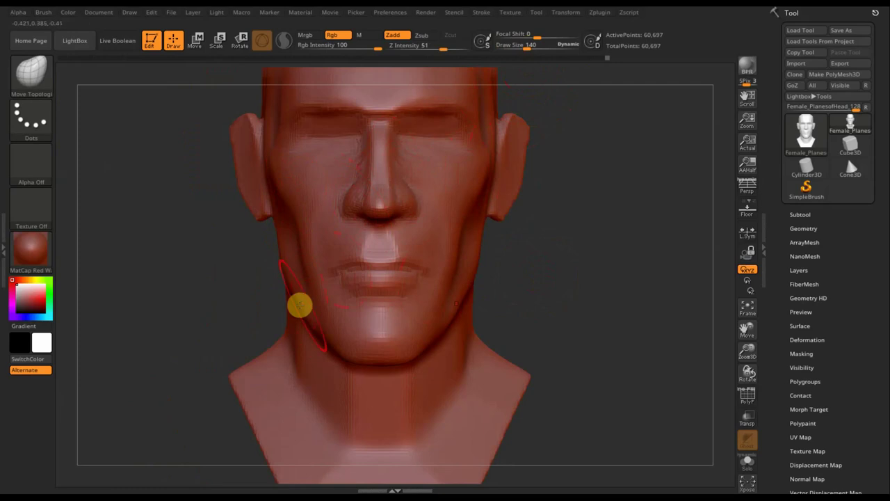
pyautogui.moveTo(481, 330)
pyautogui.mouseDown()
pyautogui.moveTo(576, 348)
pyautogui.moveTo(568, 355)
pyautogui.moveTo(564, 205)
pyautogui.moveTo(579, 165)
pyautogui.mouseUp()
# - Enlarge the brush to about 201 and switch to the ClayBuildup brush
pyautogui.moveTo(609, 229)
pyautogui.mouseDown()
pyautogui.moveTo(599, 188)
pyautogui.moveTo(609, 188)
pyautogui.moveTo(606, 196)
pyautogui.mouseUp()
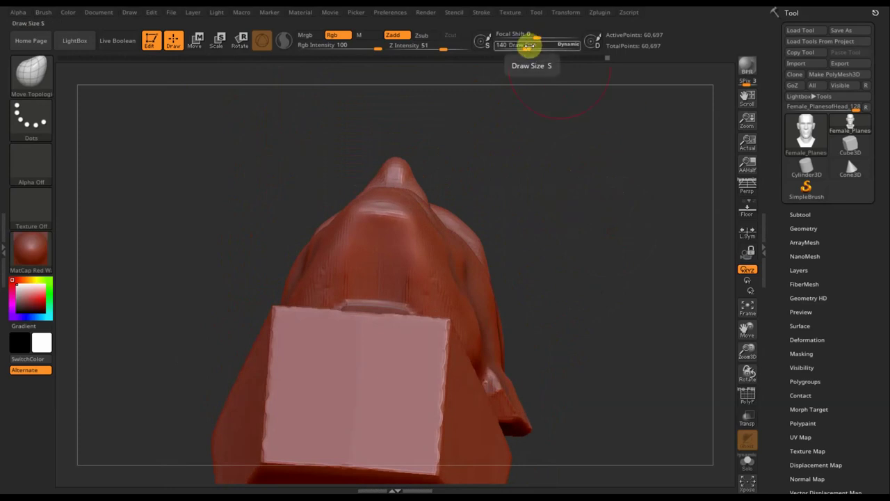
pyautogui.moveTo(532, 44); pyautogui.dragTo(535, 44)
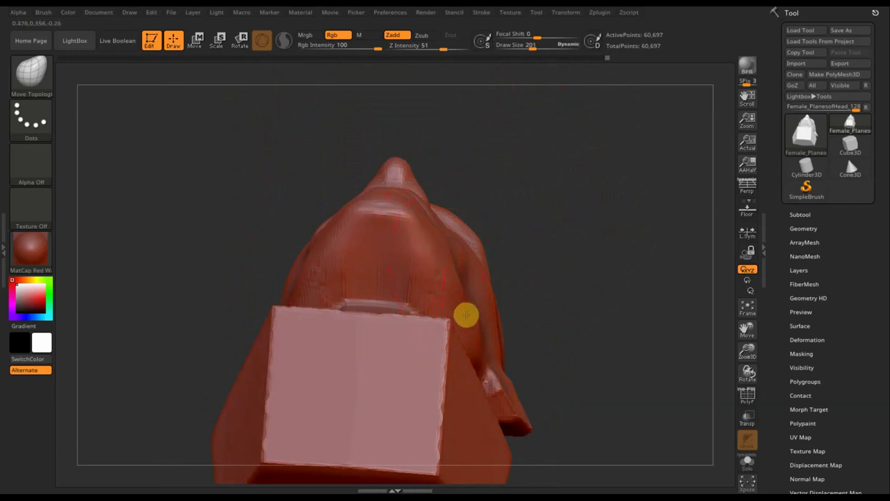
pyautogui.moveTo(536, 266)
pyautogui.mouseDown()
pyautogui.moveTo(607, 306)
pyautogui.moveTo(582, 296)
pyautogui.mouseUp()
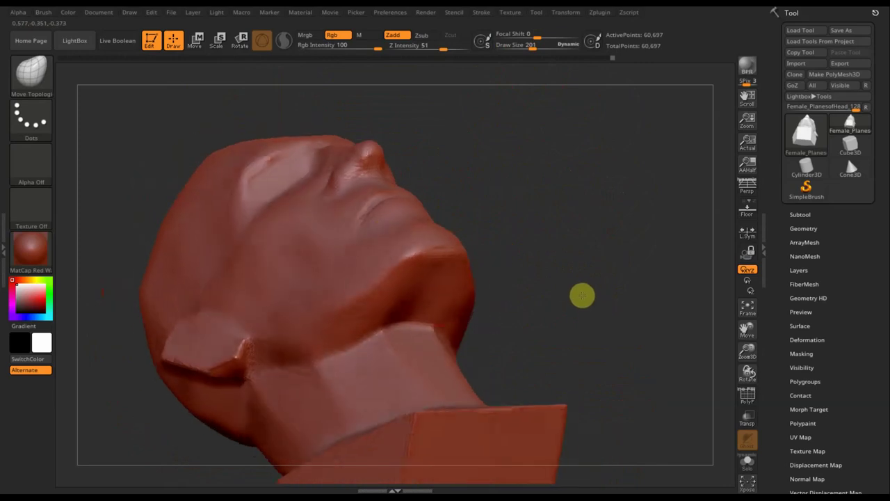
pyautogui.click(48, 83)
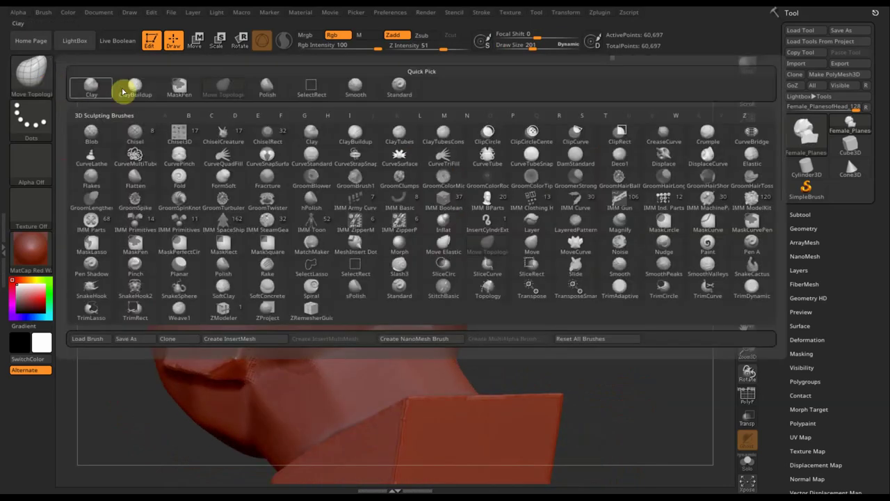
pyautogui.click(155, 88)
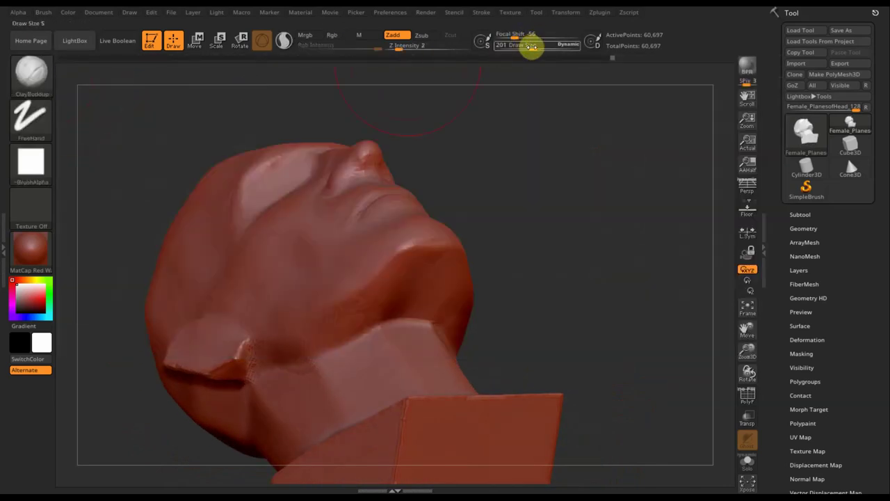
# - Smooth away the rough surface and wrinkle lines under the jaw
pyautogui.moveTo(552, 244)
pyautogui.mouseDown()
pyautogui.moveTo(548, 273)
pyautogui.moveTo(434, 224)
pyautogui.moveTo(404, 237)
pyautogui.moveTo(396, 272)
pyautogui.moveTo(368, 287)
pyautogui.moveTo(392, 299)
pyautogui.moveTo(431, 222)
pyautogui.moveTo(426, 236)
pyautogui.moveTo(382, 254)
pyautogui.moveTo(406, 244)
pyautogui.moveTo(401, 210)
pyautogui.moveTo(397, 244)
pyautogui.moveTo(412, 208)
pyautogui.moveTo(387, 272)
pyautogui.moveTo(354, 262)
pyautogui.moveTo(404, 251)
pyautogui.moveTo(389, 311)
pyautogui.moveTo(383, 298)
pyautogui.moveTo(357, 308)
pyautogui.moveTo(384, 284)
pyautogui.moveTo(403, 292)
pyautogui.moveTo(366, 296)
pyautogui.moveTo(408, 250)
pyautogui.moveTo(404, 263)
pyautogui.moveTo(371, 271)
pyautogui.moveTo(360, 297)
pyautogui.moveTo(366, 312)
pyautogui.moveTo(253, 364)
pyautogui.moveTo(282, 369)
pyautogui.mouseUp()
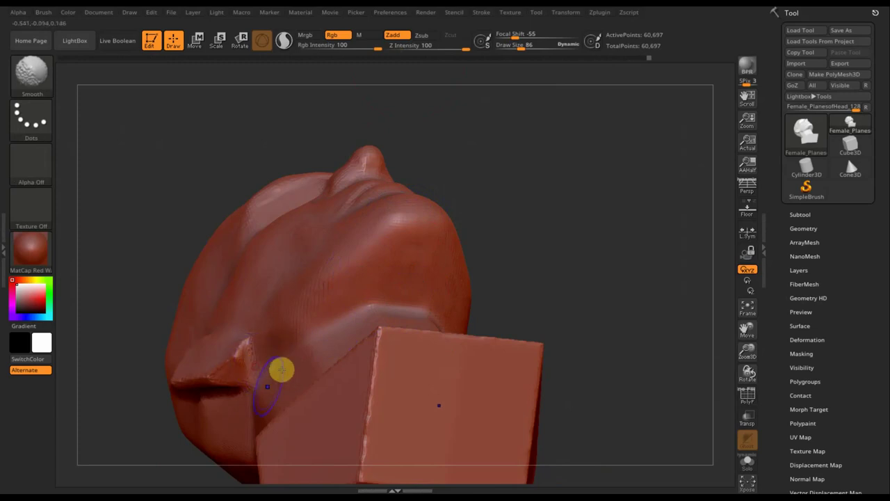
pyautogui.moveTo(534, 236)
pyautogui.mouseDown()
pyautogui.moveTo(530, 329)
pyautogui.moveTo(579, 391)
pyautogui.moveTo(561, 254)
pyautogui.mouseUp()
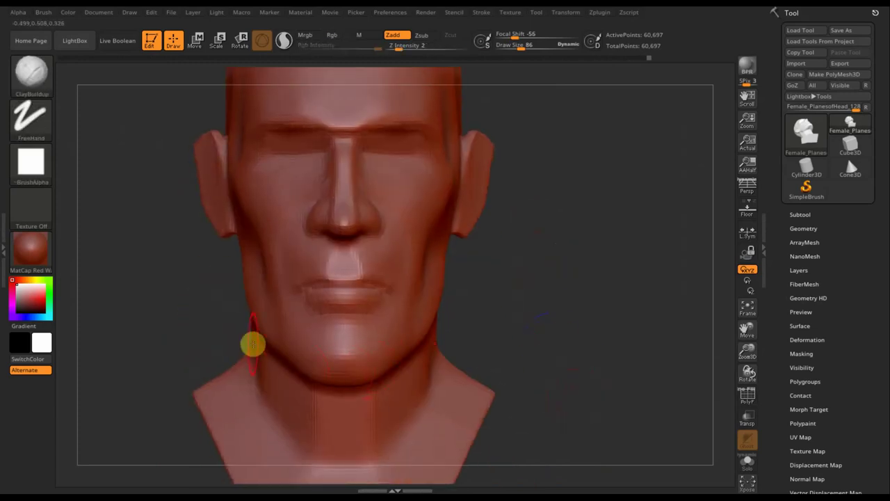
pyautogui.moveTo(522, 352)
pyautogui.mouseDown()
pyautogui.moveTo(606, 334)
pyautogui.moveTo(606, 322)
pyautogui.moveTo(584, 312)
pyautogui.moveTo(605, 334)
pyautogui.mouseUp()
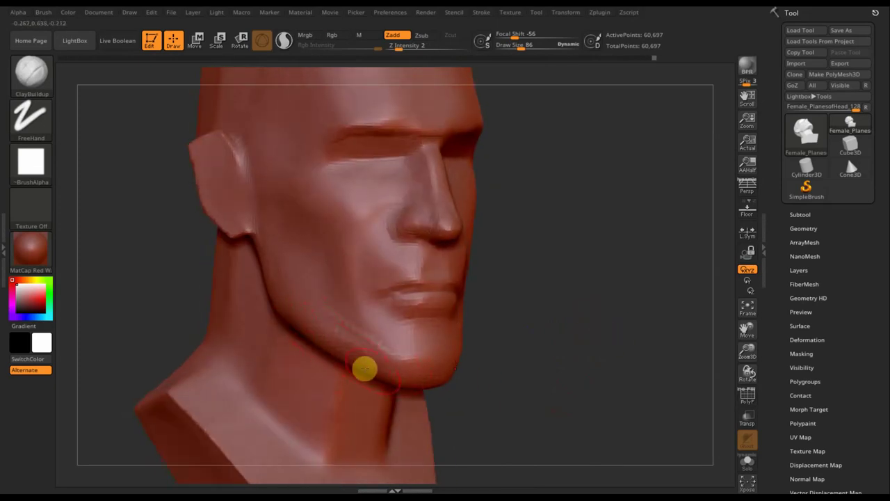
pyautogui.moveTo(541, 373); pyautogui.dragTo(552, 253)
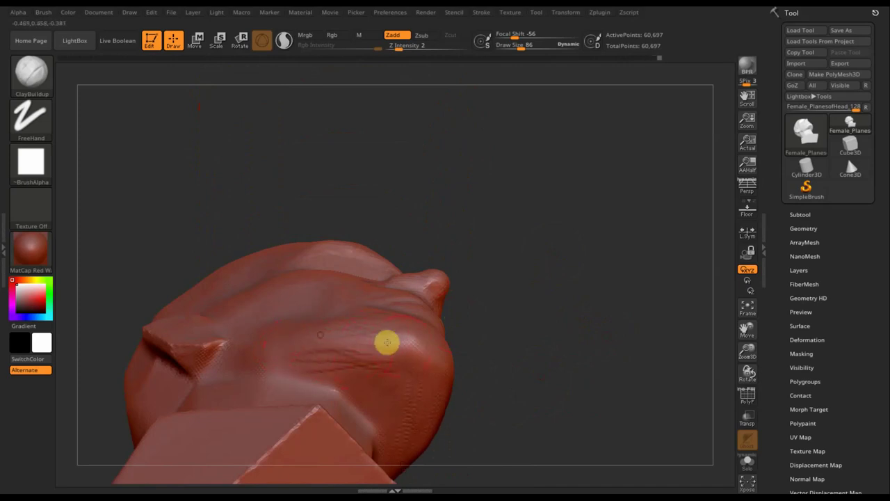
pyautogui.press('shift')
pyautogui.keyDown('shift'); pyautogui.moveTo(390, 338); pyautogui.dragTo(317, 338); pyautogui.keyUp('shift')
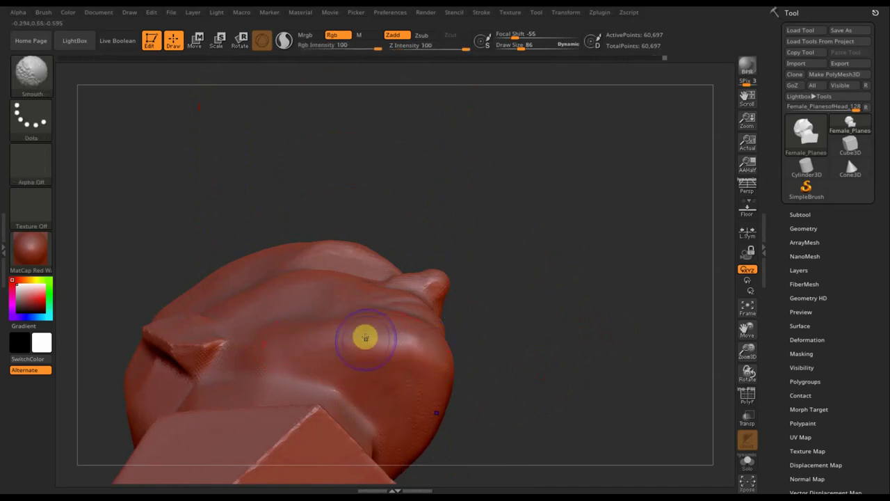
# - Return to a straight front view of the whole bust and bring up the brush library
pyautogui.moveTo(558, 331)
pyautogui.mouseDown()
pyautogui.moveTo(550, 418)
pyautogui.moveTo(385, 362)
pyautogui.mouseUp()
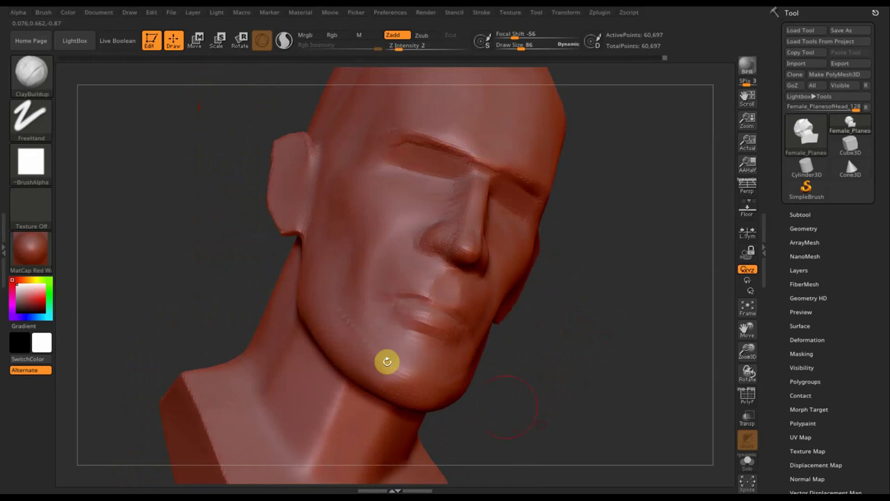
pyautogui.keyDown('shift'); pyautogui.moveTo(526, 378); pyautogui.dragTo(568, 393); pyautogui.keyUp('shift')
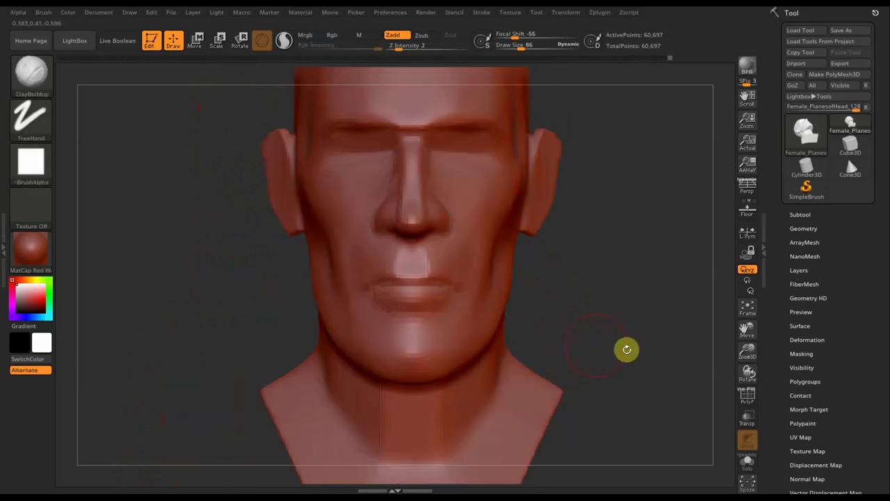
pyautogui.keyDown('alt'); pyautogui.moveTo(623, 325); pyautogui.dragTo(598, 281); pyautogui.keyUp('alt')
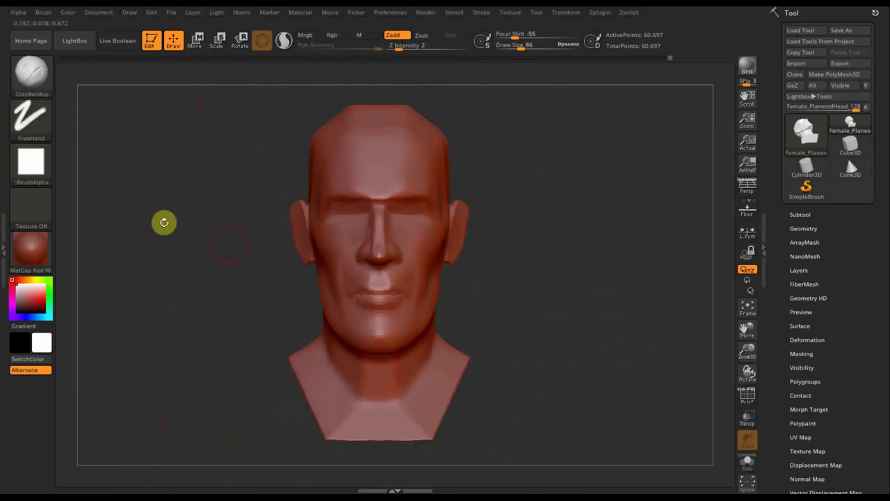
pyautogui.click(40, 82)
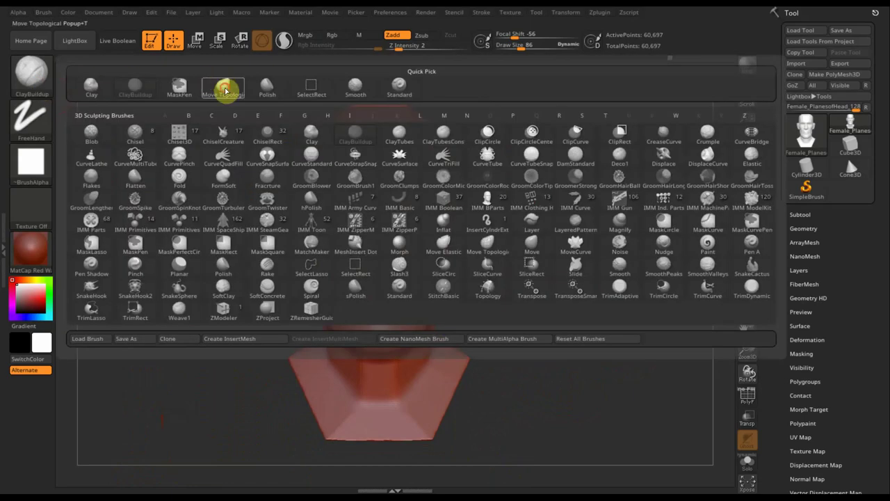
# - Switch to the Move Topological brush and adjust its draw size
pyautogui.click(223, 86)
pyautogui.moveTo(522, 45); pyautogui.dragTo(530, 47)
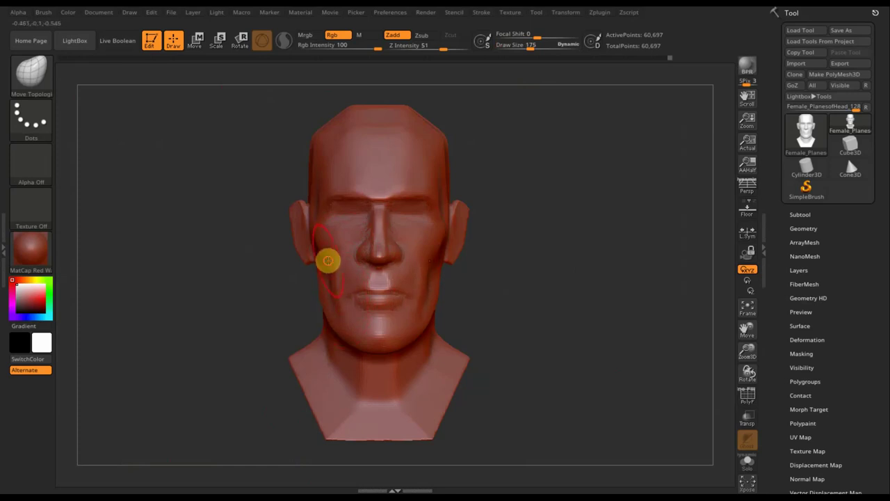
pyautogui.moveTo(542, 269)
pyautogui.mouseDown()
pyautogui.moveTo(521, 294)
pyautogui.moveTo(521, 340)
pyautogui.moveTo(482, 313)
pyautogui.moveTo(487, 268)
pyautogui.mouseUp()
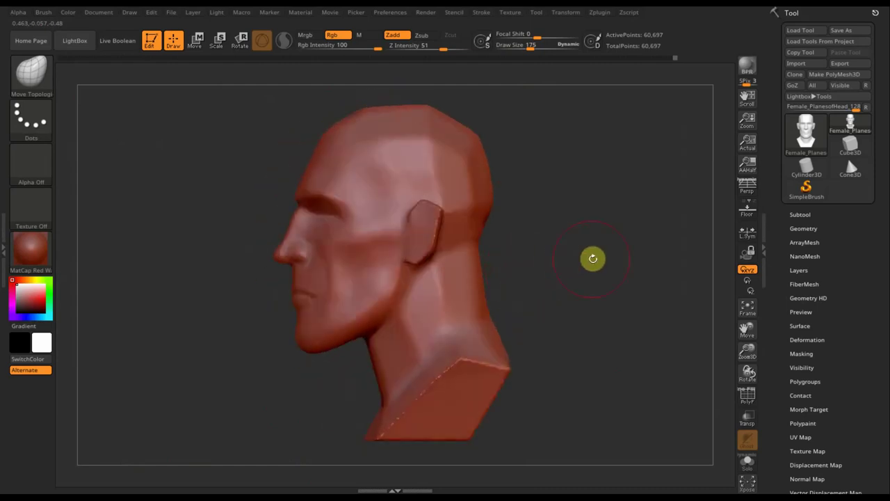
# - Inspect the bust from the front and from both side profiles
pyautogui.moveTo(599, 277)
pyautogui.mouseDown()
pyautogui.moveTo(579, 313)
pyautogui.moveTo(420, 262)
pyautogui.mouseUp()
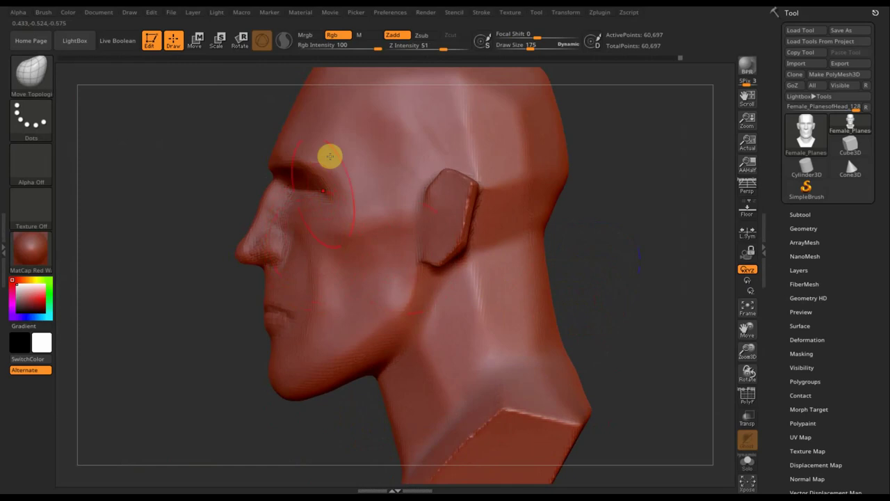
pyautogui.moveTo(202, 357); pyautogui.dragTo(528, 328)
pyautogui.moveTo(464, 328); pyautogui.dragTo(407, 332)
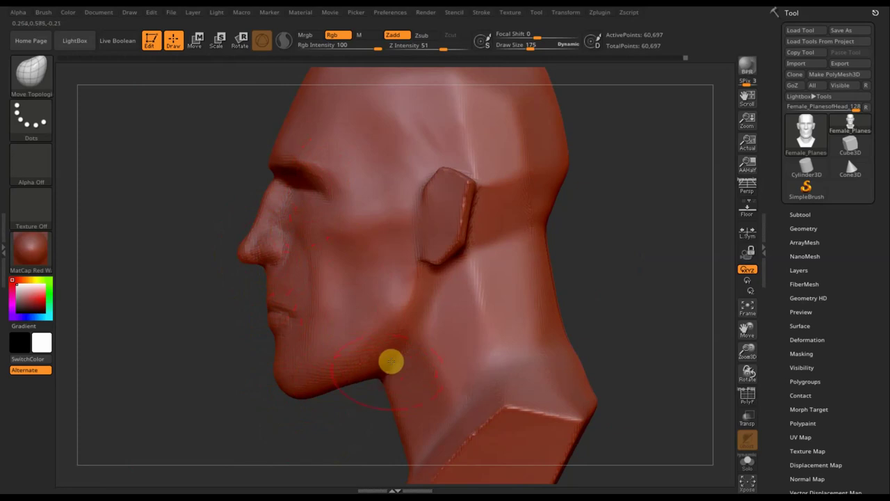
pyautogui.moveTo(666, 273)
pyautogui.mouseDown()
pyautogui.moveTo(703, 281)
pyautogui.moveTo(642, 348)
pyautogui.mouseUp()
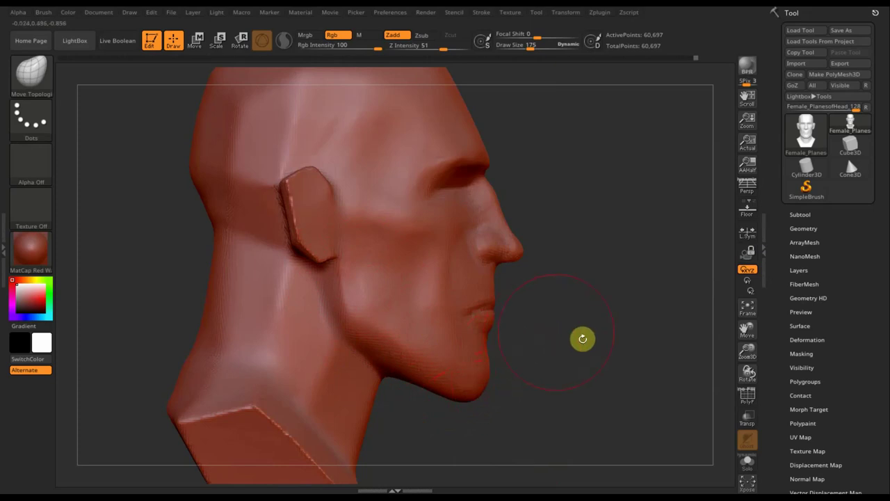
# - Check the head front, back and side, smooth the back of the skull, and reduce draw size to 86
pyautogui.keyDown('shift'); pyautogui.moveTo(582, 339); pyautogui.dragTo(538, 342); pyautogui.keyUp('shift')
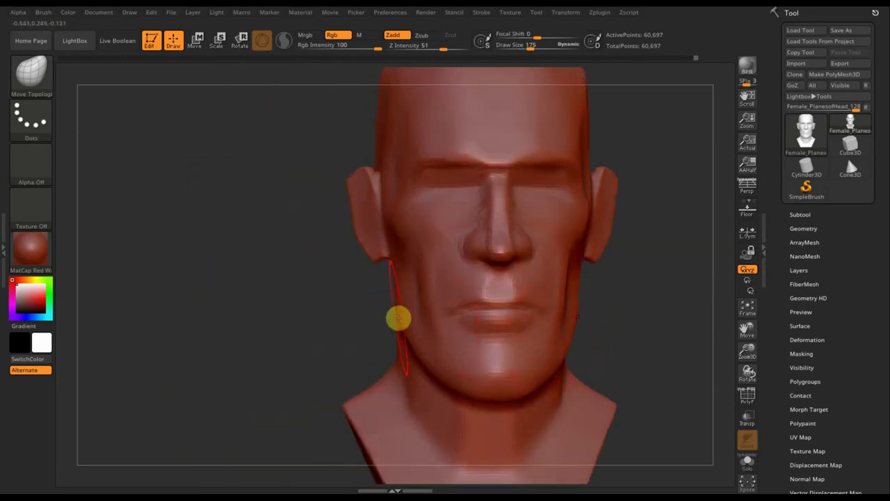
pyautogui.moveTo(630, 313)
pyautogui.mouseDown()
pyautogui.moveTo(677, 316)
pyautogui.moveTo(552, 322)
pyautogui.moveTo(592, 303)
pyautogui.moveTo(572, 272)
pyautogui.mouseUp()
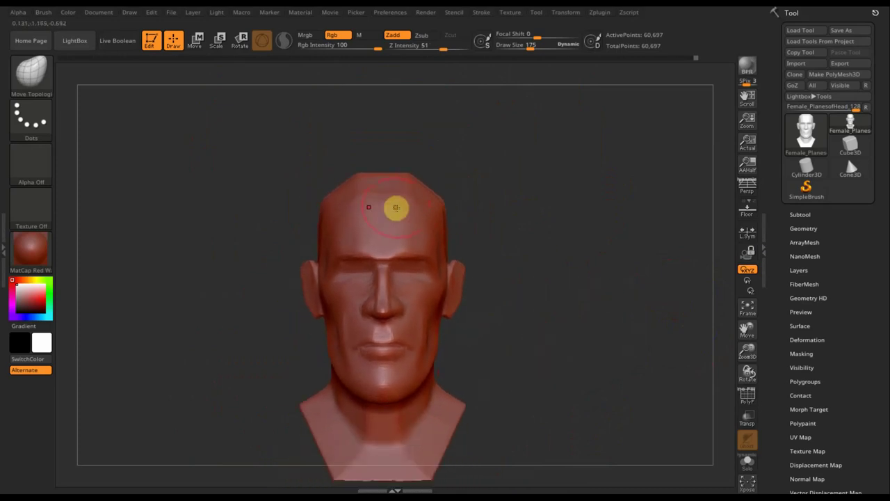
pyautogui.moveTo(514, 145)
pyautogui.mouseDown()
pyautogui.moveTo(524, 181)
pyautogui.moveTo(386, 177)
pyautogui.moveTo(489, 201)
pyautogui.moveTo(515, 193)
pyautogui.moveTo(538, 230)
pyautogui.moveTo(583, 234)
pyautogui.moveTo(347, 308)
pyautogui.mouseUp()
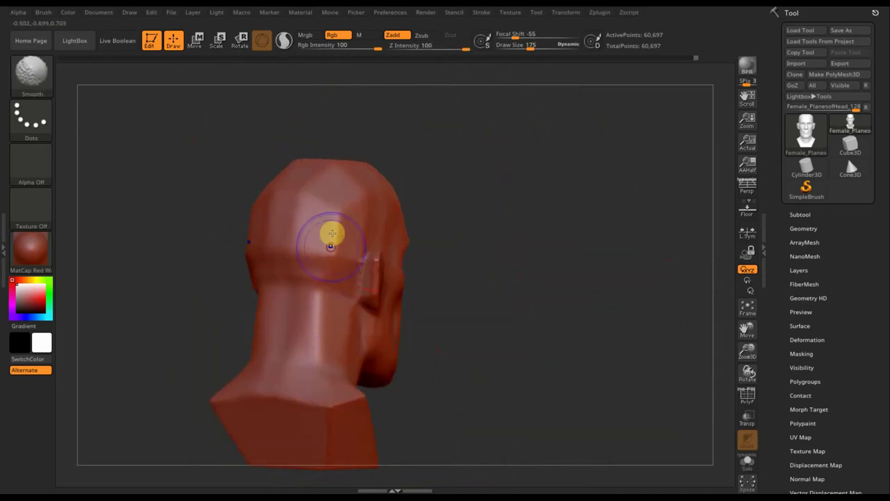
pyautogui.moveTo(332, 233)
pyautogui.keyDown('shift'); pyautogui.mouseDown()
pyautogui.moveTo(341, 189)
pyautogui.moveTo(314, 183)
pyautogui.moveTo(417, 220)
pyautogui.moveTo(542, 216)
pyautogui.moveTo(554, 227)
pyautogui.moveTo(553, 268)
pyautogui.moveTo(589, 241)
pyautogui.moveTo(475, 126)
pyautogui.moveTo(517, 235)
pyautogui.moveTo(407, 230)
pyautogui.moveTo(548, 278)
pyautogui.moveTo(612, 267)
pyautogui.mouseUp(); pyautogui.keyUp('shift')
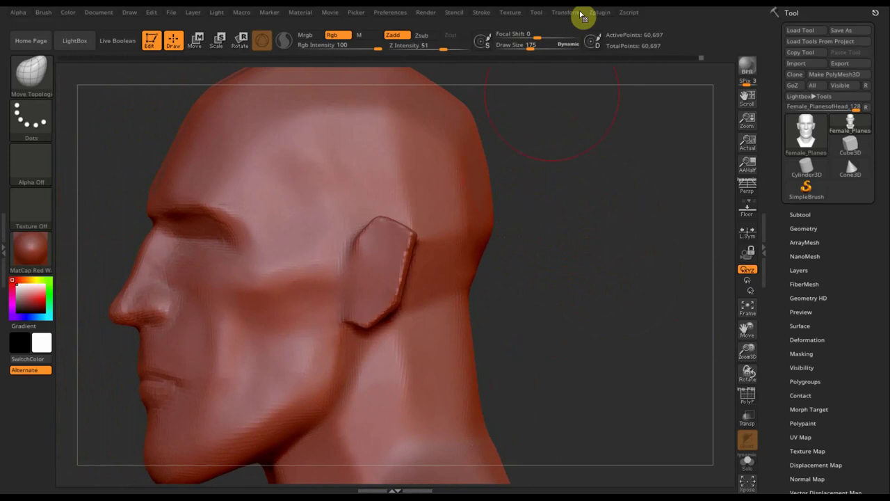
pyautogui.moveTo(530, 46); pyautogui.dragTo(518, 46)
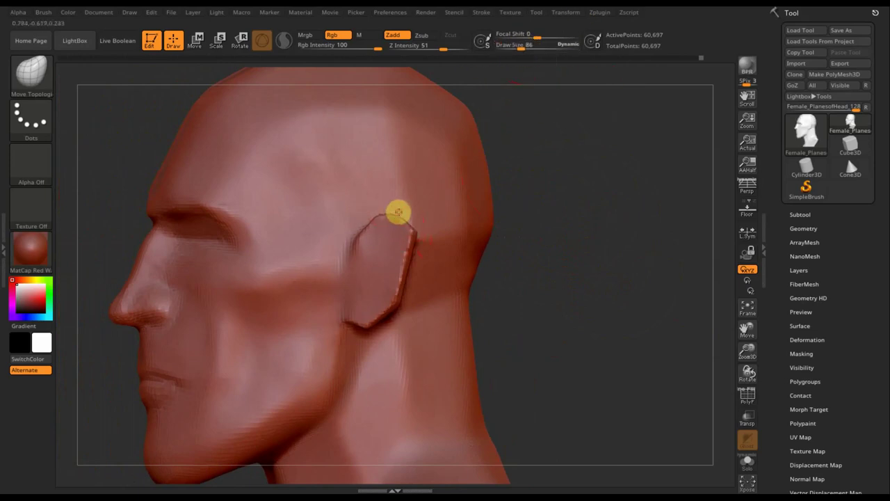
# - Pull the ear's upper rim rounder and smooth it, then set draw size 30 and bring up the brush library
pyautogui.moveTo(399, 212); pyautogui.dragTo(413, 241)
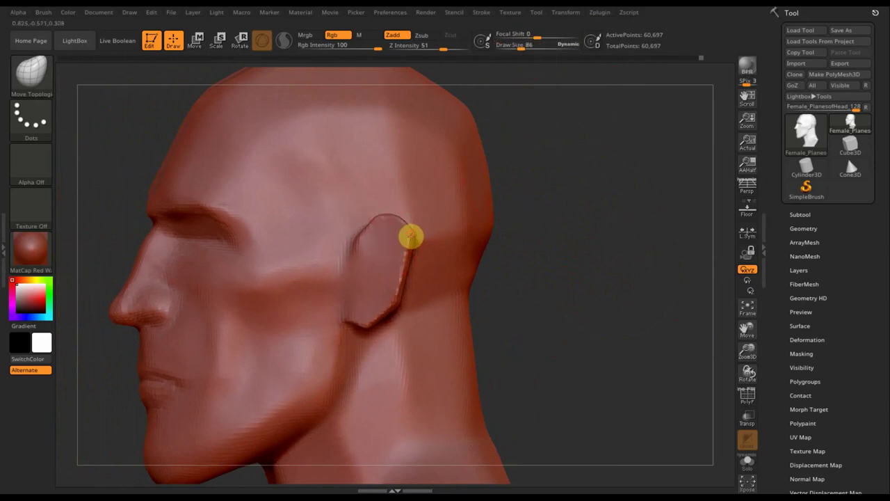
pyautogui.moveTo(407, 232)
pyautogui.keyDown('shift'); pyautogui.mouseDown()
pyautogui.moveTo(400, 287)
pyautogui.moveTo(362, 316)
pyautogui.mouseUp(); pyautogui.keyUp('shift')
pyautogui.moveTo(441, 258)
pyautogui.mouseDown()
pyautogui.moveTo(547, 221)
pyautogui.moveTo(528, 126)
pyautogui.mouseUp()
pyautogui.moveTo(520, 50); pyautogui.dragTo(512, 49)
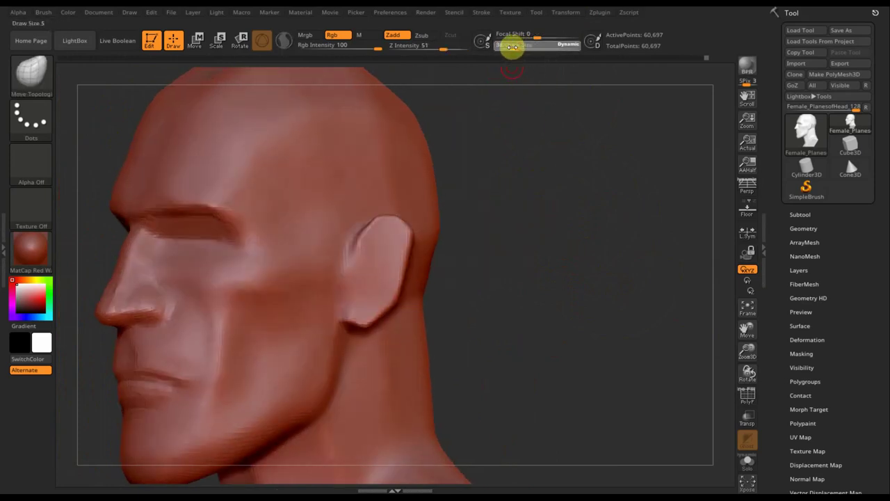
pyautogui.click(31, 76)
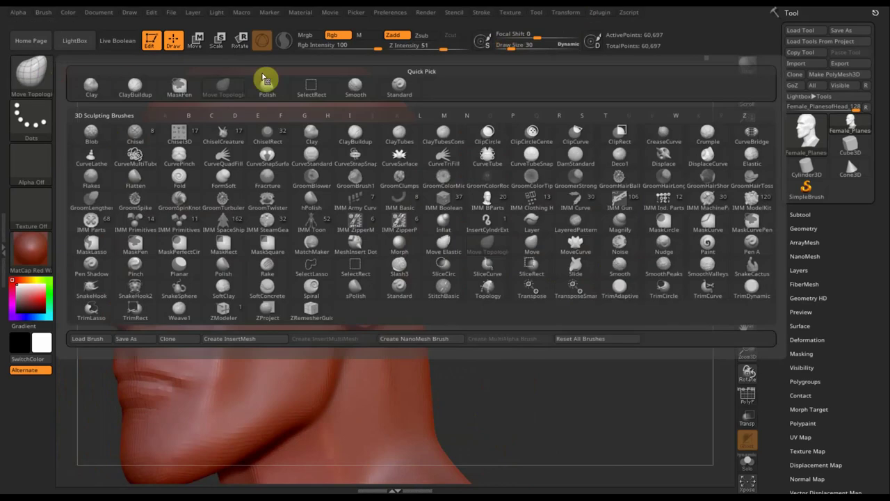
# - Select the Standard brush at draw size 5 and Z intensity about 14
pyautogui.click(391, 89)
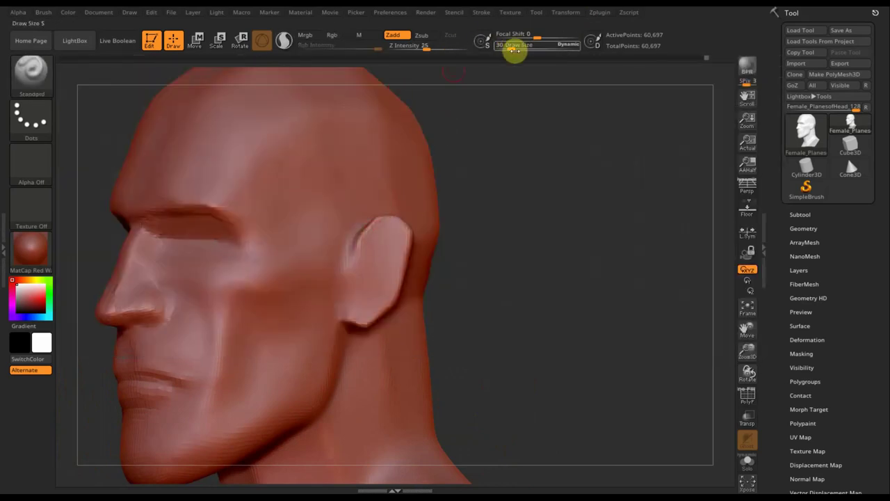
pyautogui.moveTo(512, 48); pyautogui.dragTo(518, 50)
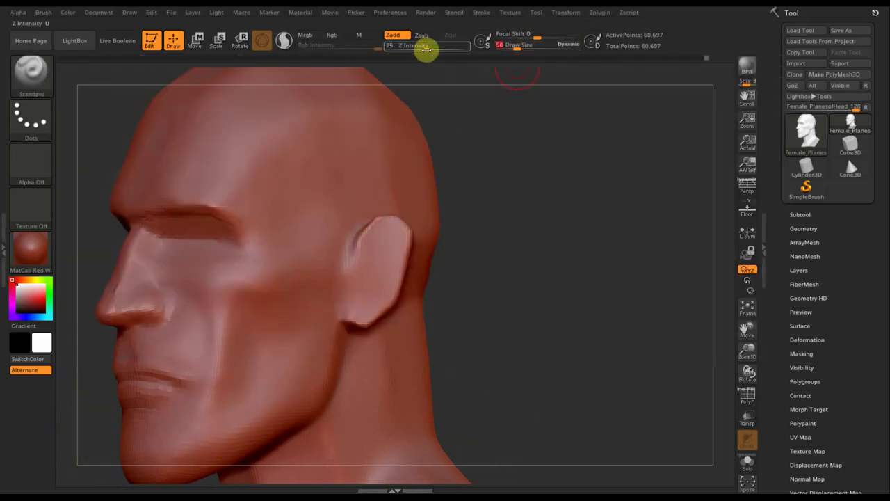
pyautogui.moveTo(424, 47); pyautogui.dragTo(417, 48)
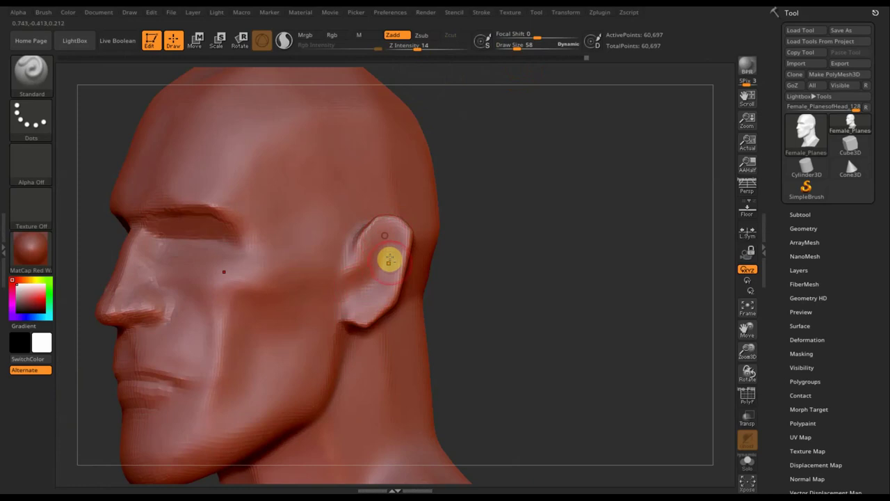
# - Carve the ear's inner folds and rim, checking from front, three-quarter, side and rear views
pyautogui.moveTo(390, 259); pyautogui.dragTo(372, 283)
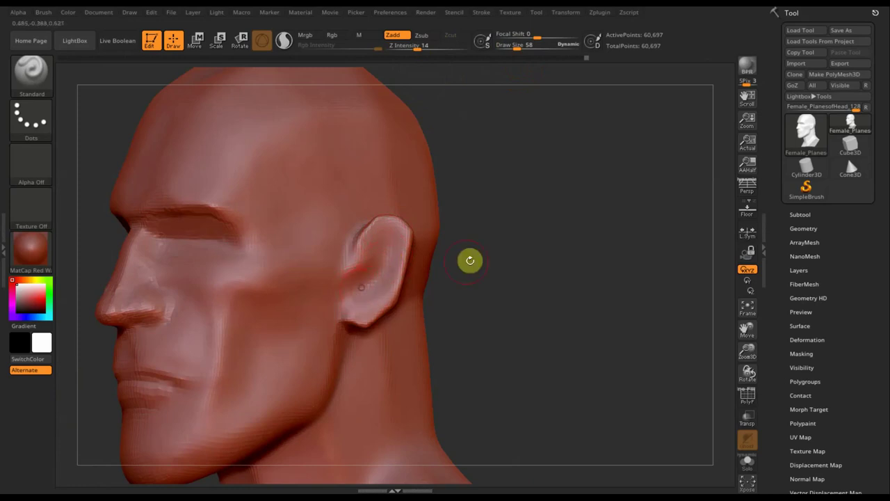
pyautogui.moveTo(468, 258)
pyautogui.mouseDown()
pyautogui.moveTo(536, 251)
pyautogui.moveTo(496, 256)
pyautogui.moveTo(532, 233)
pyautogui.mouseUp()
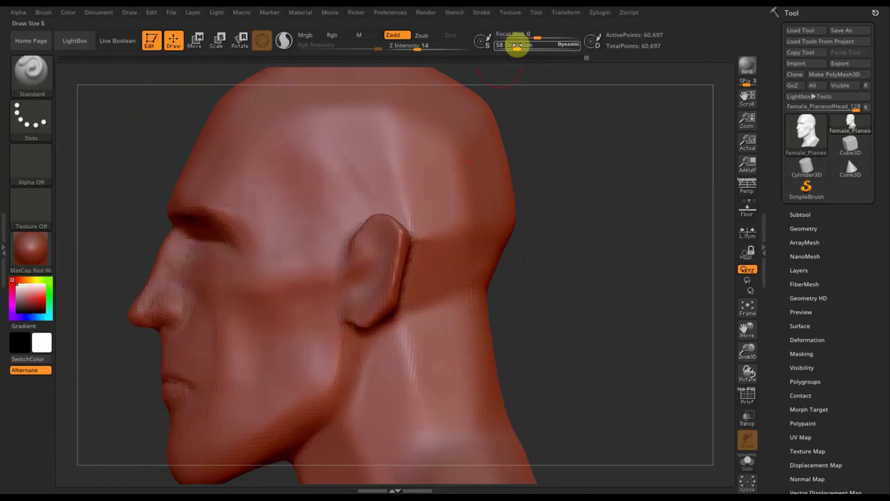
pyautogui.moveTo(546, 174)
pyautogui.mouseDown()
pyautogui.moveTo(566, 171)
pyautogui.moveTo(555, 177)
pyautogui.mouseUp()
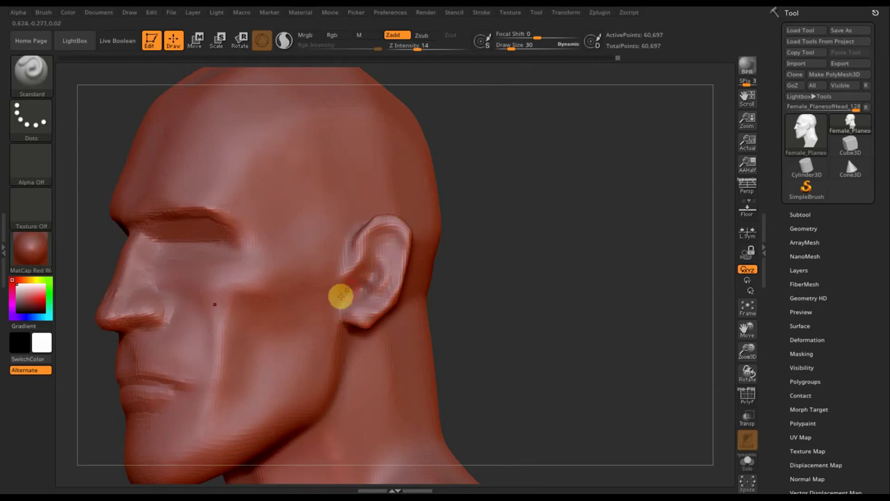
pyautogui.moveTo(508, 288); pyautogui.dragTo(495, 289)
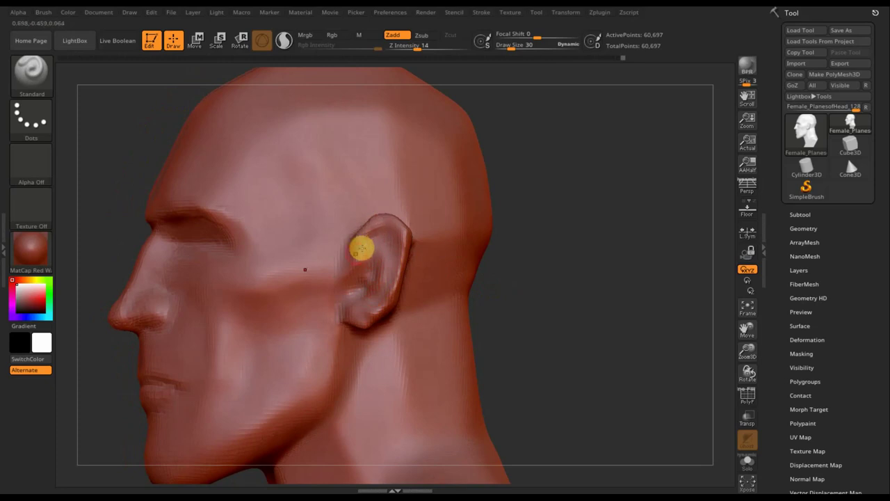
pyautogui.moveTo(579, 254); pyautogui.dragTo(531, 260)
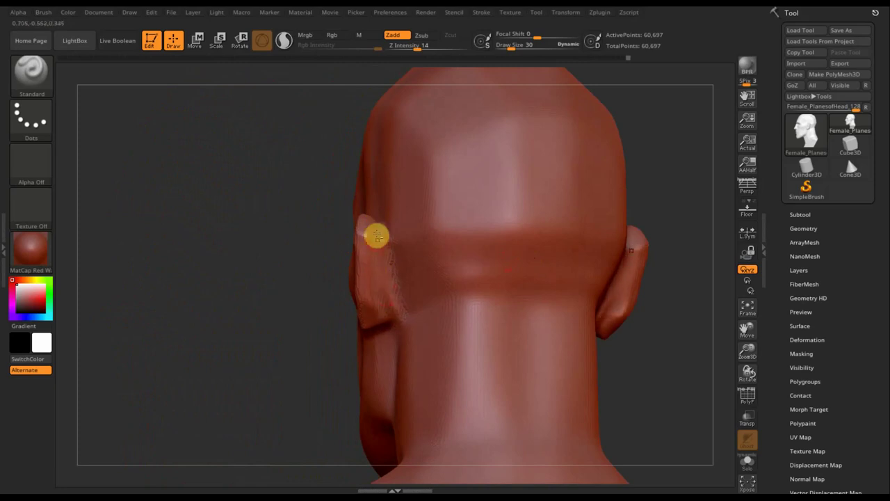
# - Smooth the striated ridges on the lower part of the ear
pyautogui.moveTo(383, 309)
pyautogui.mouseDown()
pyautogui.moveTo(375, 287)
pyautogui.moveTo(380, 313)
pyautogui.mouseUp()
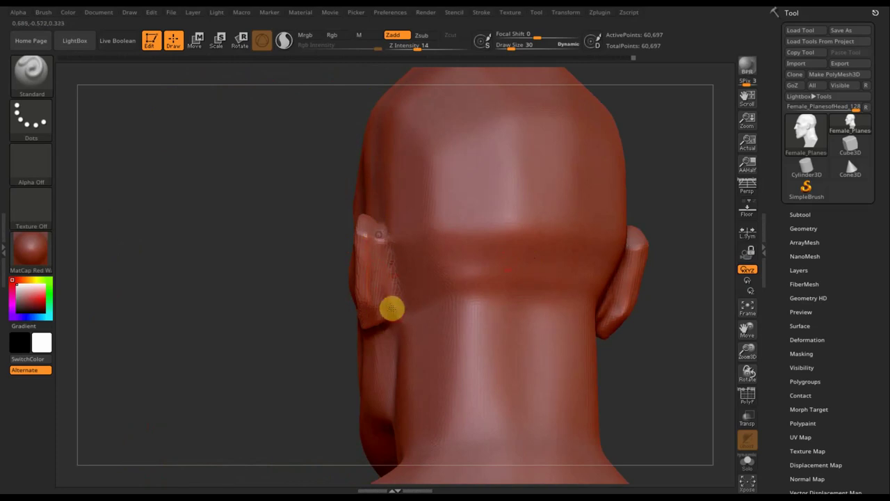
pyautogui.moveTo(392, 294); pyautogui.dragTo(389, 257)
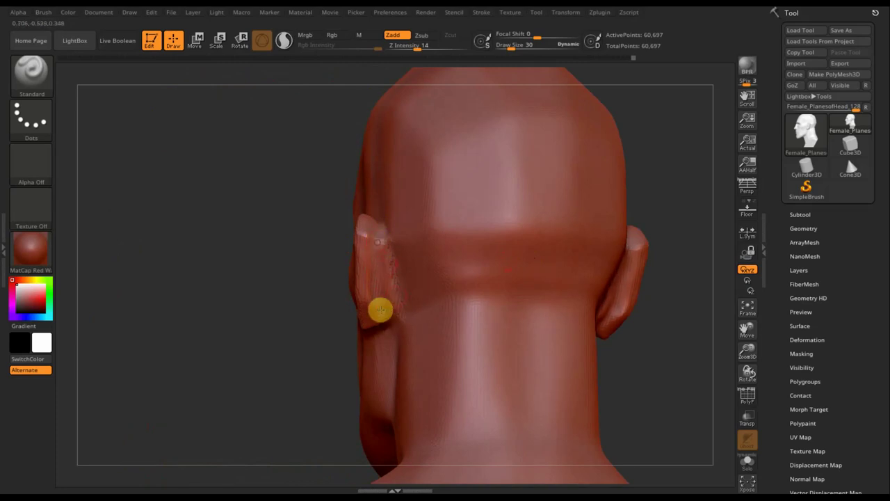
pyautogui.keyDown('shift'); pyautogui.moveTo(387, 310); pyautogui.dragTo(390, 269); pyautogui.keyUp('shift')
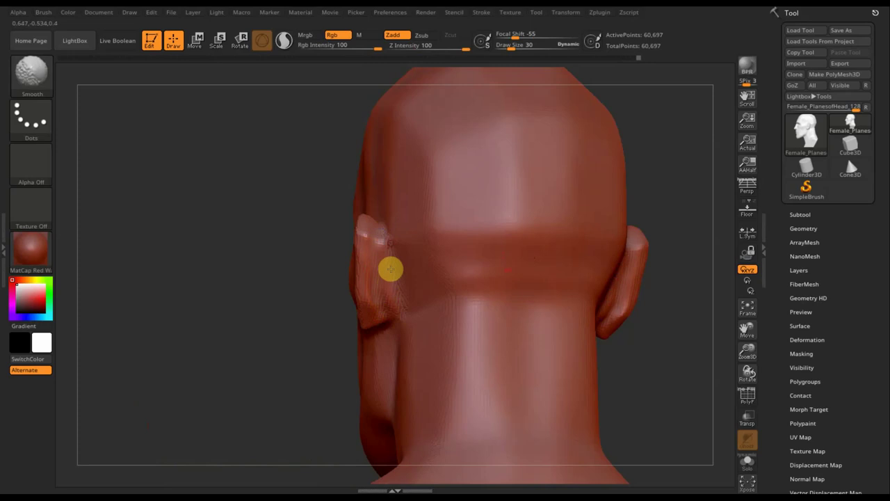
pyautogui.keyDown('shift'); pyautogui.moveTo(375, 234); pyautogui.dragTo(378, 225); pyautogui.keyUp('shift')
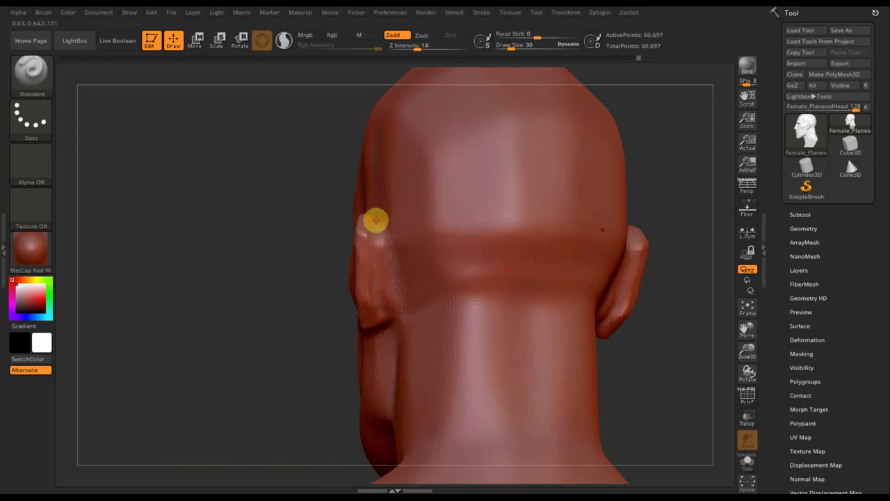
# - Smooth down the ear's length from a back view, then enlarge the Smooth brush for broader passes
pyautogui.moveTo(258, 225); pyautogui.dragTo(260, 267)
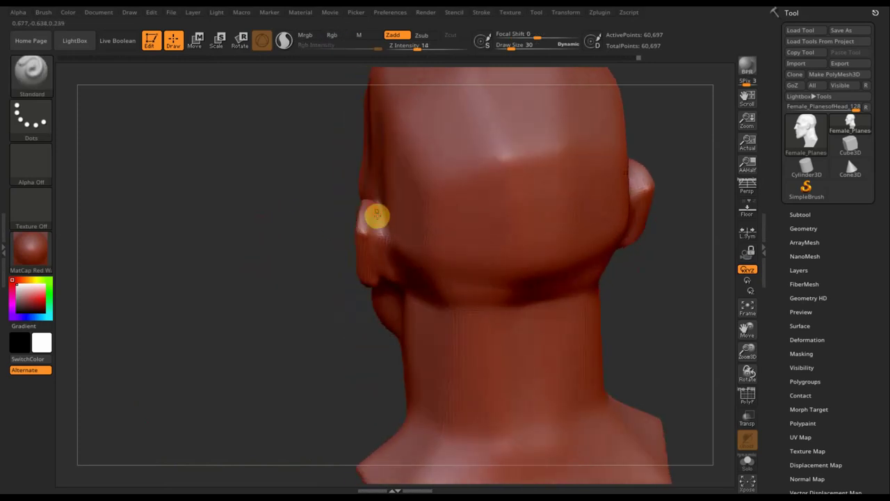
pyautogui.keyDown('shift'); pyautogui.moveTo(376, 216); pyautogui.dragTo(376, 241); pyautogui.keyUp('shift')
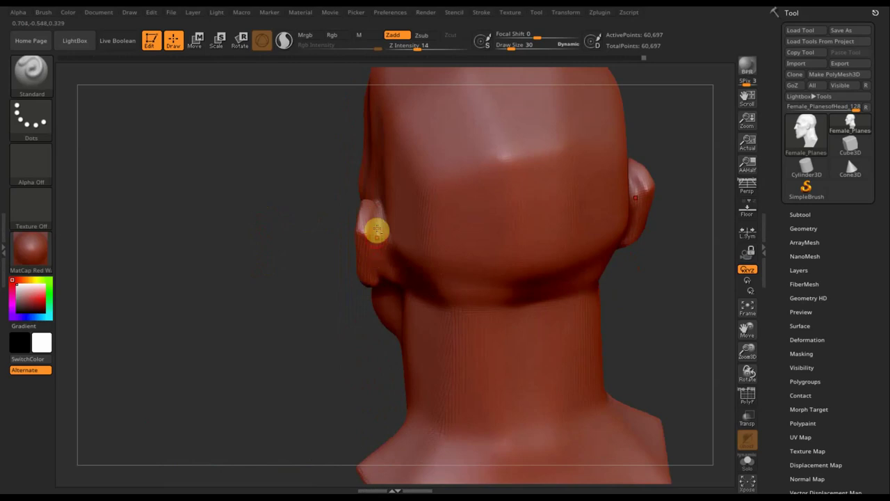
pyautogui.moveTo(282, 254); pyautogui.dragTo(281, 212)
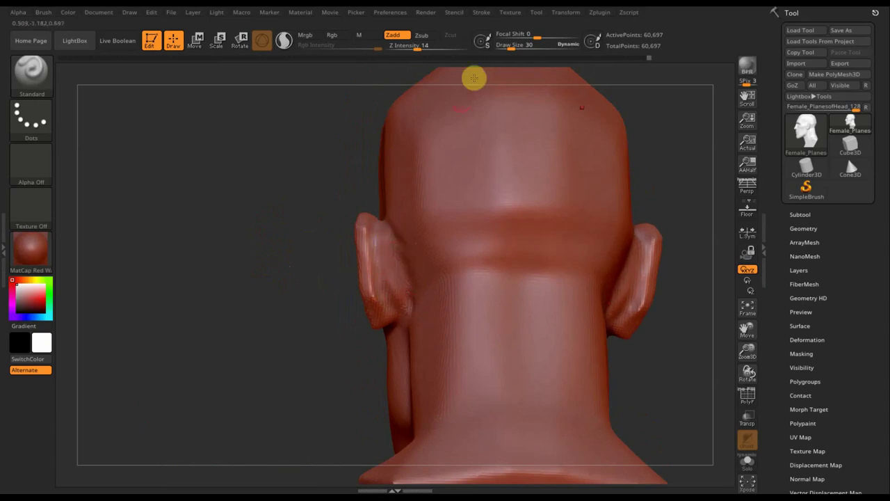
pyautogui.moveTo(509, 46); pyautogui.dragTo(515, 47)
pyautogui.press('shift')
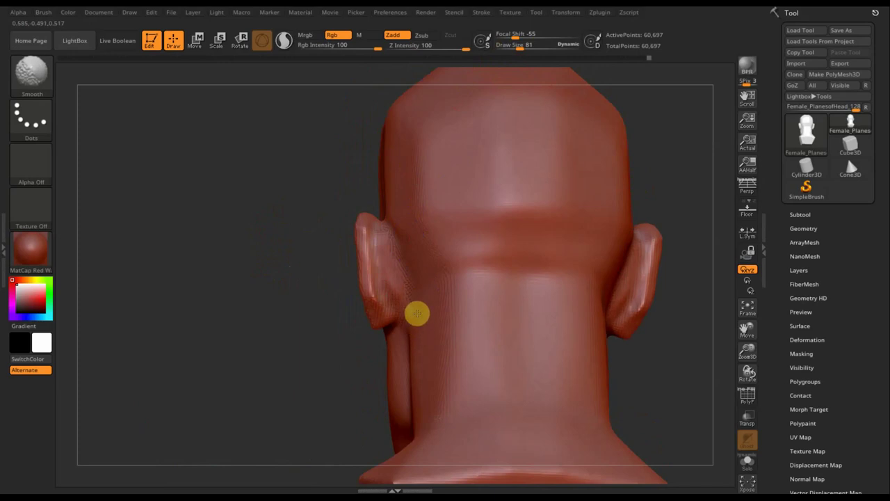
pyautogui.moveTo(198, 326)
pyautogui.mouseDown()
pyautogui.moveTo(227, 308)
pyautogui.moveTo(355, 311)
pyautogui.mouseUp()
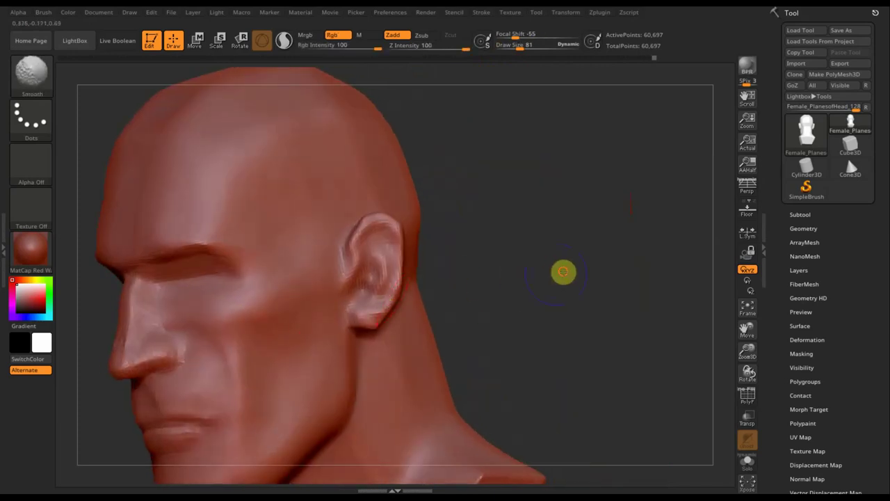
pyautogui.moveTo(562, 271); pyautogui.dragTo(571, 284)
pyautogui.moveTo(523, 306)
pyautogui.keyDown('alt'); pyautogui.mouseDown()
pyautogui.moveTo(503, 185)
pyautogui.moveTo(492, 267)
pyautogui.moveTo(485, 258)
pyautogui.mouseUp(); pyautogui.keyUp('alt')
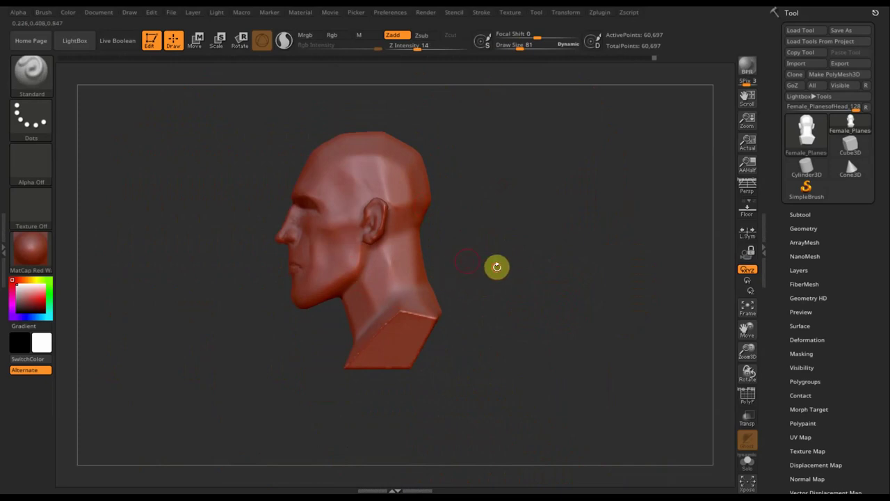
pyautogui.moveTo(497, 264)
pyautogui.keyDown('shift'); pyautogui.mouseDown()
pyautogui.moveTo(532, 278)
pyautogui.moveTo(478, 290)
pyautogui.moveTo(520, 285)
pyautogui.mouseUp(); pyautogui.keyUp('shift')
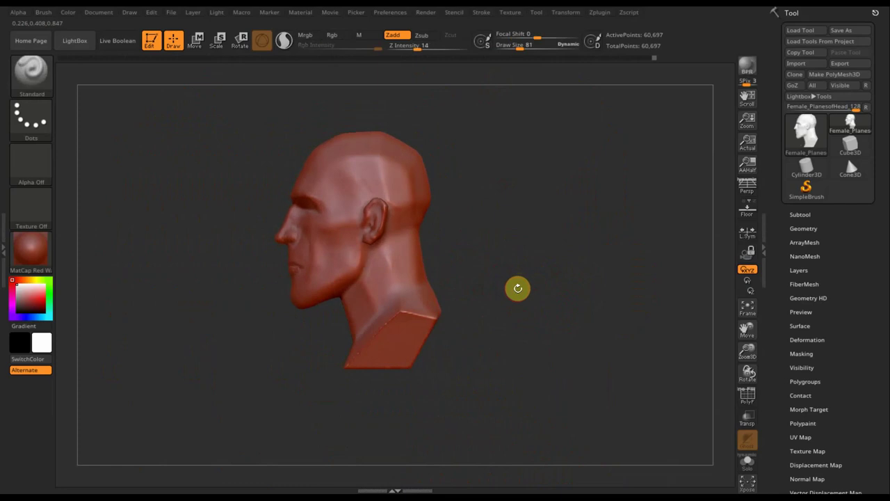
pyautogui.moveTo(514, 279)
pyautogui.keyDown('alt'); pyautogui.mouseDown()
pyautogui.moveTo(528, 308)
pyautogui.moveTo(522, 318)
pyautogui.moveTo(532, 288)
pyautogui.moveTo(563, 282)
pyautogui.moveTo(550, 278)
pyautogui.moveTo(646, 285)
pyautogui.moveTo(592, 287)
pyautogui.moveTo(590, 298)
pyautogui.moveTo(536, 279)
pyautogui.moveTo(523, 262)
pyautogui.moveTo(545, 320)
pyautogui.moveTo(534, 293)
pyautogui.mouseUp(); pyautogui.keyUp('alt')
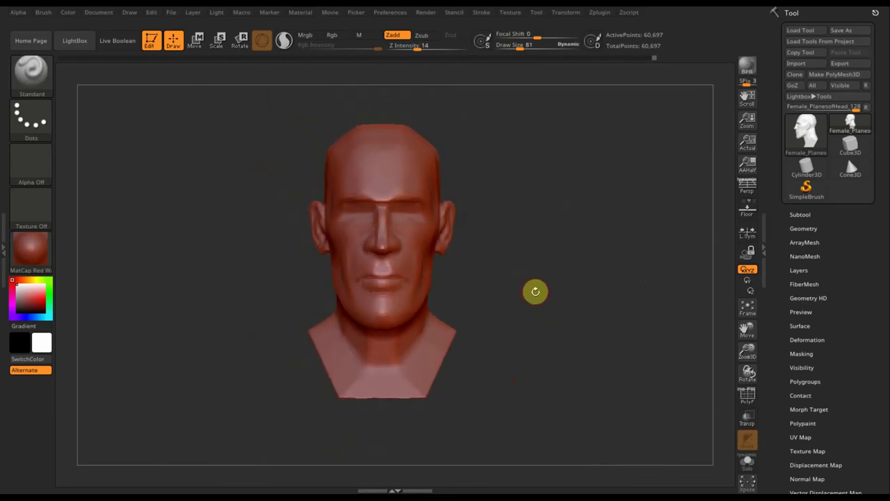
# - Press a small furrow into the upper forehead with the Standard brush, then bring up the brush list
pyautogui.click(537, 268)
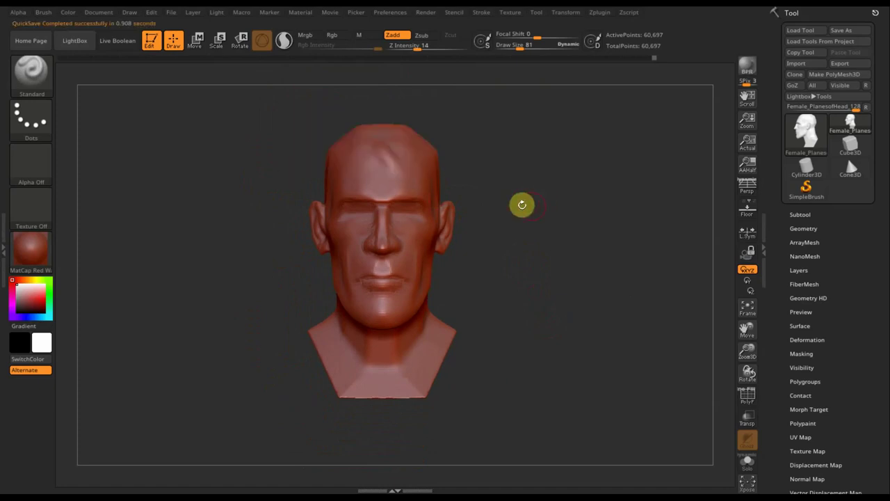
pyautogui.moveTo(546, 170); pyautogui.dragTo(422, 160)
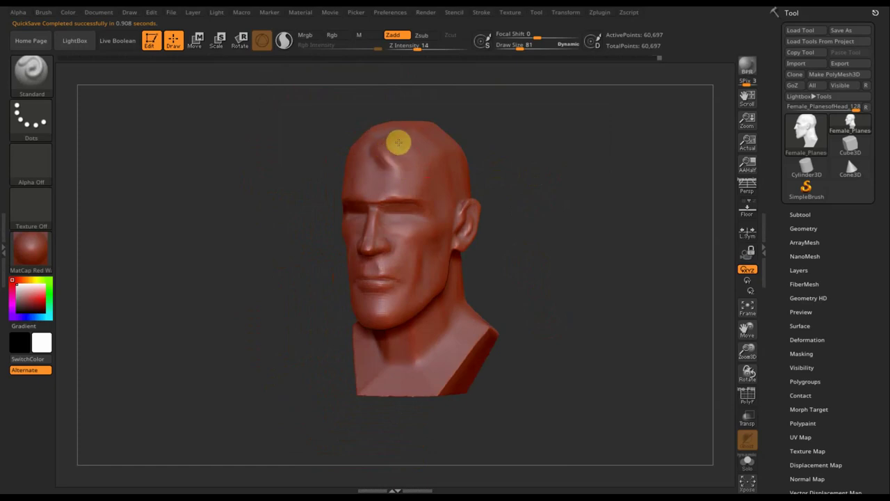
pyautogui.moveTo(385, 155); pyautogui.dragTo(408, 170)
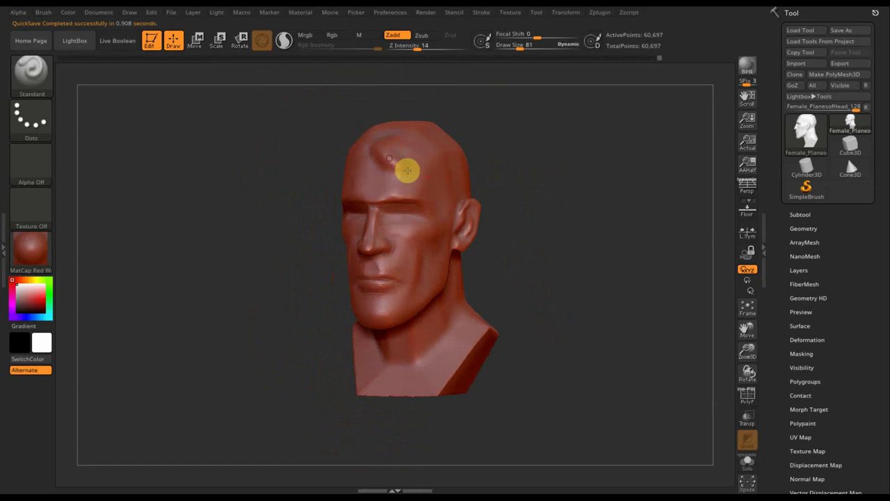
pyautogui.moveTo(591, 188)
pyautogui.mouseDown()
pyautogui.moveTo(608, 229)
pyautogui.moveTo(600, 243)
pyautogui.mouseUp()
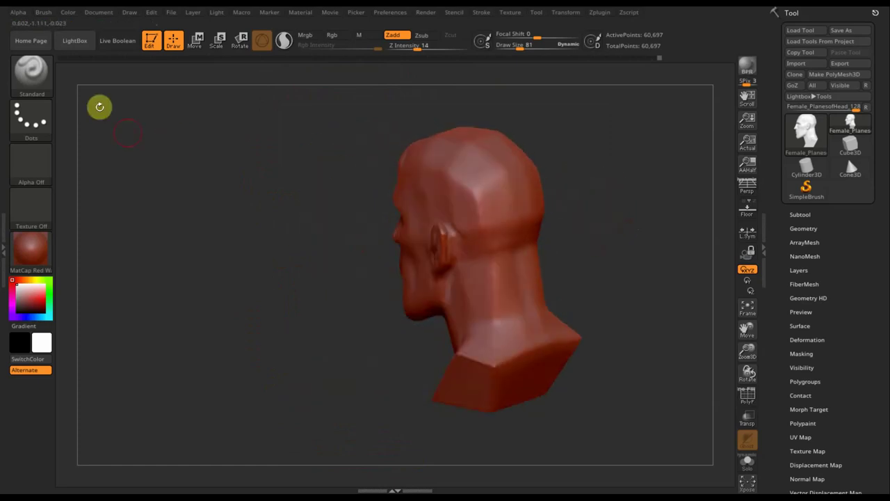
pyautogui.click(39, 82)
# - Polish the top of the head with the Polish brush at draw size about 201
pyautogui.click(267, 85)
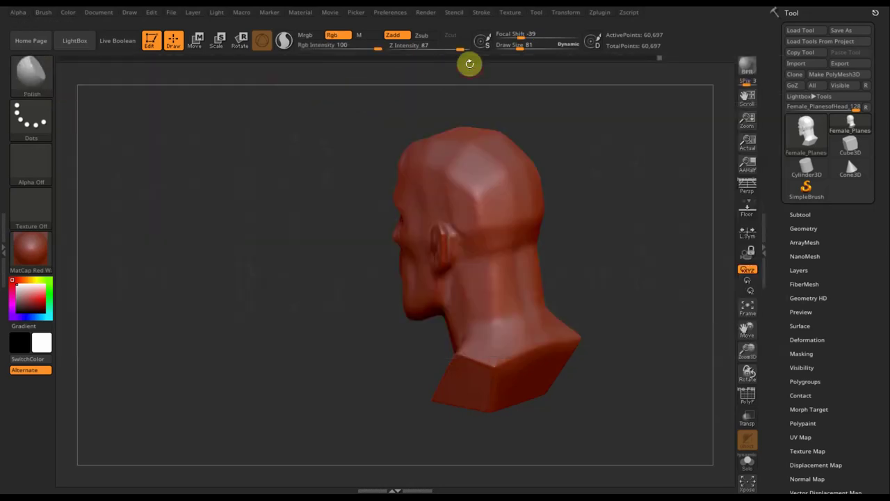
pyautogui.moveTo(519, 44); pyautogui.dragTo(532, 49)
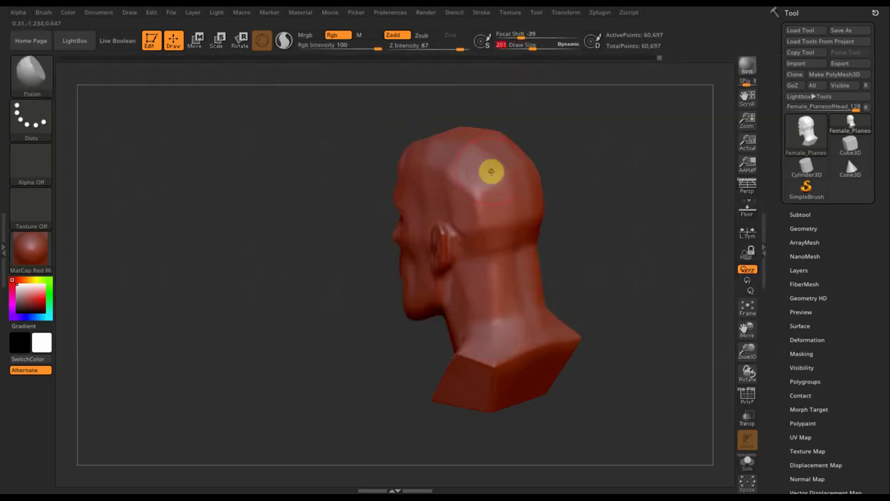
pyautogui.moveTo(502, 165)
pyautogui.mouseDown()
pyautogui.moveTo(479, 150)
pyautogui.moveTo(519, 159)
pyautogui.moveTo(493, 151)
pyautogui.moveTo(498, 167)
pyautogui.moveTo(481, 199)
pyautogui.moveTo(501, 244)
pyautogui.moveTo(441, 183)
pyautogui.moveTo(448, 189)
pyautogui.mouseUp()
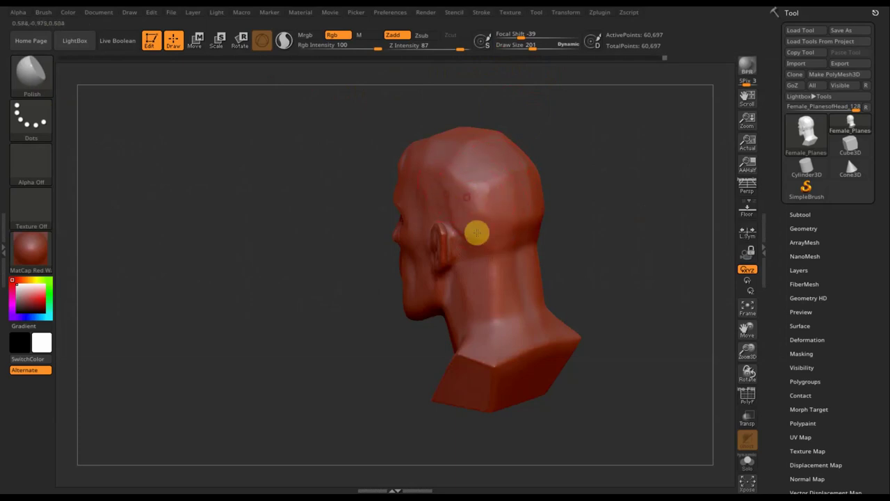
# - Polish the skull's sides and back while orbiting around the head
pyautogui.moveTo(589, 179)
pyautogui.keyDown('shift'); pyautogui.mouseDown()
pyautogui.moveTo(610, 169)
pyautogui.moveTo(602, 241)
pyautogui.moveTo(450, 143)
pyautogui.mouseUp(); pyautogui.keyUp('shift')
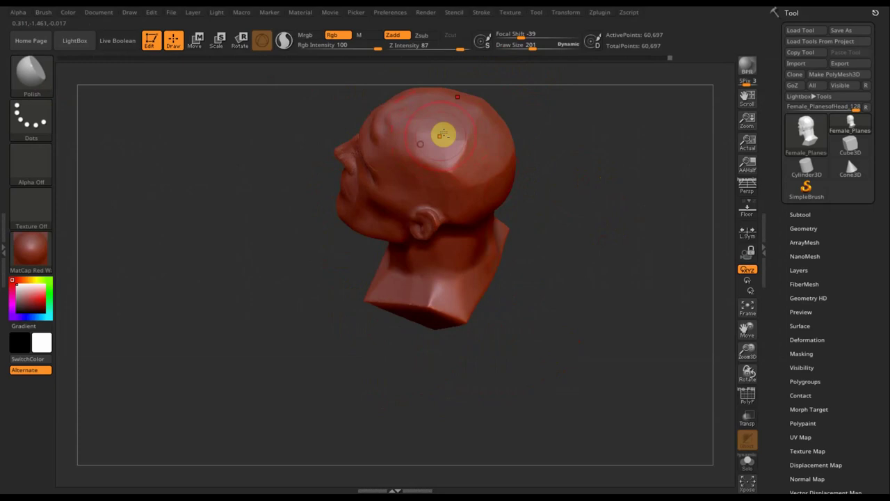
pyautogui.moveTo(600, 171); pyautogui.dragTo(582, 108)
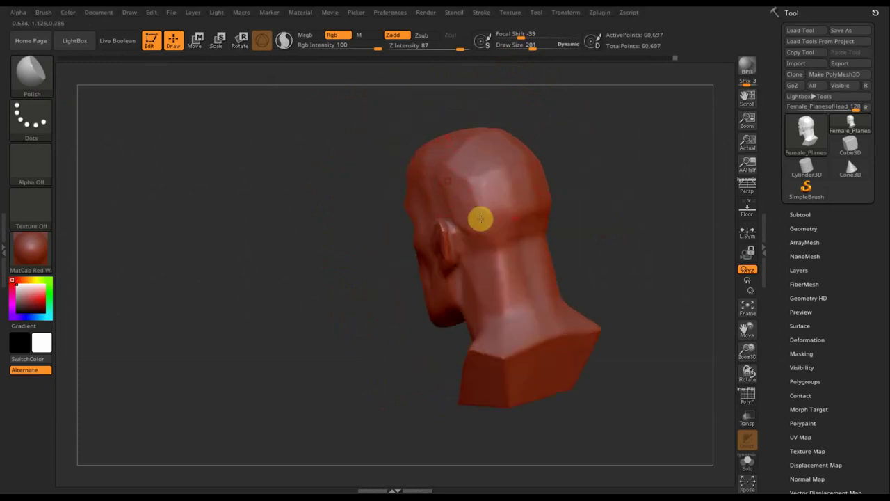
pyautogui.moveTo(602, 186)
pyautogui.mouseDown()
pyautogui.moveTo(578, 185)
pyautogui.moveTo(549, 240)
pyautogui.mouseUp()
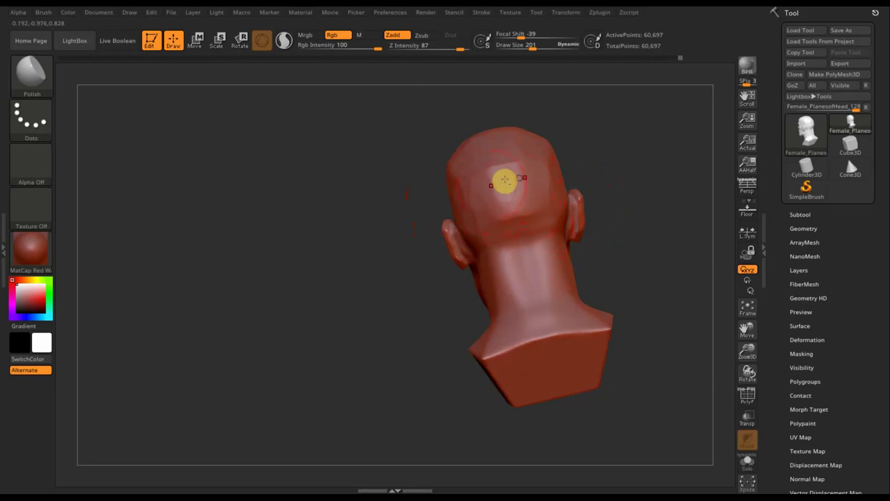
pyautogui.moveTo(647, 158)
pyautogui.mouseDown()
pyautogui.moveTo(580, 188)
pyautogui.moveTo(582, 153)
pyautogui.mouseUp()
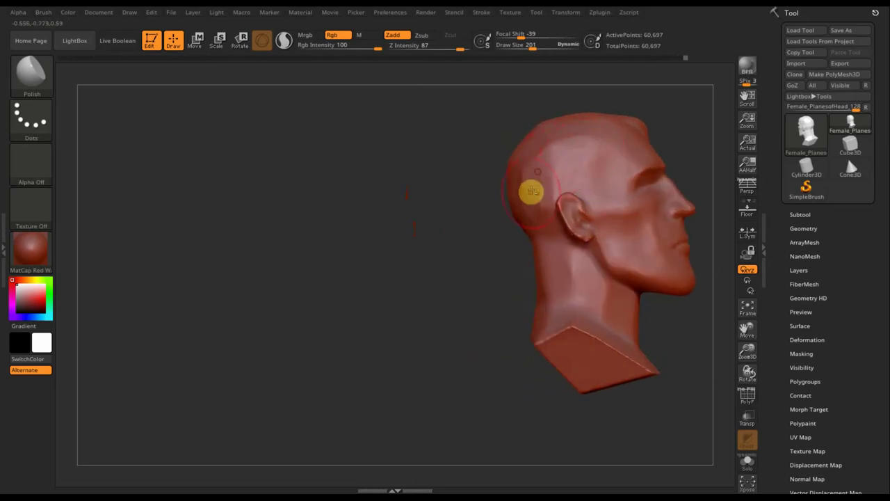
pyautogui.moveTo(519, 242); pyautogui.dragTo(533, 239)
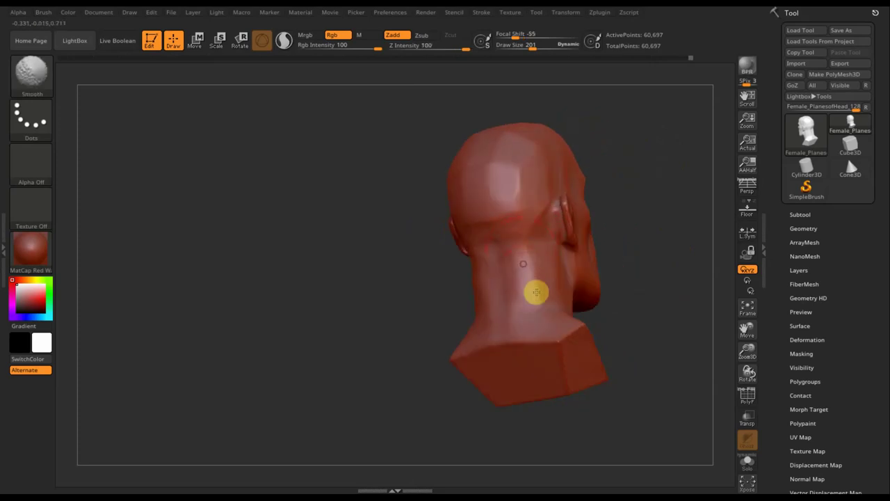
pyautogui.click(38, 79)
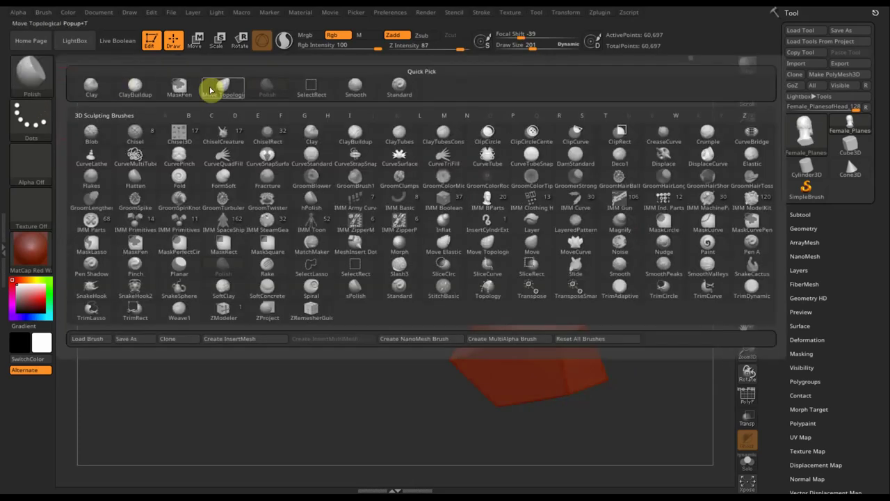
# - Select a smaller ClayBuildup brush and orbit the head to a right profile
pyautogui.click(144, 91)
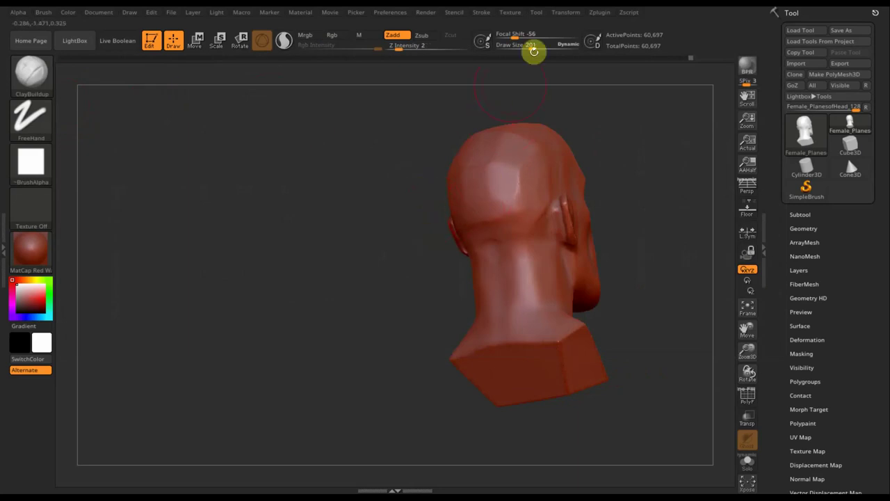
pyautogui.moveTo(532, 45); pyautogui.dragTo(524, 48)
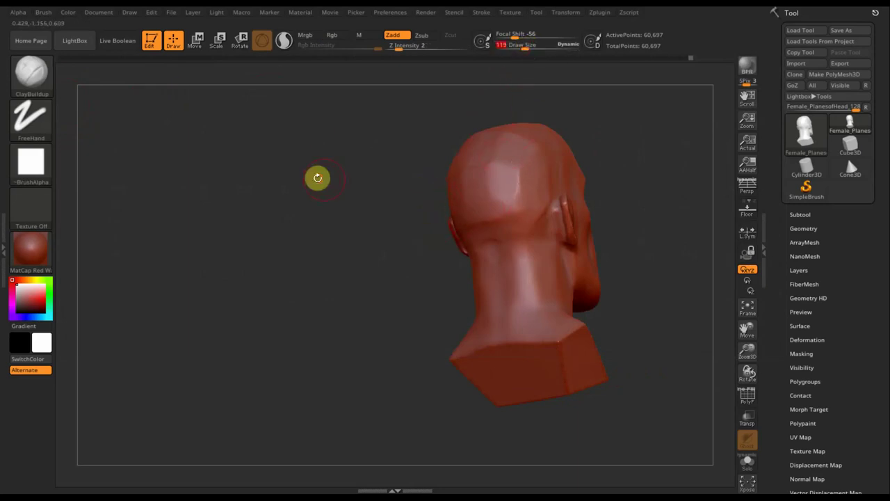
pyautogui.moveTo(316, 177); pyautogui.dragTo(285, 183)
pyautogui.moveTo(427, 148)
pyautogui.mouseDown()
pyautogui.moveTo(425, 164)
pyautogui.moveTo(443, 172)
pyautogui.moveTo(312, 163)
pyautogui.mouseUp()
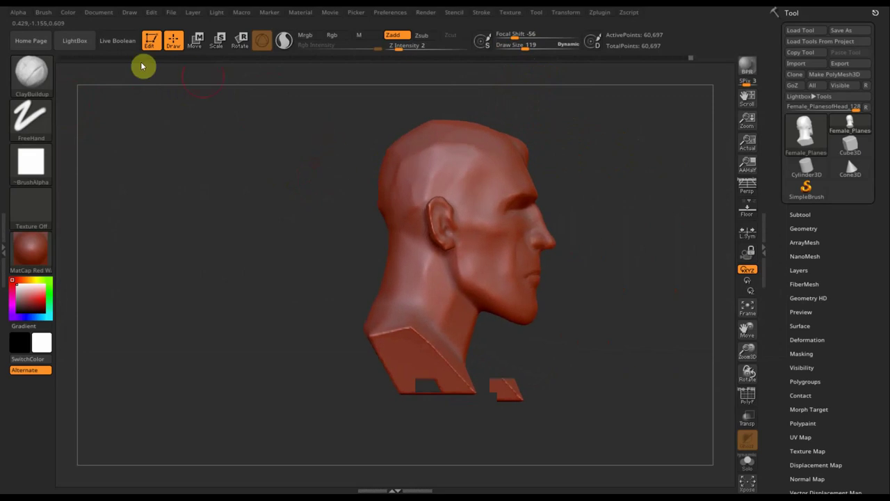
# - Switch to the Move Topological brush and enlarge it to draw size 229
pyautogui.click(32, 80)
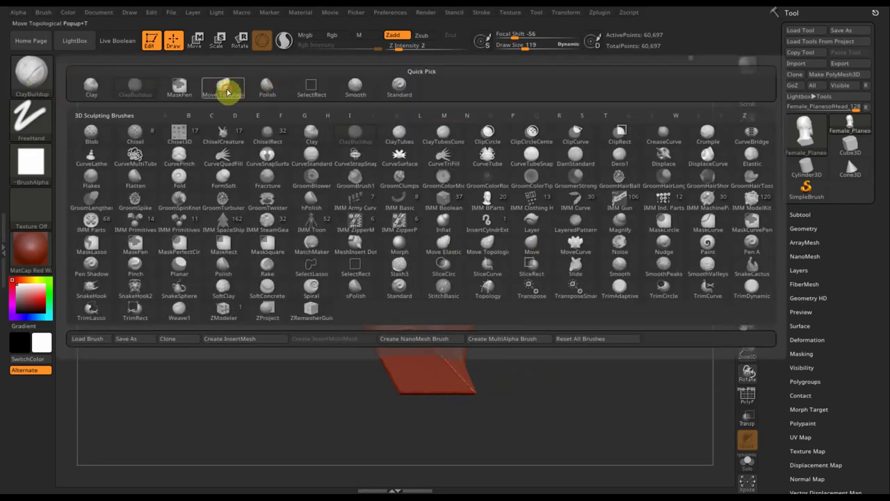
pyautogui.click(229, 89)
pyautogui.moveTo(527, 47); pyautogui.dragTo(537, 47)
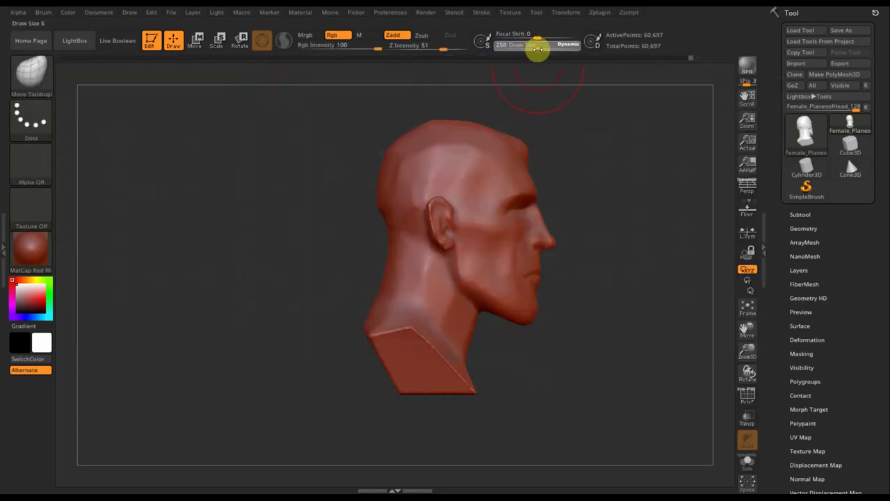
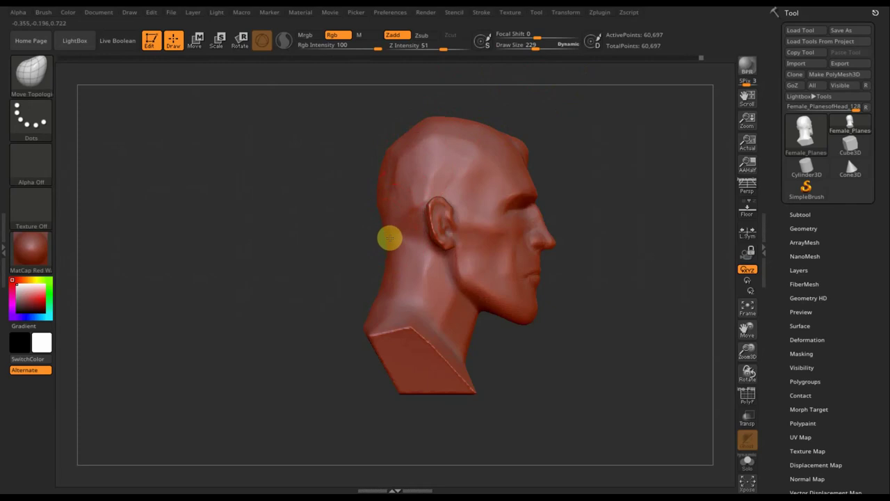
# - Orbit the head to inspect the skull from the back, side, front and top
pyautogui.moveTo(335, 239)
pyautogui.mouseDown()
pyautogui.moveTo(362, 231)
pyautogui.moveTo(274, 211)
pyautogui.mouseUp()
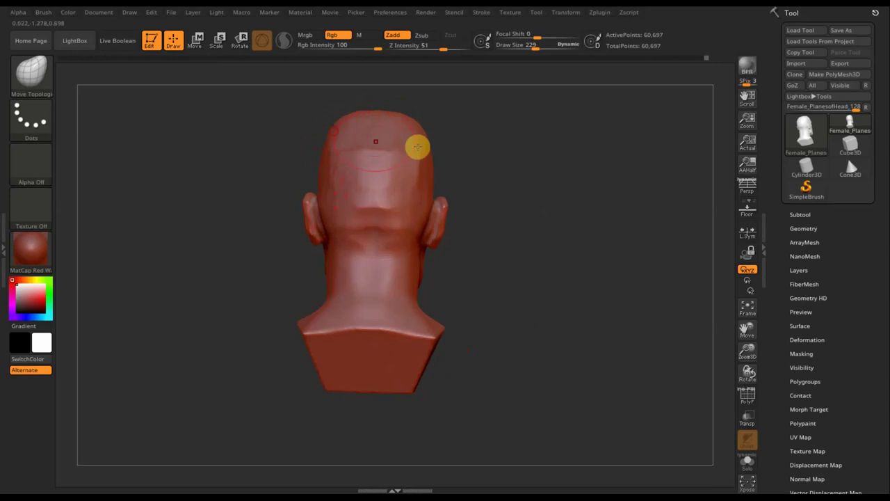
pyautogui.moveTo(417, 146)
pyautogui.mouseDown()
pyautogui.moveTo(478, 153)
pyautogui.moveTo(422, 153)
pyautogui.moveTo(441, 190)
pyautogui.moveTo(482, 218)
pyautogui.mouseUp()
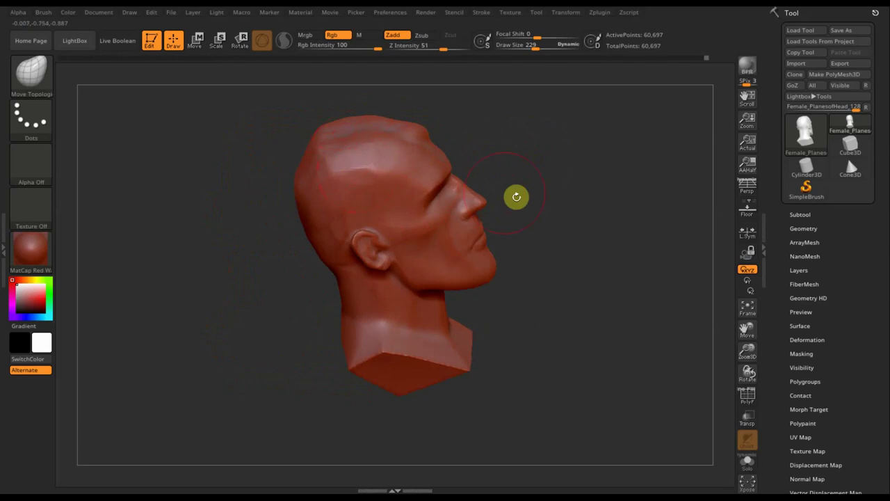
pyautogui.moveTo(577, 239)
pyautogui.mouseDown()
pyautogui.moveTo(527, 238)
pyautogui.moveTo(540, 313)
pyautogui.moveTo(564, 302)
pyautogui.mouseUp()
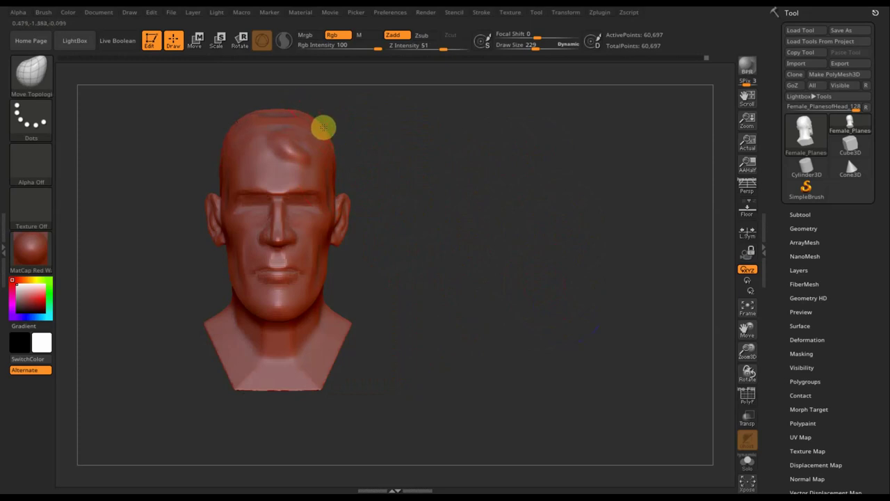
pyautogui.moveTo(323, 128)
pyautogui.mouseDown()
pyautogui.moveTo(394, 212)
pyautogui.moveTo(393, 262)
pyautogui.moveTo(57, 93)
pyautogui.mouseUp()
# - Polish the skull with the Polish brush, checking it from the back and left profile
pyautogui.click(40, 83)
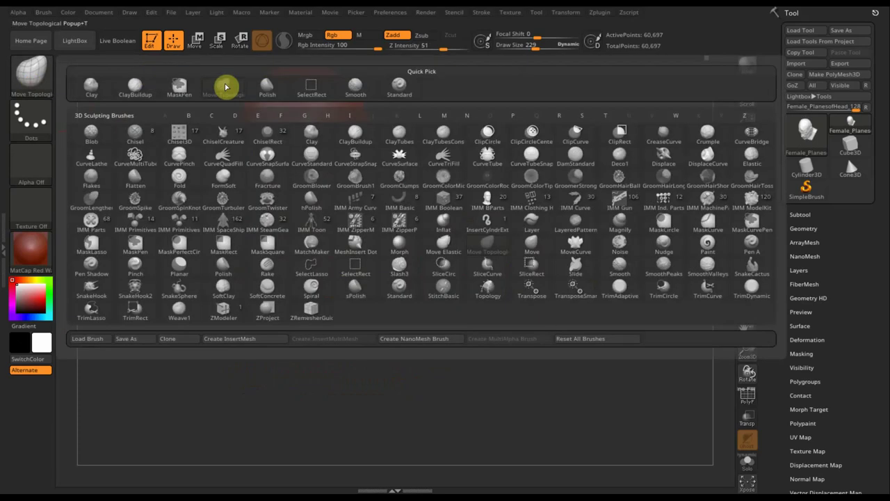
pyautogui.click(268, 87)
pyautogui.moveTo(490, 301); pyautogui.dragTo(313, 221)
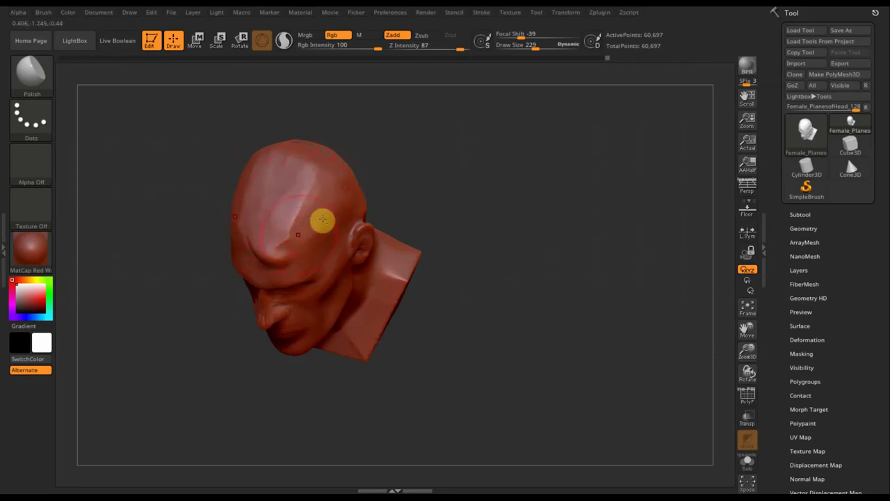
pyautogui.moveTo(417, 192)
pyautogui.mouseDown()
pyautogui.moveTo(434, 195)
pyautogui.moveTo(415, 185)
pyautogui.moveTo(362, 193)
pyautogui.moveTo(473, 241)
pyautogui.moveTo(437, 237)
pyautogui.mouseUp()
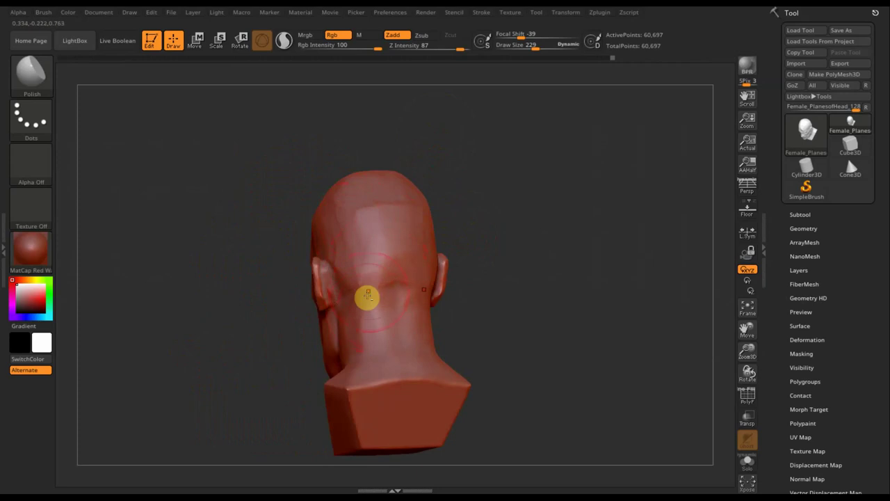
pyautogui.moveTo(536, 260)
pyautogui.keyDown('shift'); pyautogui.mouseDown()
pyautogui.moveTo(549, 262)
pyautogui.moveTo(537, 299)
pyautogui.mouseUp(); pyautogui.keyUp('shift')
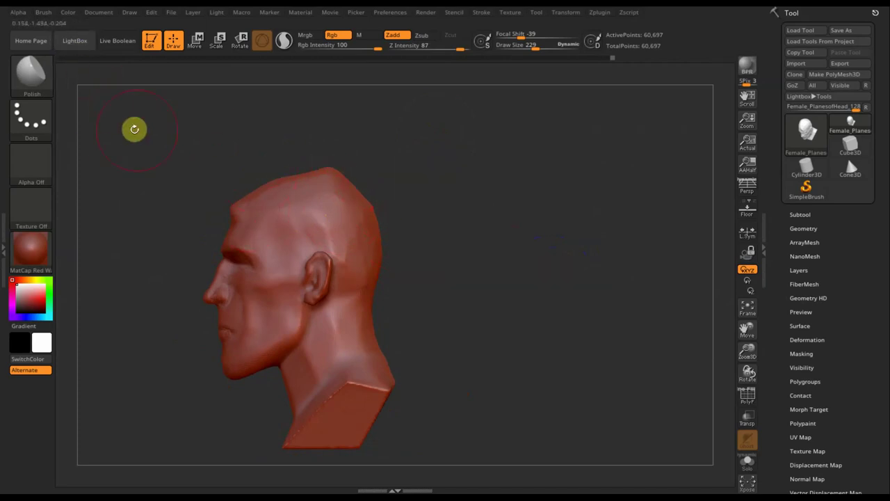
# - Use ClayBuildup to sculpt a crease across the side of the skull, then soften it
pyautogui.click(30, 72)
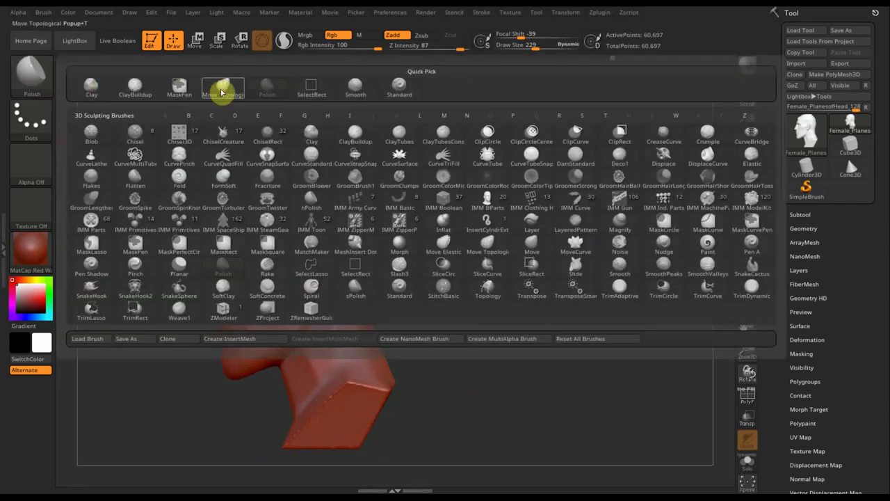
pyautogui.click(146, 87)
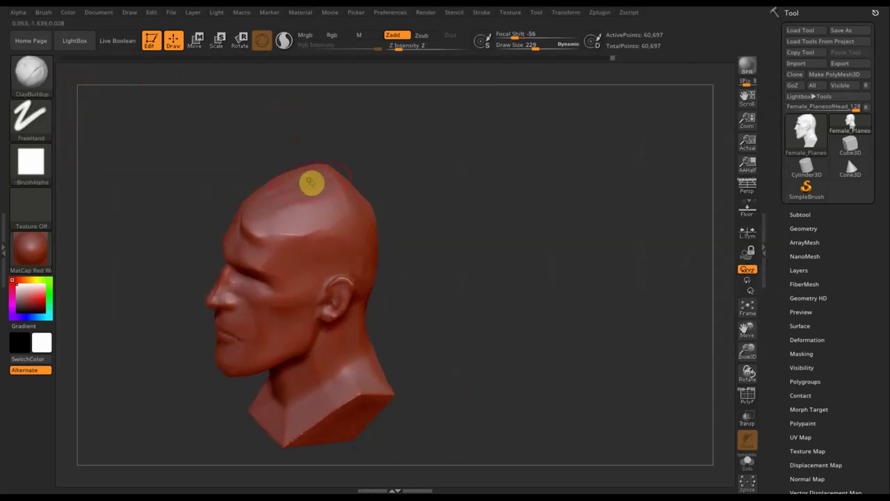
pyautogui.keyDown('shift'); pyautogui.moveTo(312, 183); pyautogui.dragTo(327, 179); pyautogui.keyUp('shift')
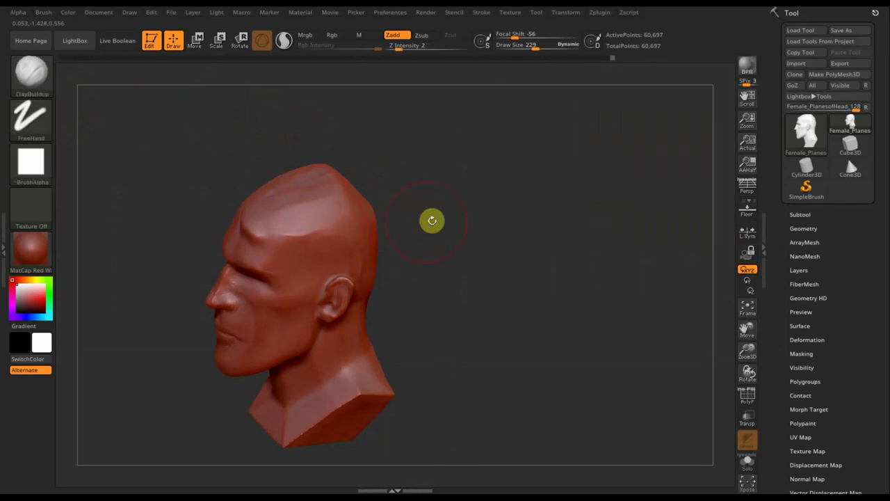
pyautogui.moveTo(289, 133)
pyautogui.mouseDown()
pyautogui.moveTo(431, 192)
pyautogui.moveTo(433, 244)
pyautogui.moveTo(460, 228)
pyautogui.moveTo(449, 185)
pyautogui.mouseUp()
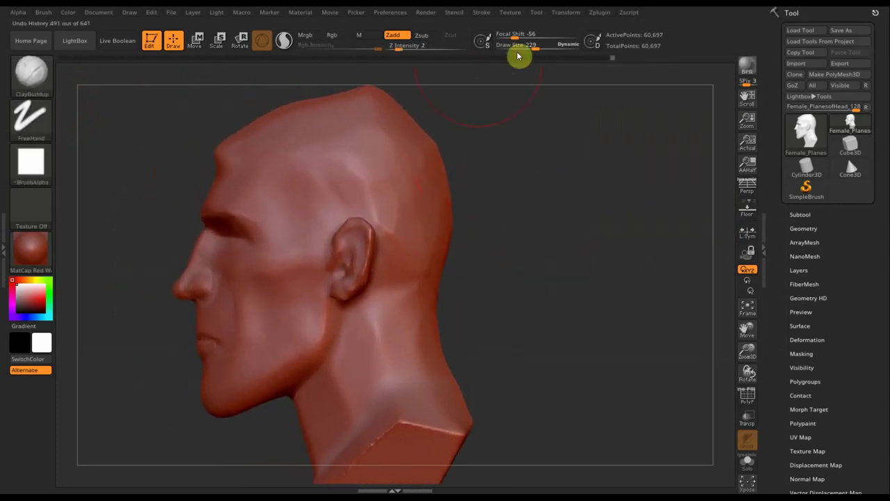
pyautogui.moveTo(534, 46); pyautogui.dragTo(519, 50)
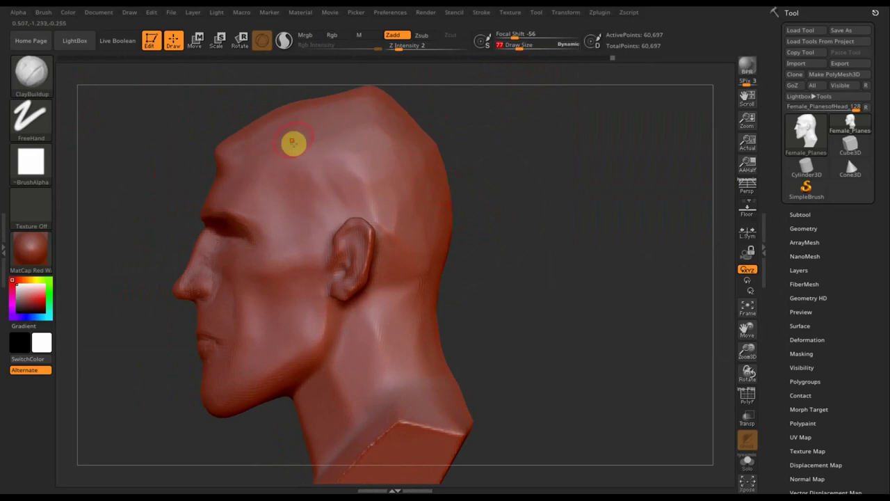
pyautogui.moveTo(294, 144); pyautogui.dragTo(371, 173)
pyautogui.moveTo(518, 48); pyautogui.dragTo(527, 48)
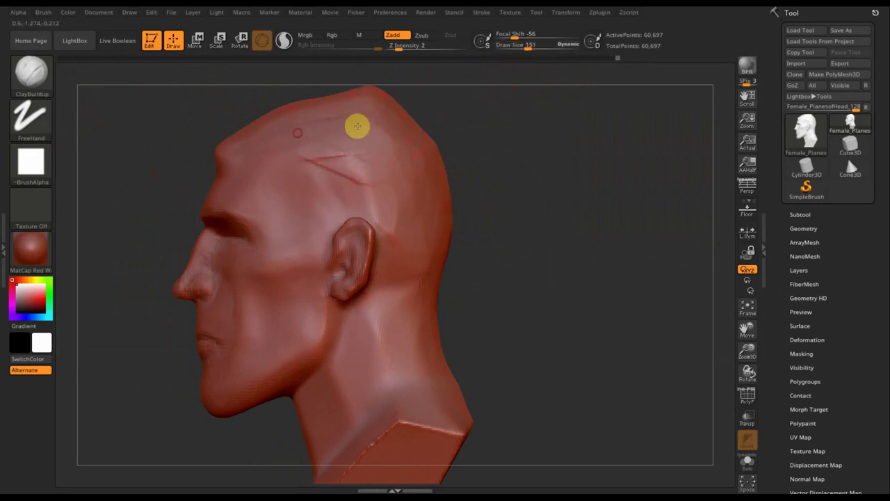
pyautogui.moveTo(329, 121)
pyautogui.keyDown('shift'); pyautogui.mouseDown()
pyautogui.moveTo(312, 143)
pyautogui.moveTo(337, 156)
pyautogui.mouseUp(); pyautogui.keyUp('shift')
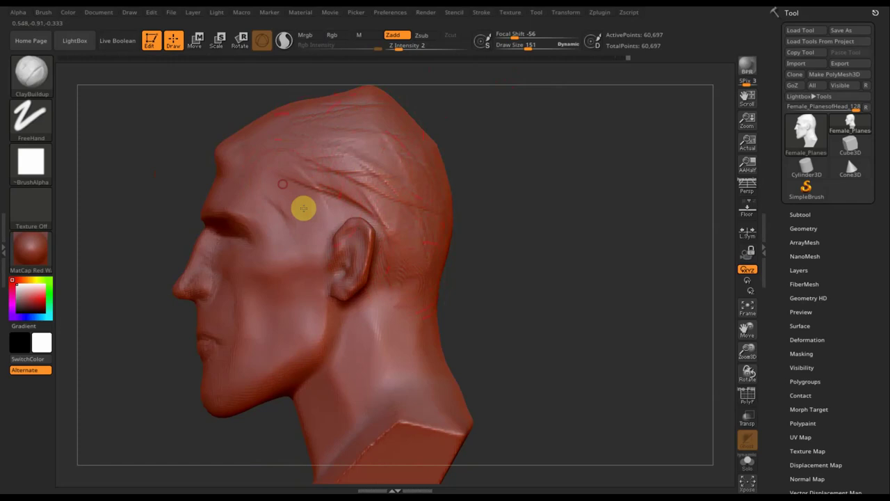
# - Build up clay on the temple and nape, smoothing the temple wrinkles and the crown
pyautogui.moveTo(294, 186); pyautogui.dragTo(313, 216)
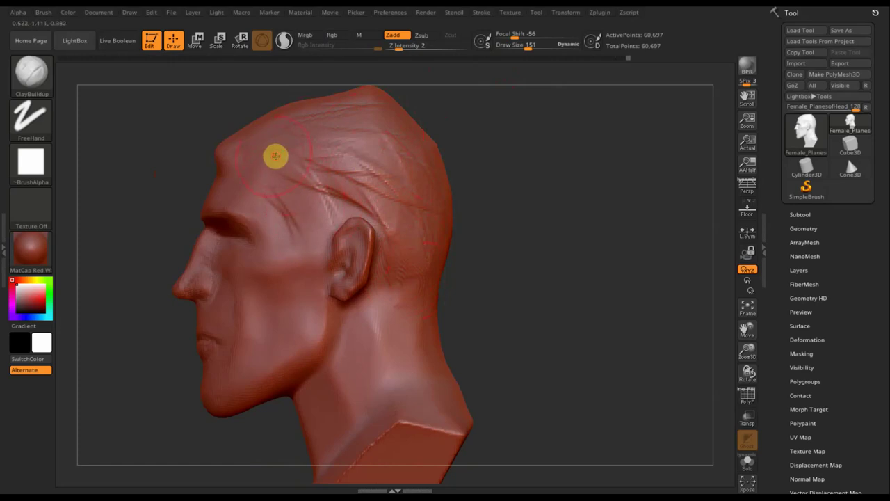
pyautogui.press('shift')
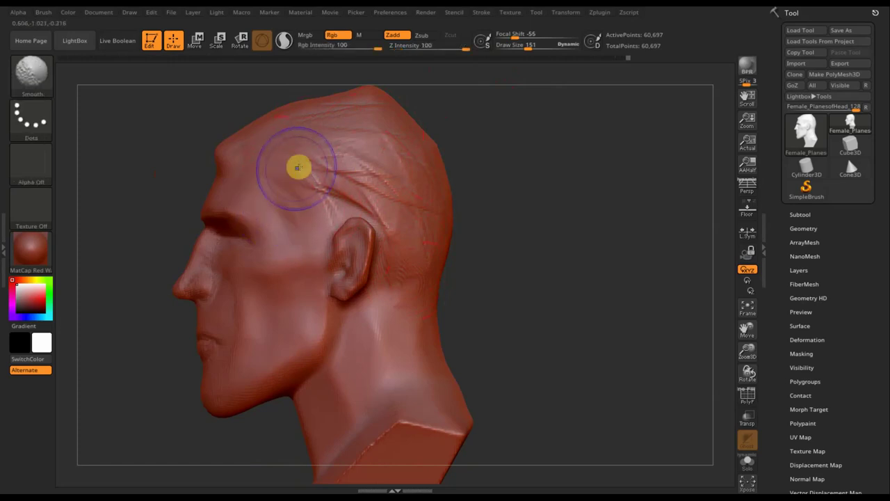
pyautogui.keyDown('shift'); pyautogui.moveTo(297, 167); pyautogui.dragTo(406, 189); pyautogui.keyUp('shift')
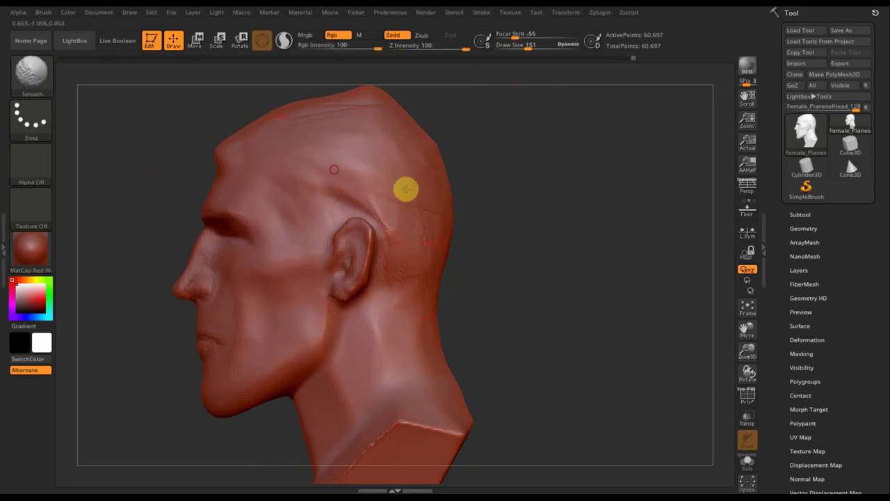
pyautogui.moveTo(533, 218); pyautogui.dragTo(447, 192)
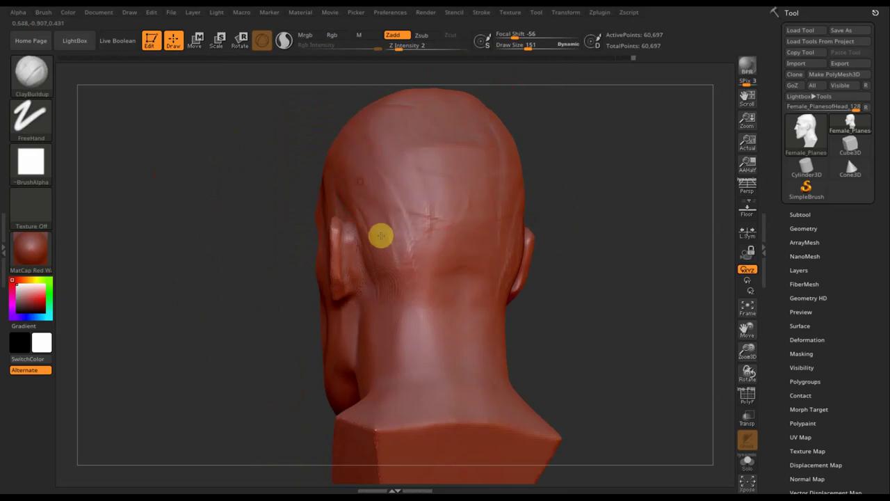
pyautogui.moveTo(375, 285)
pyautogui.mouseDown()
pyautogui.moveTo(433, 269)
pyautogui.moveTo(401, 264)
pyautogui.moveTo(399, 238)
pyautogui.mouseUp()
pyautogui.moveTo(383, 151)
pyautogui.keyDown('shift'); pyautogui.mouseDown()
pyautogui.moveTo(421, 218)
pyautogui.moveTo(455, 175)
pyautogui.moveTo(457, 144)
pyautogui.mouseUp(); pyautogui.keyUp('shift')
pyautogui.moveTo(616, 183)
pyautogui.mouseDown()
pyautogui.moveTo(590, 206)
pyautogui.moveTo(622, 236)
pyautogui.moveTo(655, 197)
pyautogui.moveTo(693, 195)
pyautogui.moveTo(592, 278)
pyautogui.moveTo(544, 332)
pyautogui.moveTo(478, 329)
pyautogui.mouseUp()
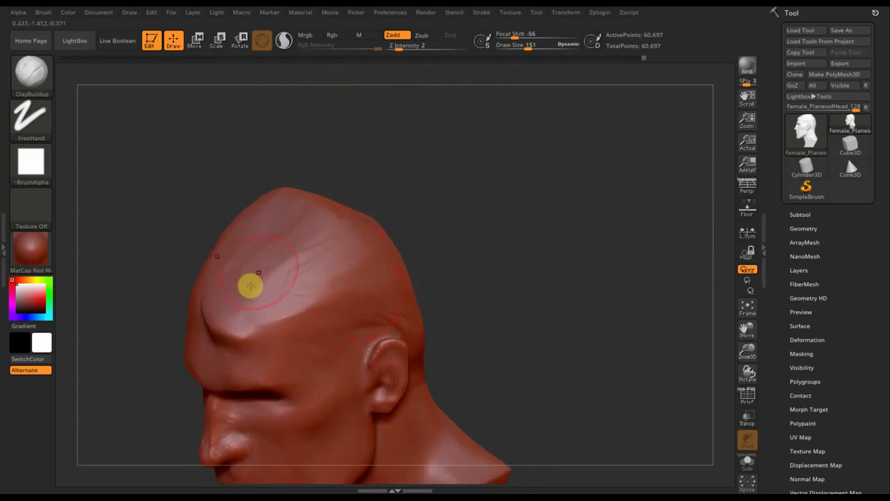
# - Sculpt ridges across the forehead and build up the crown with clay
pyautogui.moveTo(273, 229)
pyautogui.mouseDown()
pyautogui.moveTo(243, 274)
pyautogui.moveTo(313, 229)
pyautogui.moveTo(287, 263)
pyautogui.mouseUp()
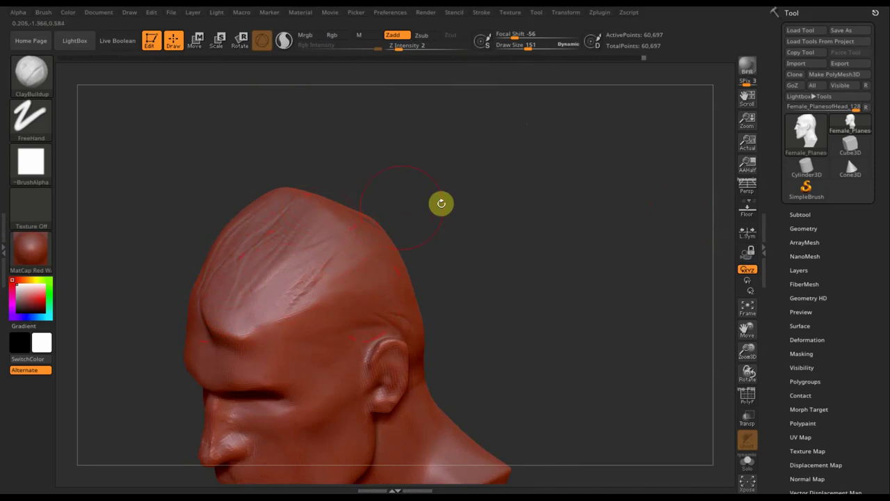
pyautogui.moveTo(441, 202)
pyautogui.mouseDown()
pyautogui.moveTo(408, 183)
pyautogui.moveTo(400, 195)
pyautogui.mouseUp()
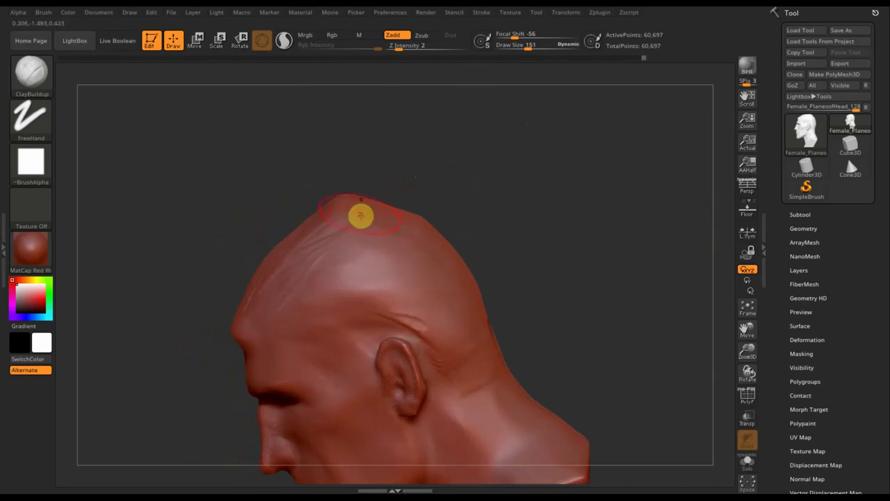
pyautogui.moveTo(360, 215)
pyautogui.mouseDown()
pyautogui.moveTo(431, 248)
pyautogui.moveTo(409, 257)
pyautogui.moveTo(371, 218)
pyautogui.moveTo(461, 252)
pyautogui.mouseUp()
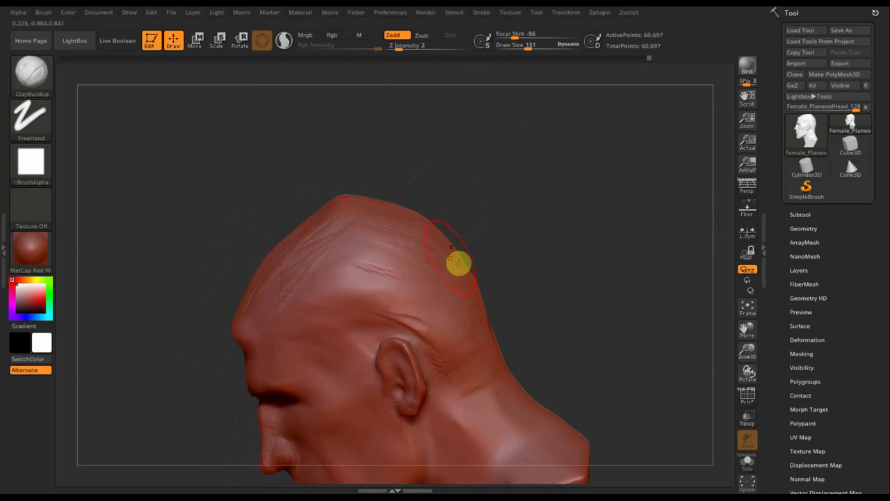
pyautogui.moveTo(533, 249)
pyautogui.mouseDown()
pyautogui.moveTo(475, 302)
pyautogui.moveTo(468, 333)
pyautogui.moveTo(465, 282)
pyautogui.moveTo(439, 278)
pyautogui.moveTo(458, 342)
pyautogui.mouseUp()
pyautogui.moveTo(558, 266)
pyautogui.mouseDown()
pyautogui.moveTo(605, 264)
pyautogui.moveTo(597, 246)
pyautogui.mouseUp()
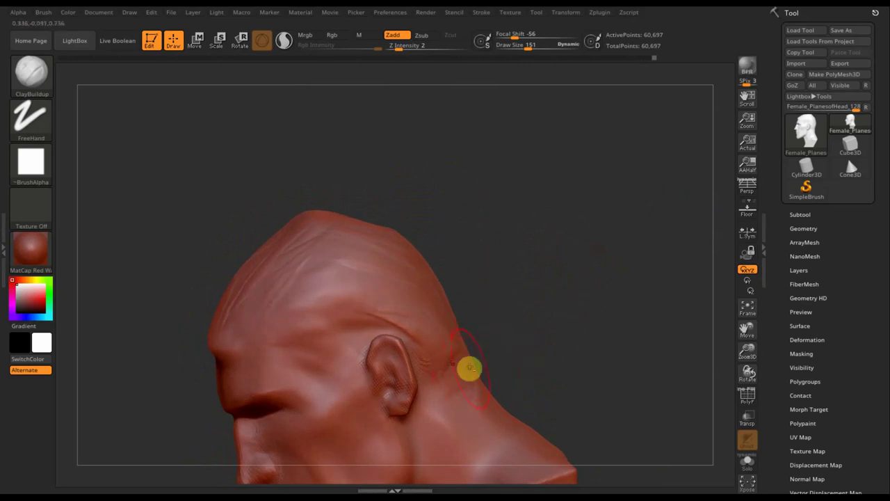
pyautogui.press('shift')
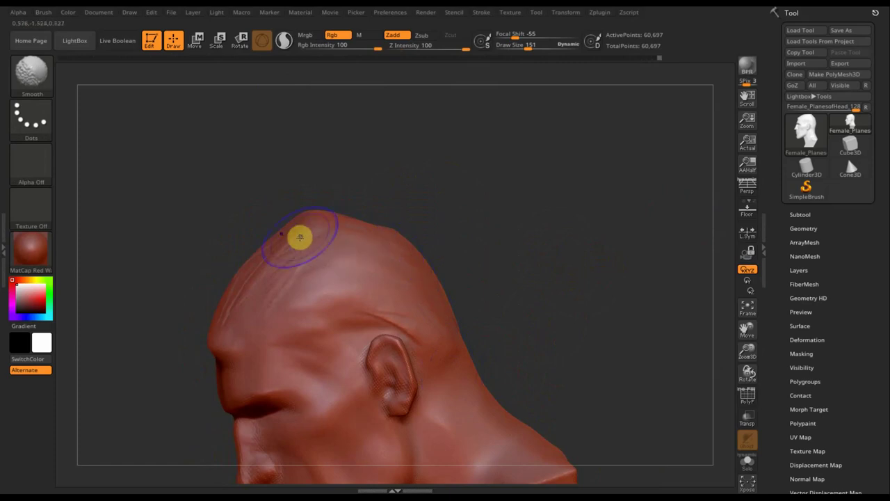
pyautogui.moveTo(165, 251); pyautogui.dragTo(209, 268)
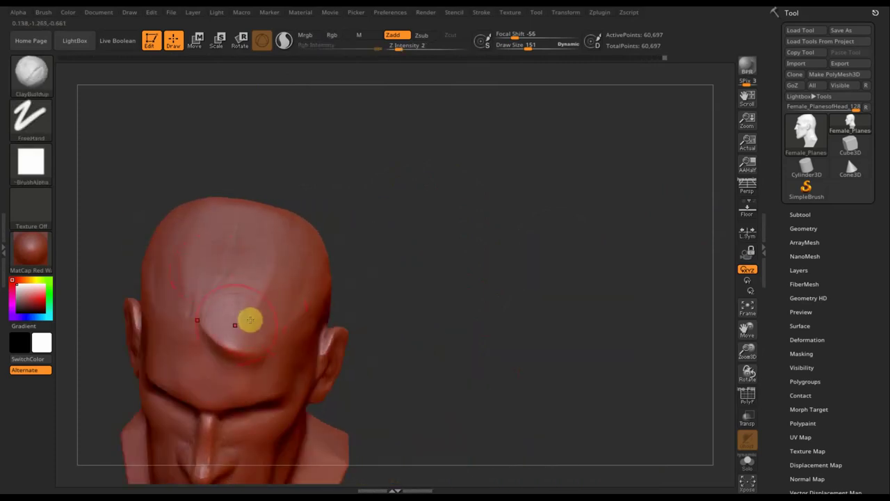
# - Add clay and creases to the forehead, then smooth the wrinkles away
pyautogui.moveTo(228, 305); pyautogui.dragTo(237, 299)
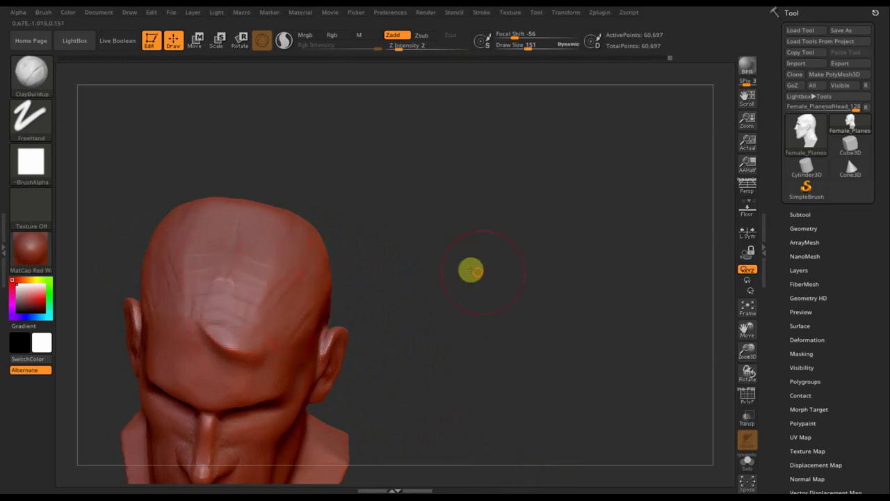
pyautogui.moveTo(471, 268); pyautogui.dragTo(452, 248)
pyautogui.moveTo(273, 328); pyautogui.dragTo(338, 308)
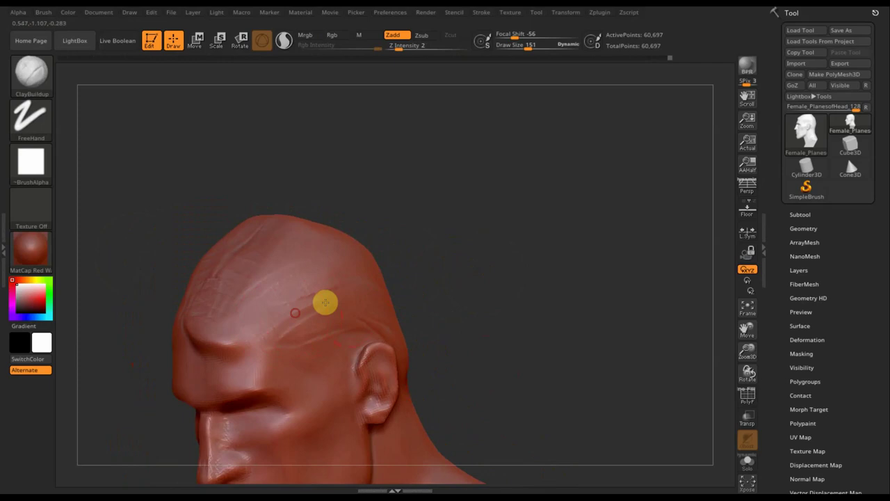
pyautogui.moveTo(279, 312); pyautogui.dragTo(267, 308)
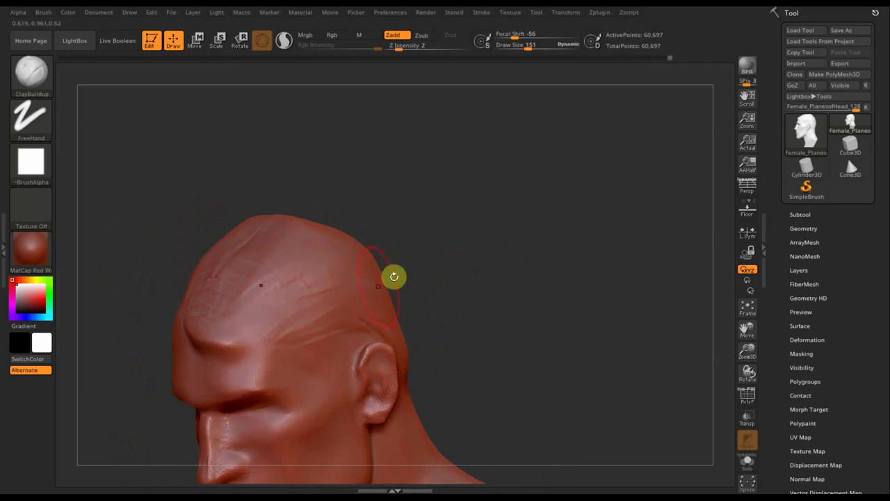
pyautogui.moveTo(394, 277)
pyautogui.keyDown('shift'); pyautogui.mouseDown()
pyautogui.moveTo(280, 270)
pyautogui.moveTo(240, 288)
pyautogui.moveTo(338, 303)
pyautogui.moveTo(512, 260)
pyautogui.moveTo(518, 276)
pyautogui.moveTo(516, 258)
pyautogui.moveTo(561, 185)
pyautogui.moveTo(542, 204)
pyautogui.moveTo(541, 193)
pyautogui.moveTo(532, 244)
pyautogui.mouseUp(); pyautogui.keyUp('shift')
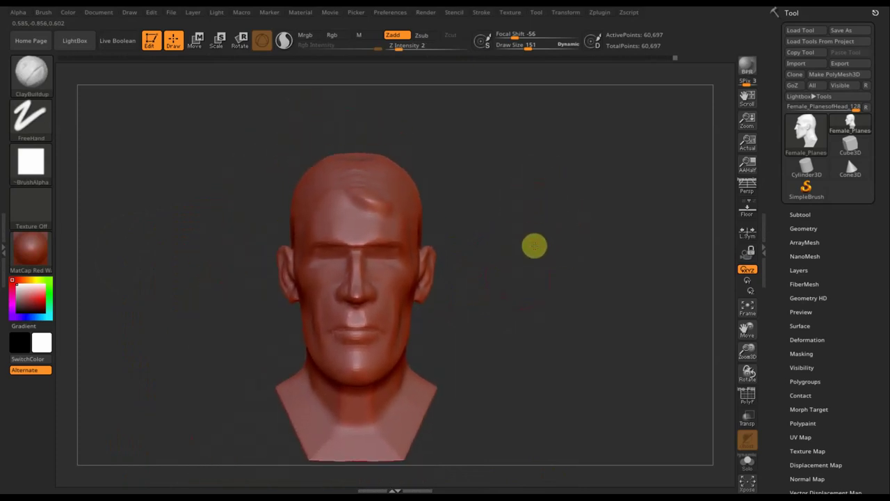
# - Switch to the Polish brush and slightly reduce its Draw Size
pyautogui.click(42, 84)
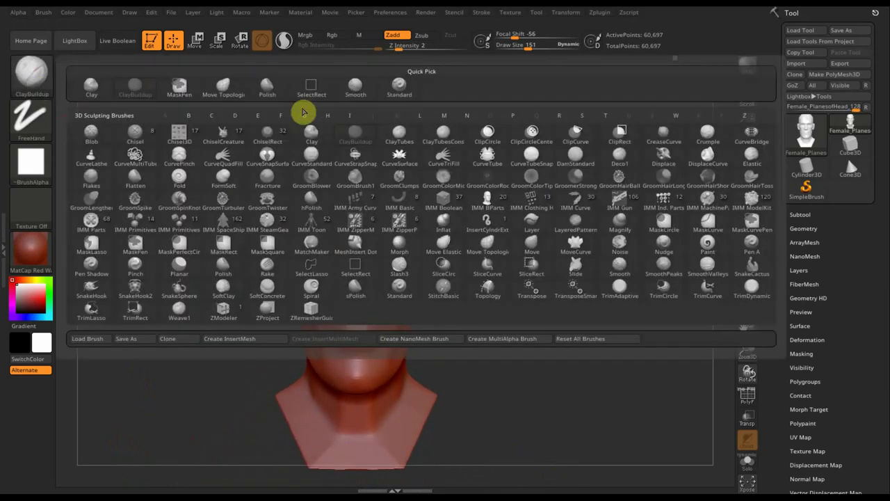
pyautogui.click(258, 89)
pyautogui.moveTo(289, 105)
pyautogui.mouseDown()
pyautogui.moveTo(530, 256)
pyautogui.moveTo(513, 278)
pyautogui.moveTo(389, 236)
pyautogui.mouseUp()
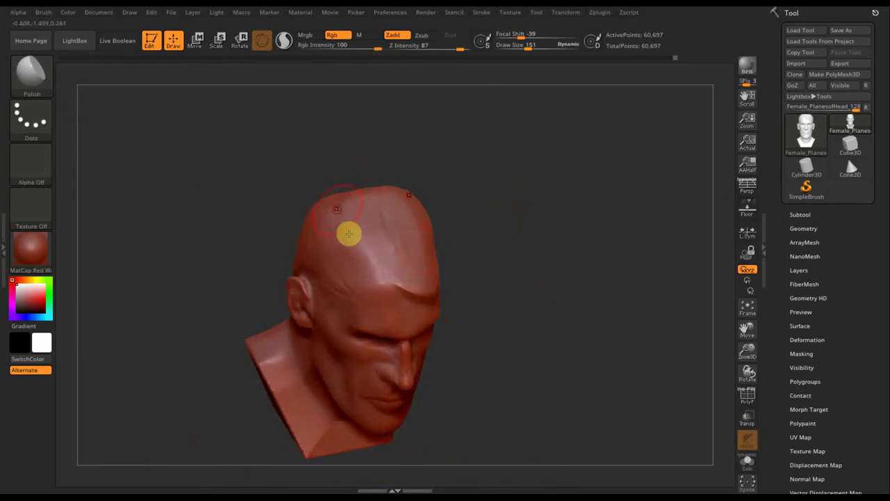
pyautogui.click(501, 75)
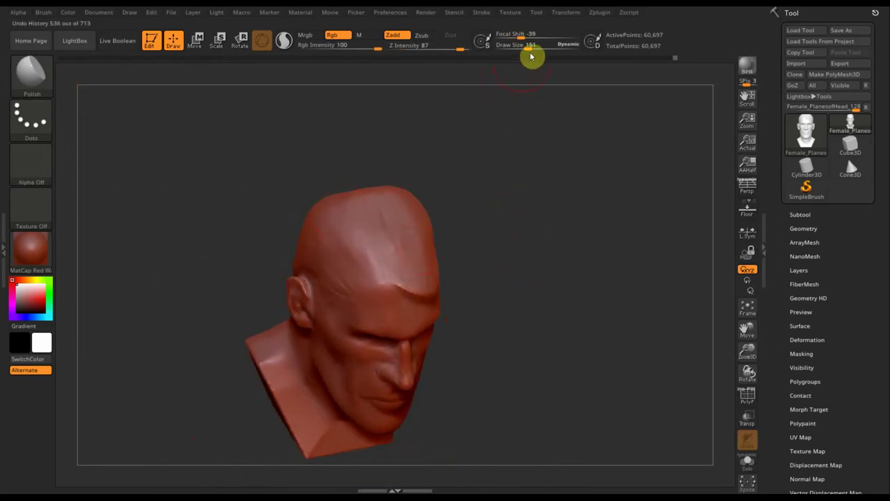
pyautogui.moveTo(537, 50); pyautogui.dragTo(536, 50)
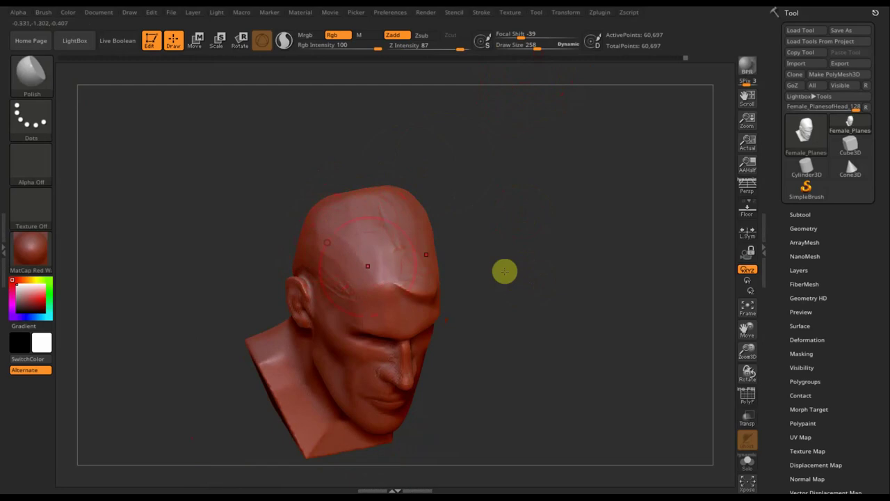
# - Polish across the top of the head from front and side views
pyautogui.moveTo(505, 270)
pyautogui.keyDown('shift'); pyautogui.mouseDown()
pyautogui.moveTo(519, 215)
pyautogui.moveTo(538, 243)
pyautogui.moveTo(550, 239)
pyautogui.moveTo(546, 272)
pyautogui.moveTo(573, 347)
pyautogui.moveTo(563, 337)
pyautogui.mouseUp(); pyautogui.keyUp('shift')
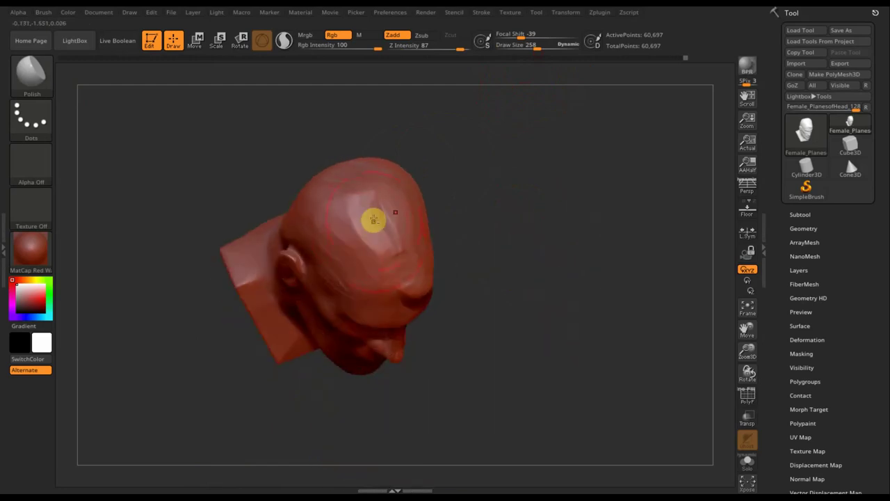
pyautogui.moveTo(390, 263)
pyautogui.mouseDown()
pyautogui.moveTo(378, 247)
pyautogui.moveTo(373, 204)
pyautogui.moveTo(371, 228)
pyautogui.mouseUp()
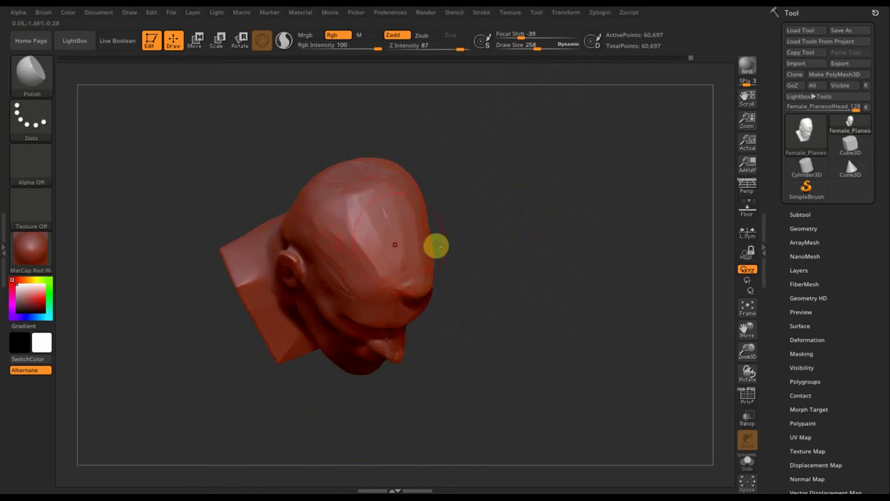
pyautogui.moveTo(435, 244)
pyautogui.mouseDown()
pyautogui.moveTo(538, 262)
pyautogui.moveTo(536, 279)
pyautogui.moveTo(333, 213)
pyautogui.moveTo(270, 214)
pyautogui.mouseUp()
pyautogui.moveTo(344, 197)
pyautogui.mouseDown()
pyautogui.moveTo(336, 183)
pyautogui.moveTo(365, 171)
pyautogui.mouseUp()
pyautogui.moveTo(418, 160)
pyautogui.mouseDown()
pyautogui.moveTo(429, 157)
pyautogui.moveTo(357, 215)
pyautogui.moveTo(340, 257)
pyautogui.moveTo(313, 244)
pyautogui.moveTo(313, 268)
pyautogui.moveTo(479, 233)
pyautogui.moveTo(475, 185)
pyautogui.moveTo(531, 250)
pyautogui.moveTo(470, 254)
pyautogui.moveTo(467, 269)
pyautogui.moveTo(510, 312)
pyautogui.moveTo(513, 270)
pyautogui.mouseUp()
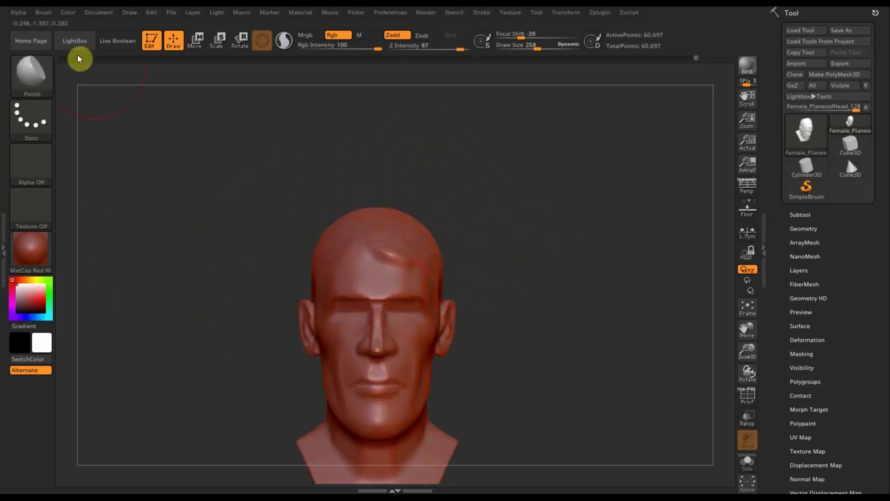
# - Push the forehead into shape with Move Topological at Draw Size about 357
pyautogui.click(38, 73)
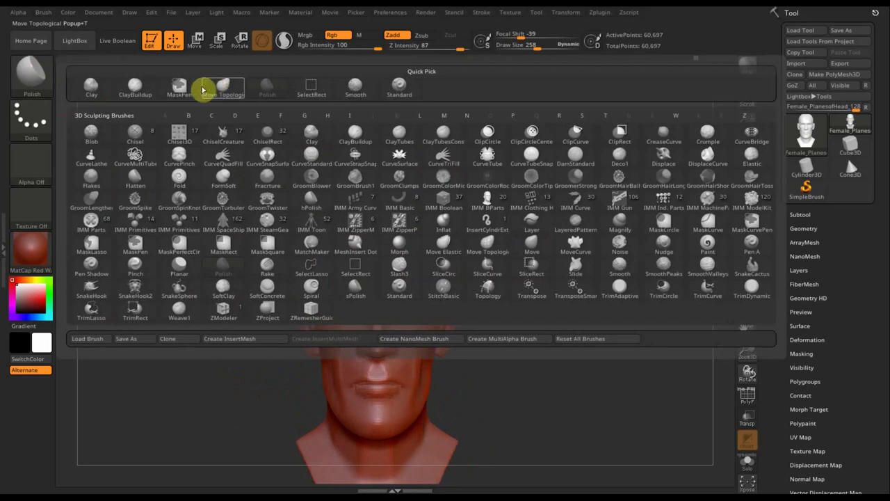
pyautogui.click(223, 86)
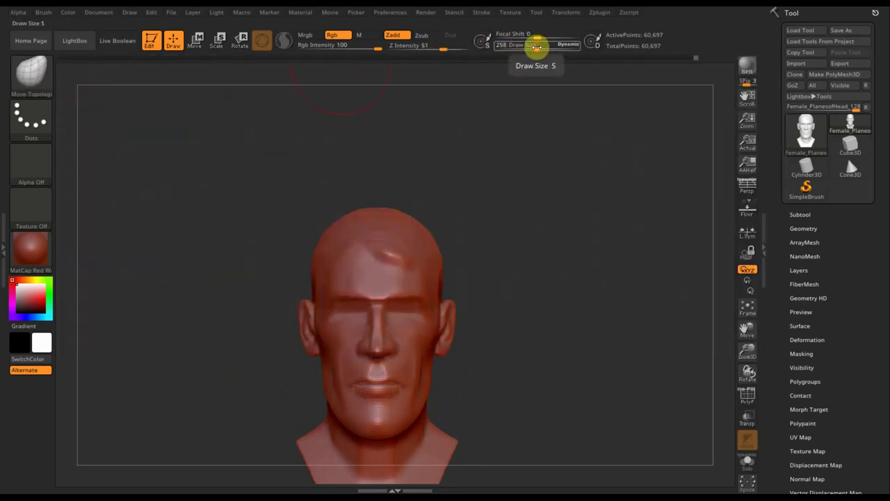
pyautogui.moveTo(537, 46)
pyautogui.mouseDown()
pyautogui.moveTo(544, 48)
pyautogui.moveTo(534, 57)
pyautogui.mouseUp()
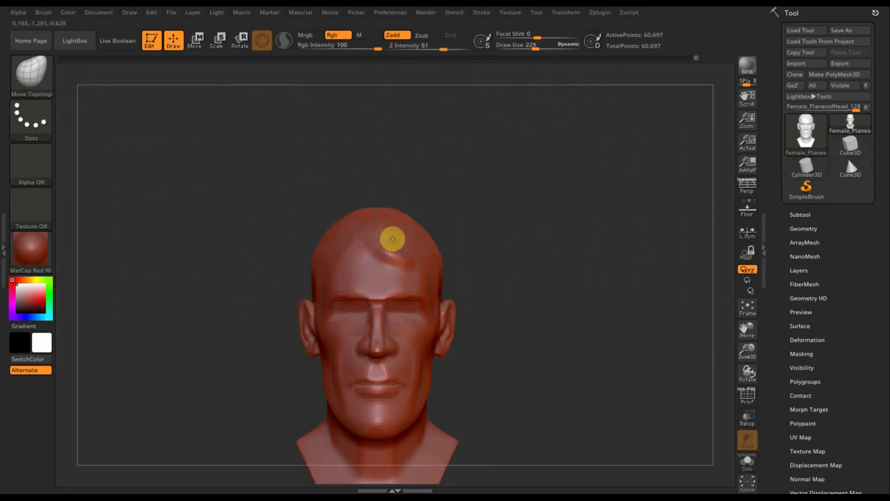
pyautogui.moveTo(392, 238); pyautogui.dragTo(352, 253)
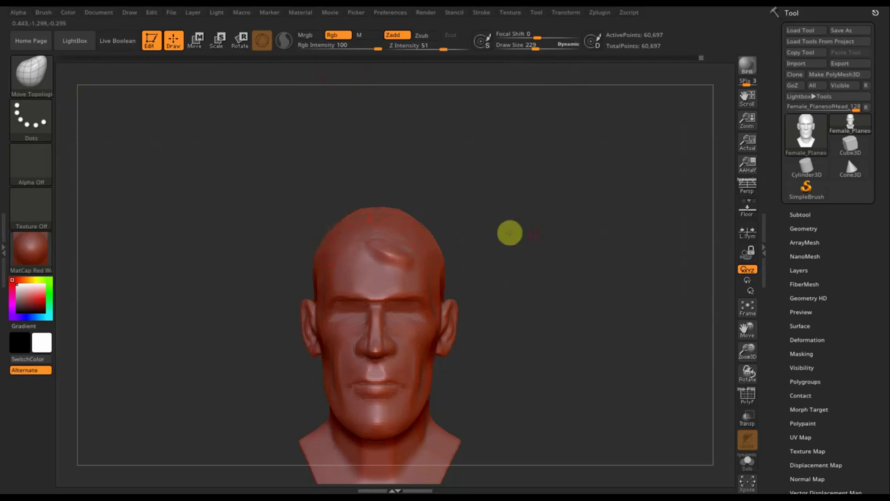
pyautogui.moveTo(508, 232); pyautogui.dragTo(465, 225)
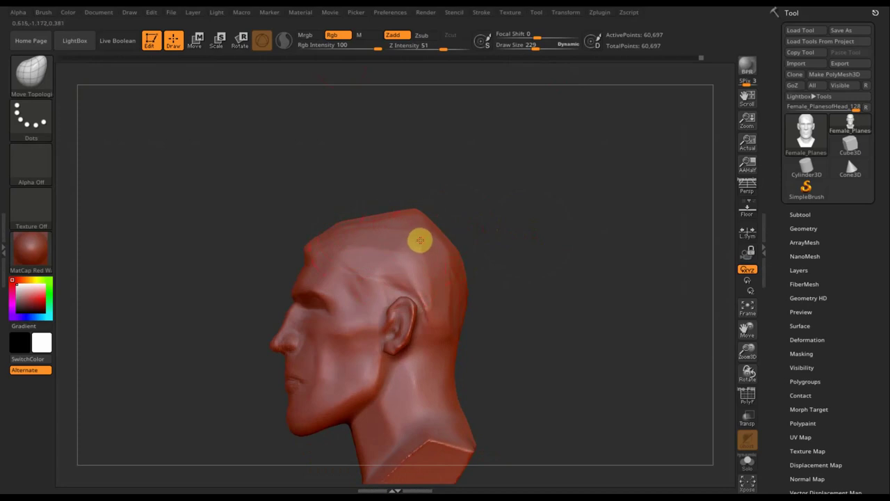
pyautogui.moveTo(538, 302)
pyautogui.mouseDown()
pyautogui.moveTo(604, 304)
pyautogui.moveTo(584, 330)
pyautogui.mouseUp()
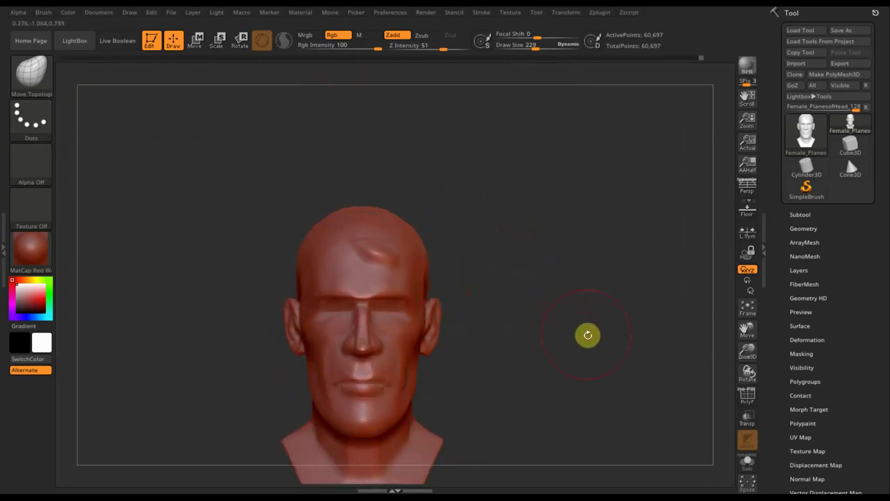
pyautogui.keyDown('alt'); pyautogui.moveTo(533, 363); pyautogui.dragTo(538, 274); pyautogui.keyUp('alt')
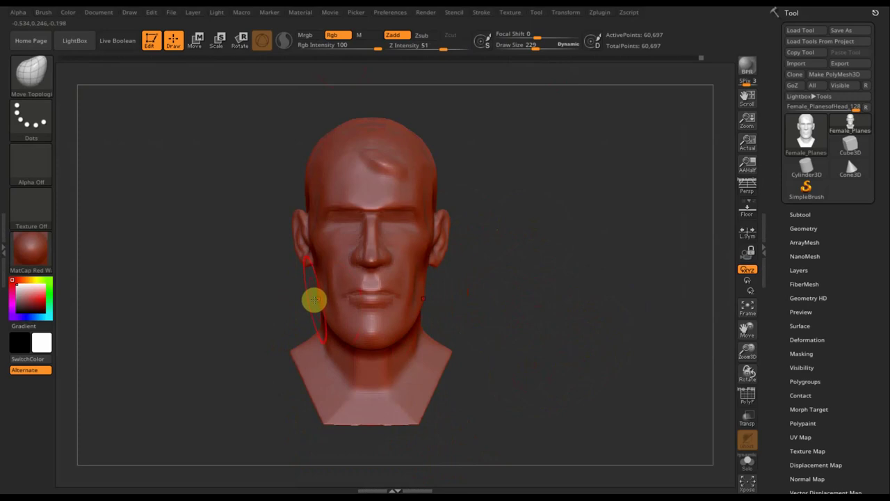
# - Append a Sphere3D subtool, select it and activate the Move gizmo
pyautogui.click(801, 214)
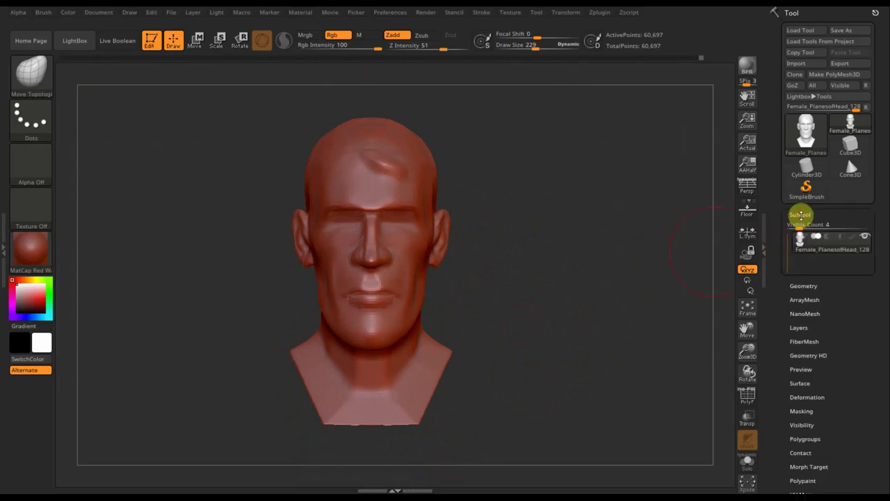
pyautogui.click(854, 391)
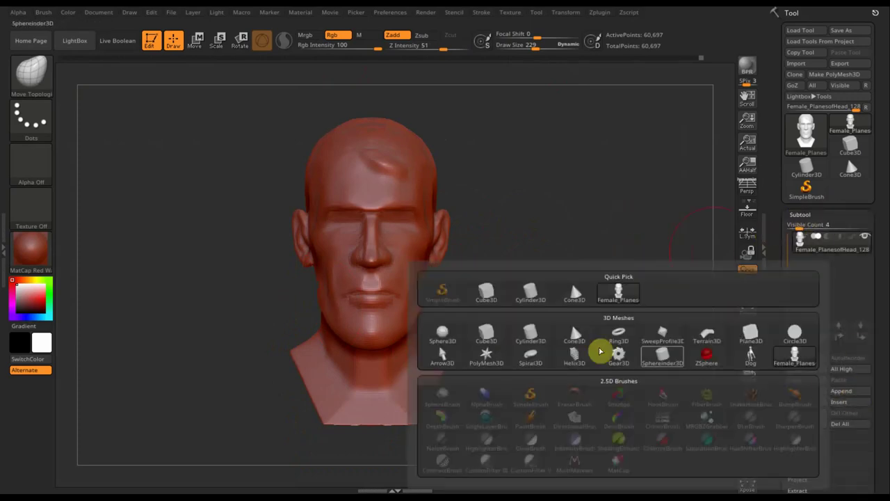
pyautogui.click(445, 335)
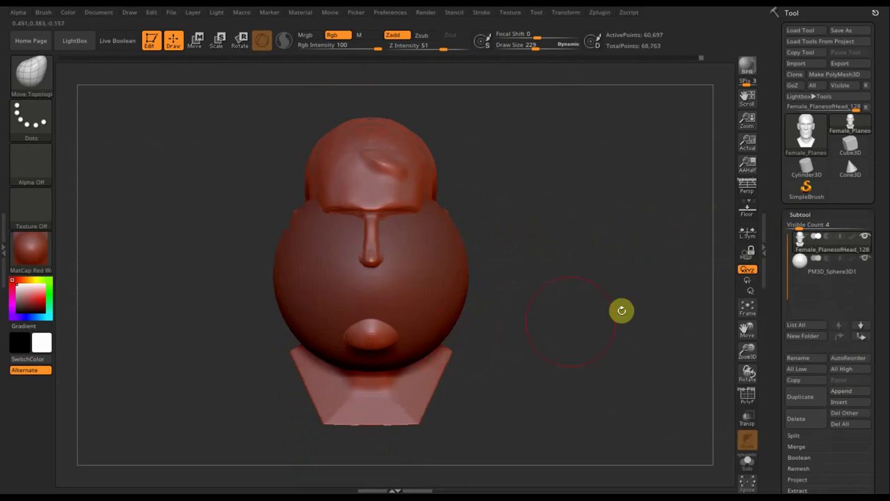
pyautogui.click(826, 276)
pyautogui.click(194, 40)
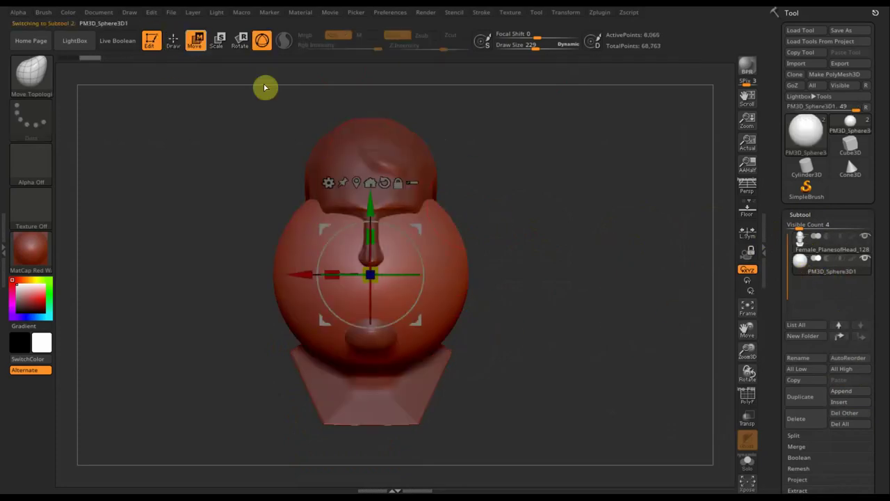
# - Scale the sphere to eyeball size and seat it in the left eye socket, checking depth in profile
pyautogui.moveTo(369, 274); pyautogui.dragTo(363, 265)
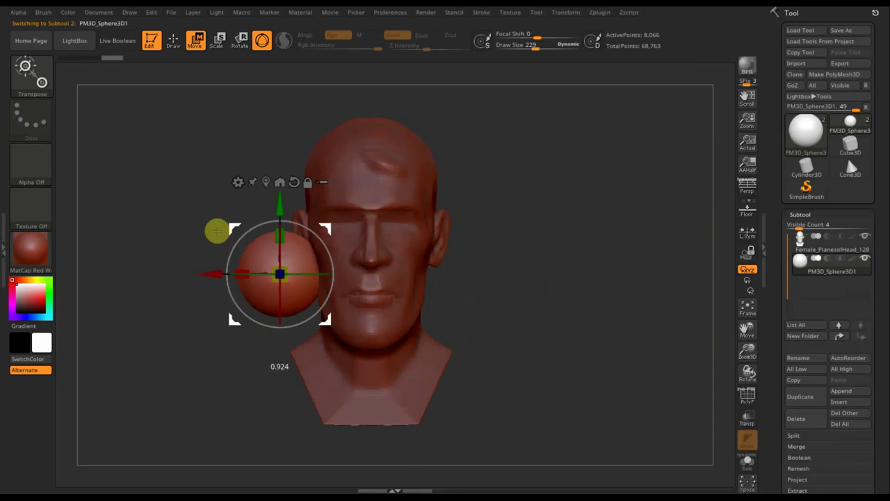
pyautogui.moveTo(318, 226); pyautogui.dragTo(151, 225)
pyautogui.moveTo(202, 271); pyautogui.dragTo(192, 258)
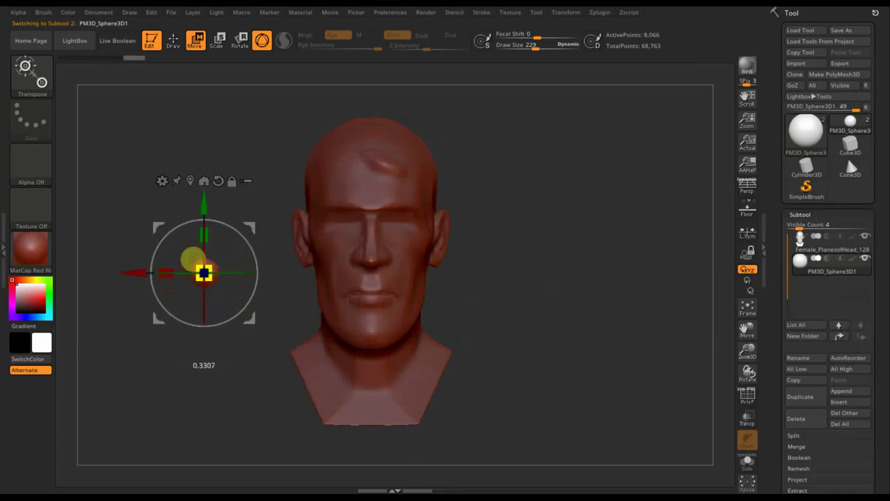
pyautogui.moveTo(248, 224); pyautogui.dragTo(411, 185)
pyautogui.moveTo(531, 252); pyautogui.dragTo(572, 252)
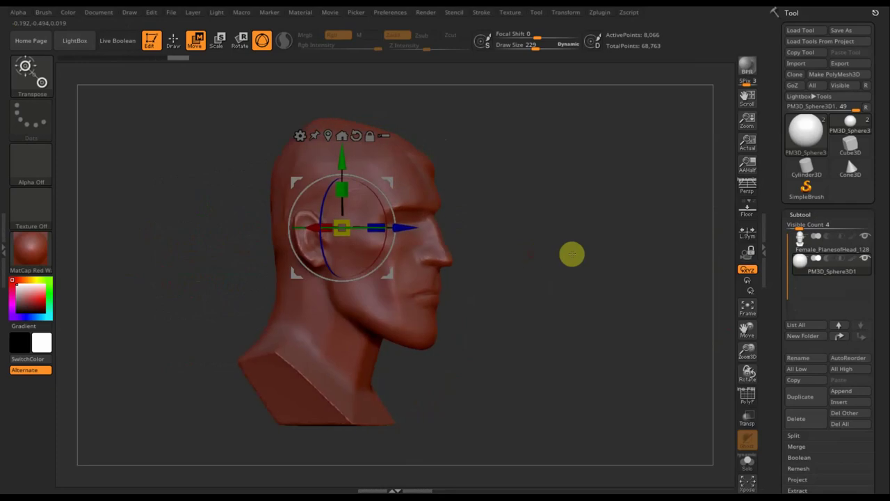
pyautogui.moveTo(418, 228); pyautogui.dragTo(495, 226)
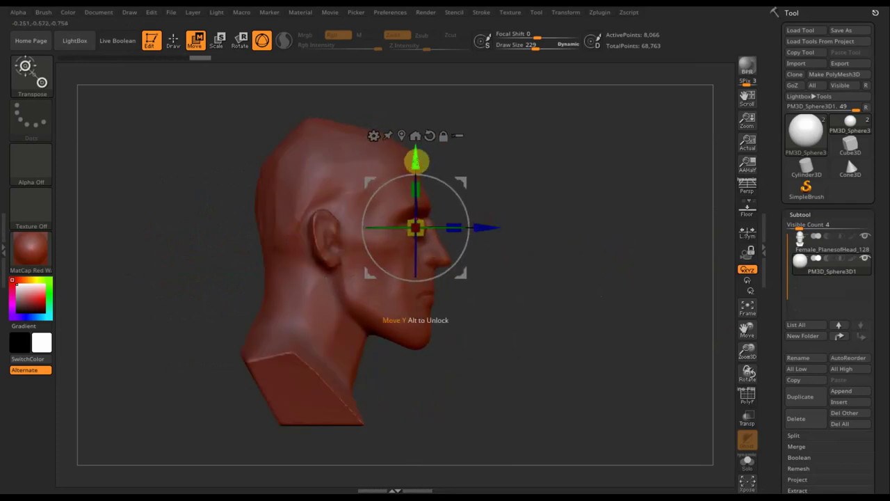
pyautogui.moveTo(413, 158); pyautogui.dragTo(414, 152)
pyautogui.moveTo(486, 221)
pyautogui.mouseDown()
pyautogui.moveTo(479, 222)
pyautogui.moveTo(559, 252)
pyautogui.moveTo(596, 333)
pyautogui.mouseUp()
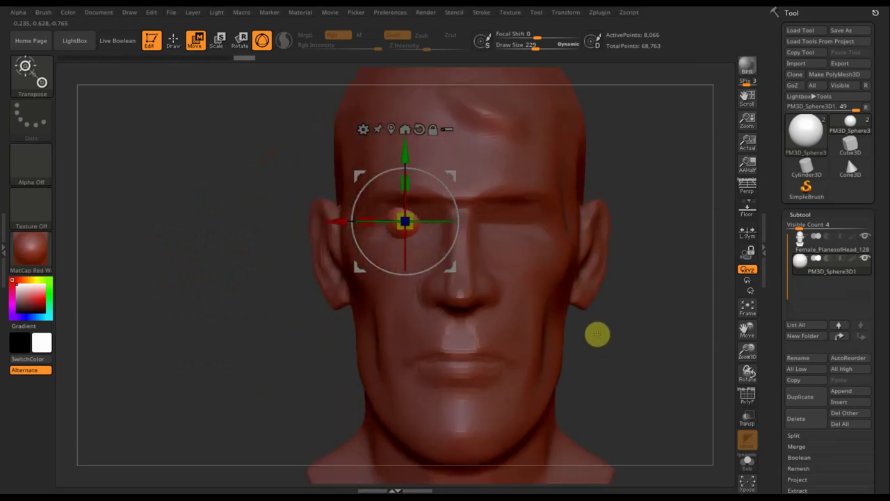
pyautogui.moveTo(331, 219); pyautogui.dragTo(350, 224)
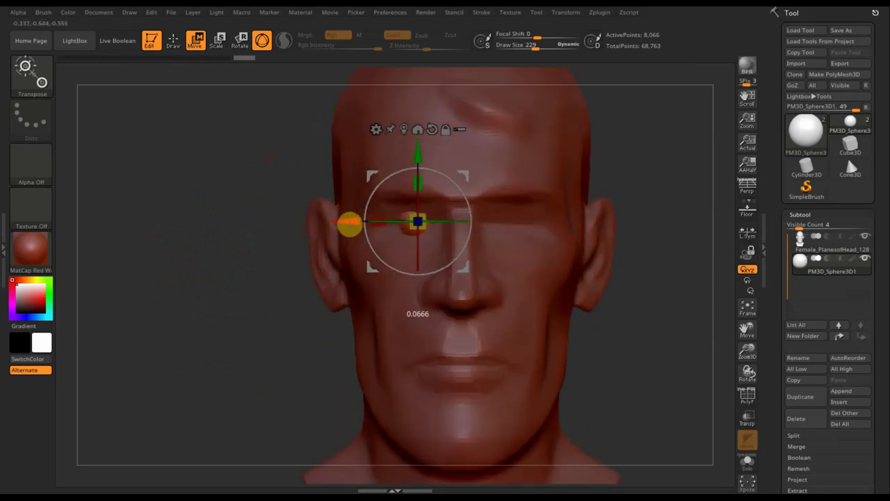
pyautogui.moveTo(225, 220)
pyautogui.mouseDown()
pyautogui.moveTo(455, 243)
pyautogui.moveTo(593, 221)
pyautogui.mouseUp()
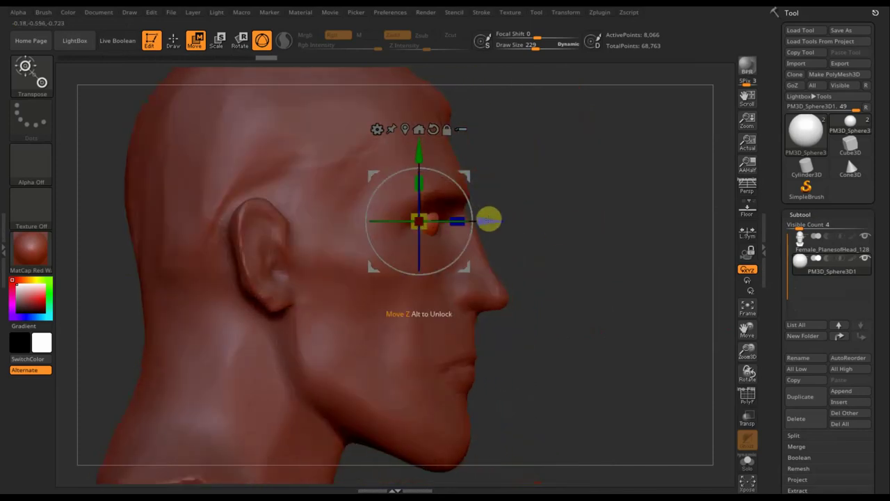
pyautogui.moveTo(489, 220)
pyautogui.mouseDown()
pyautogui.moveTo(598, 230)
pyautogui.moveTo(551, 224)
pyautogui.moveTo(612, 238)
pyautogui.moveTo(609, 251)
pyautogui.mouseUp()
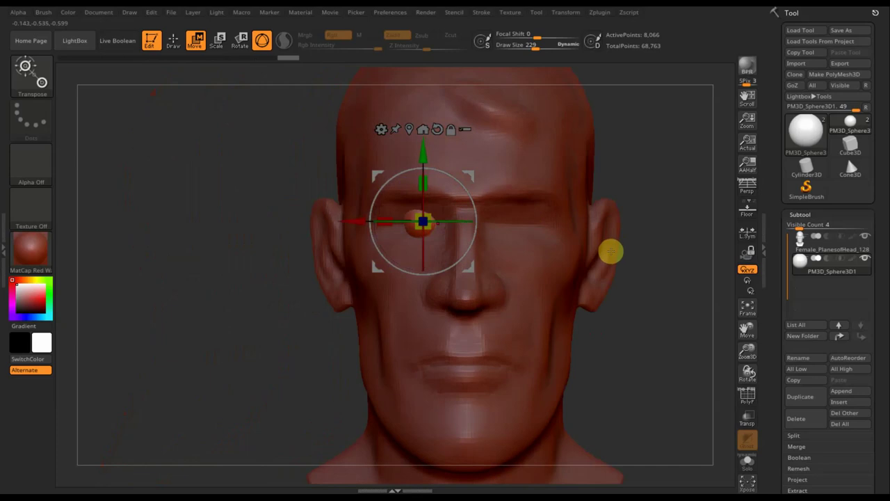
# - Return to Draw mode on the head subtool with the Standard brush at Z Intensity about 25
pyautogui.click(174, 40)
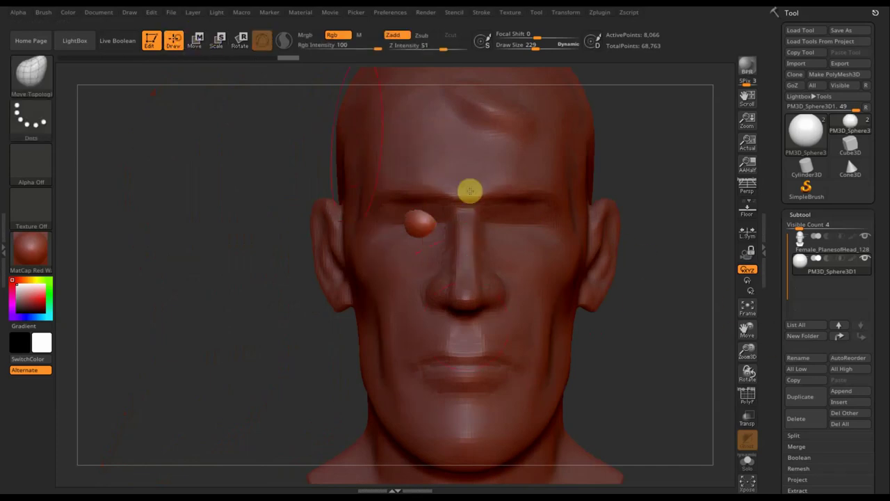
pyautogui.moveTo(536, 44); pyautogui.dragTo(508, 54)
pyautogui.click(803, 239)
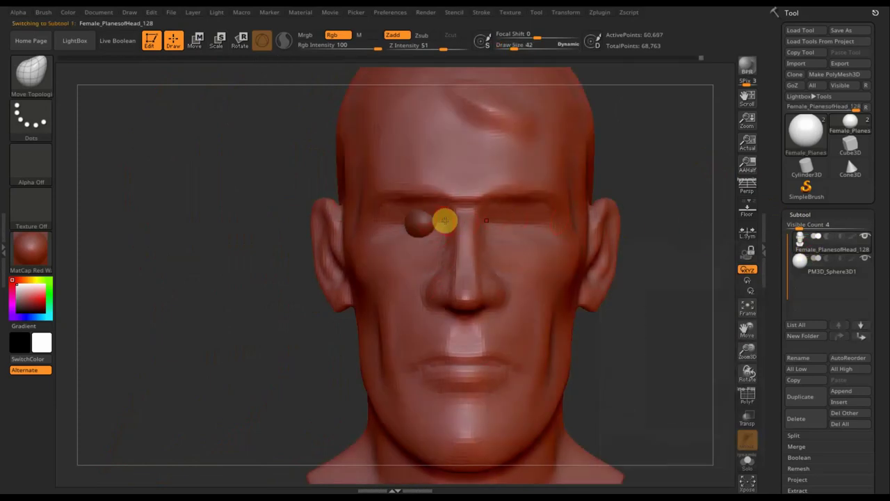
pyautogui.click(43, 74)
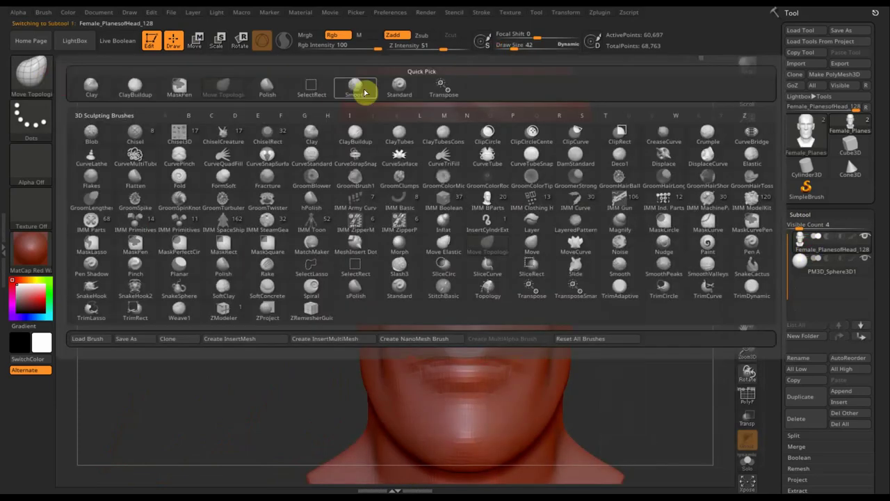
pyautogui.click(392, 90)
pyautogui.moveTo(512, 45); pyautogui.dragTo(513, 49)
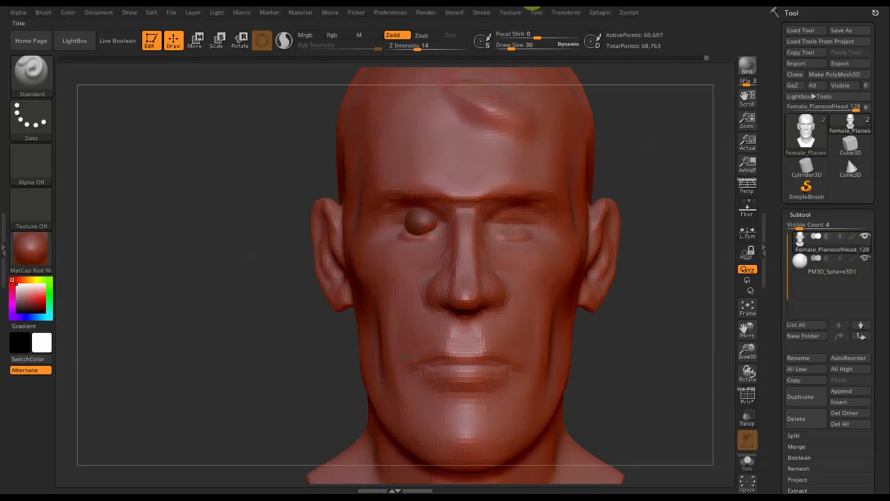
pyautogui.moveTo(417, 51); pyautogui.dragTo(426, 51)
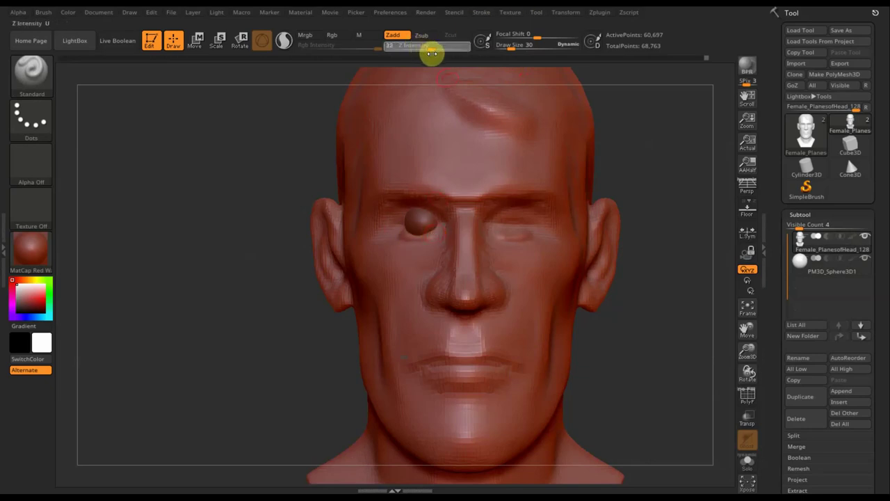
# - Sculpt the skin around the eyeball and reduce Draw Size to 15
pyautogui.moveTo(329, 173); pyautogui.dragTo(428, 235)
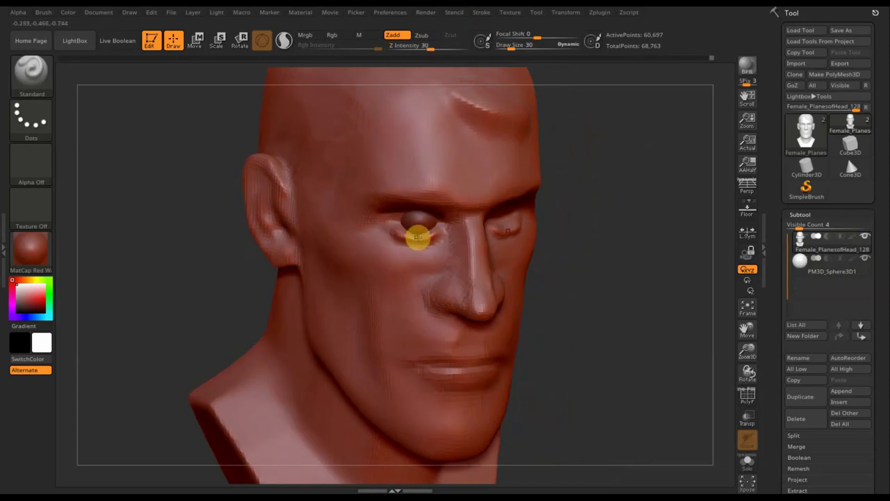
pyautogui.keyDown('shift'); pyautogui.moveTo(610, 207); pyautogui.dragTo(600, 185); pyautogui.keyUp('shift')
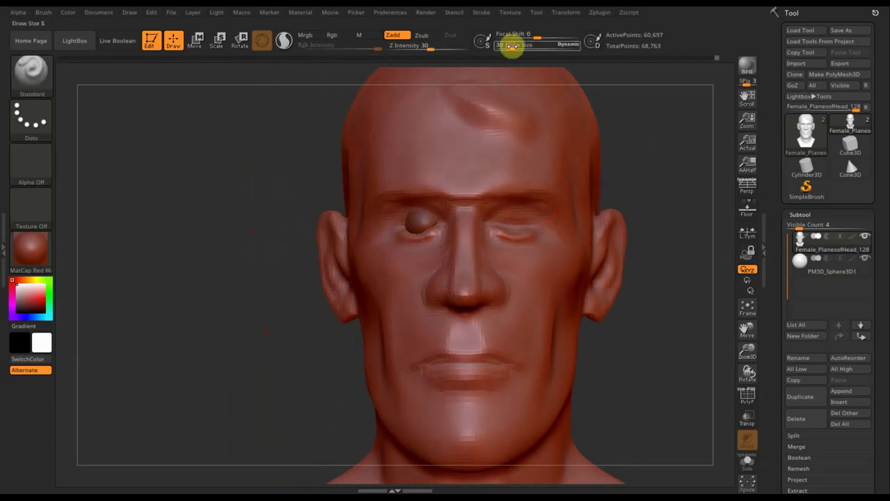
pyautogui.moveTo(510, 45); pyautogui.dragTo(503, 57)
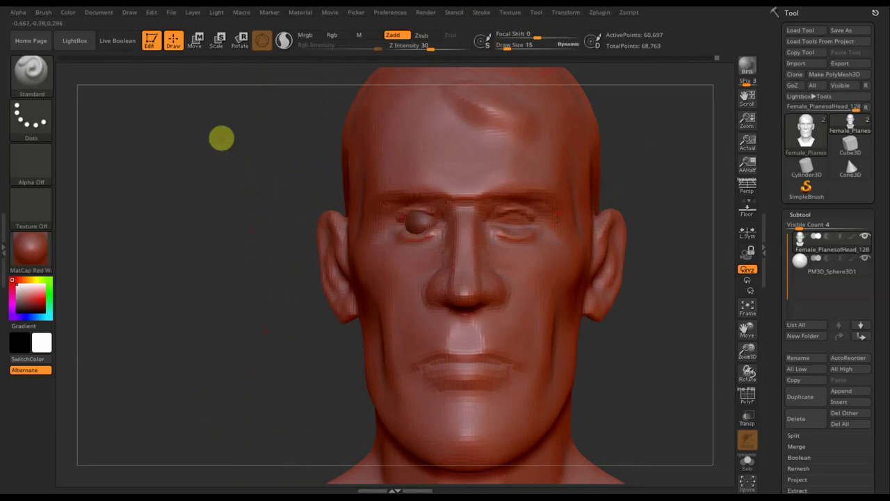
# - Pull the left eyelid down over the eyeball using Move Topological at Draw Size 69
pyautogui.click(34, 76)
pyautogui.click(128, 85)
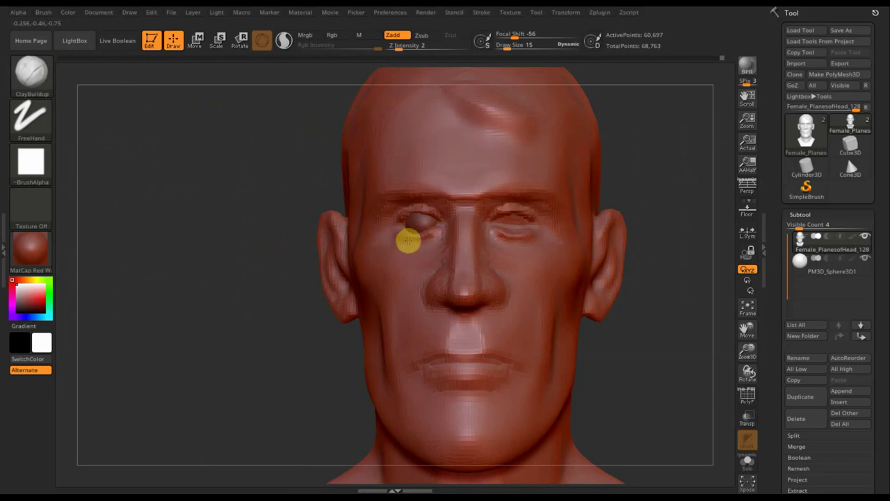
pyautogui.moveTo(228, 184); pyautogui.dragTo(254, 174)
pyautogui.click(30, 71)
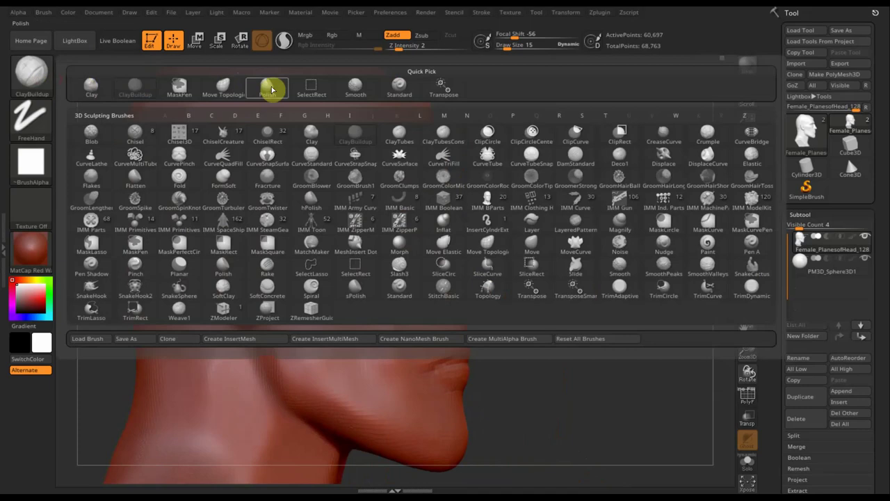
pyautogui.click(233, 89)
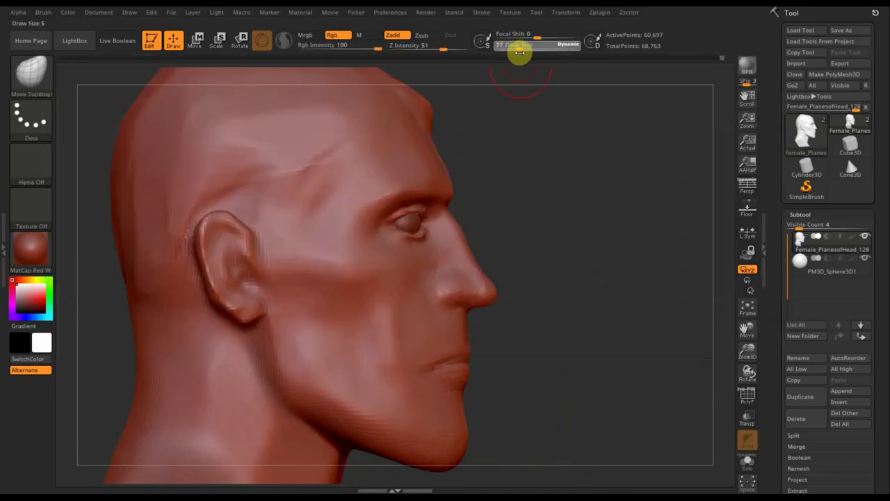
pyautogui.moveTo(519, 52); pyautogui.dragTo(532, 52)
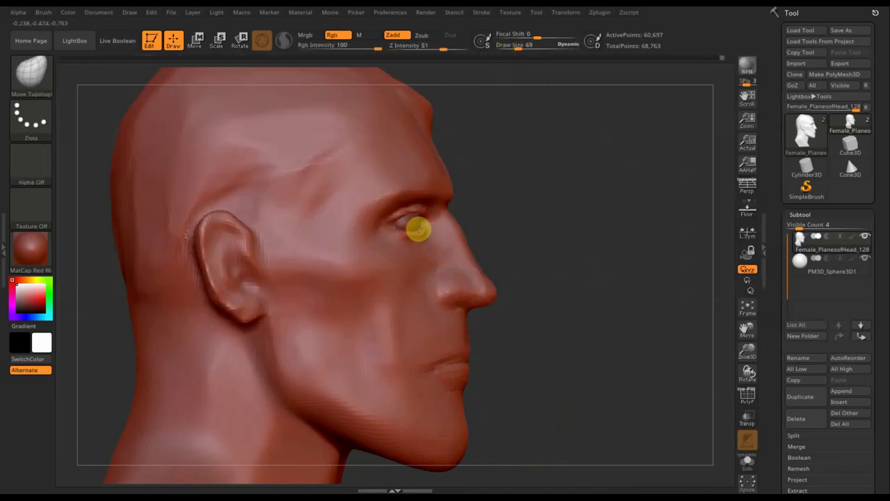
pyautogui.moveTo(554, 205); pyautogui.dragTo(522, 207)
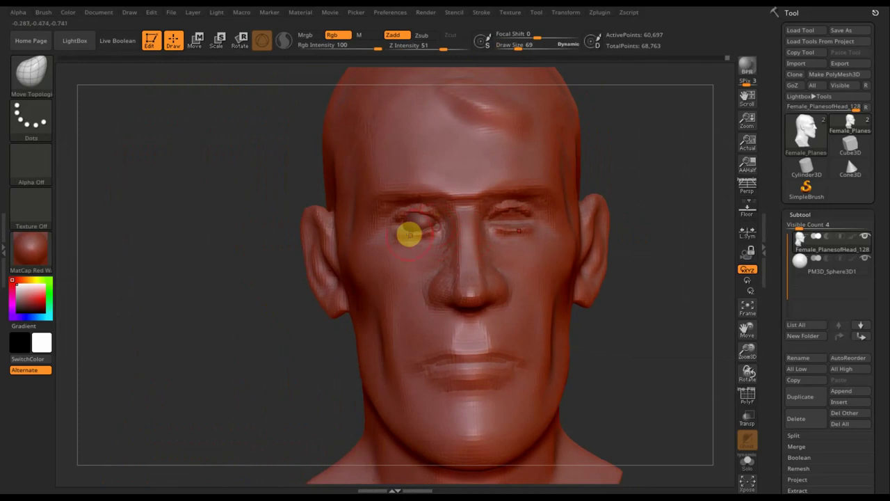
pyautogui.moveTo(399, 224); pyautogui.dragTo(413, 240)
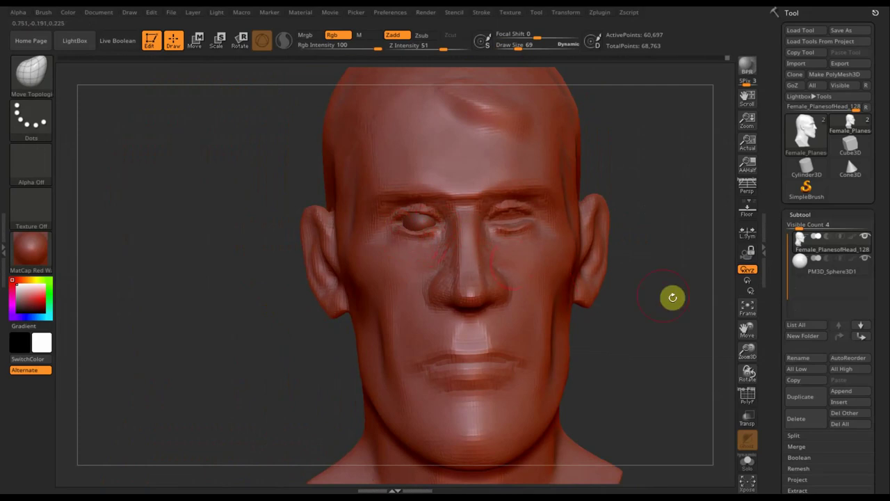
pyautogui.moveTo(671, 294)
pyautogui.mouseDown()
pyautogui.moveTo(665, 304)
pyautogui.moveTo(632, 276)
pyautogui.moveTo(684, 296)
pyautogui.mouseUp()
# - Apply Mirror And Weld to the PM3D_Sphere3D1 subtool under Geometry > Modify Topology
pyautogui.click(808, 276)
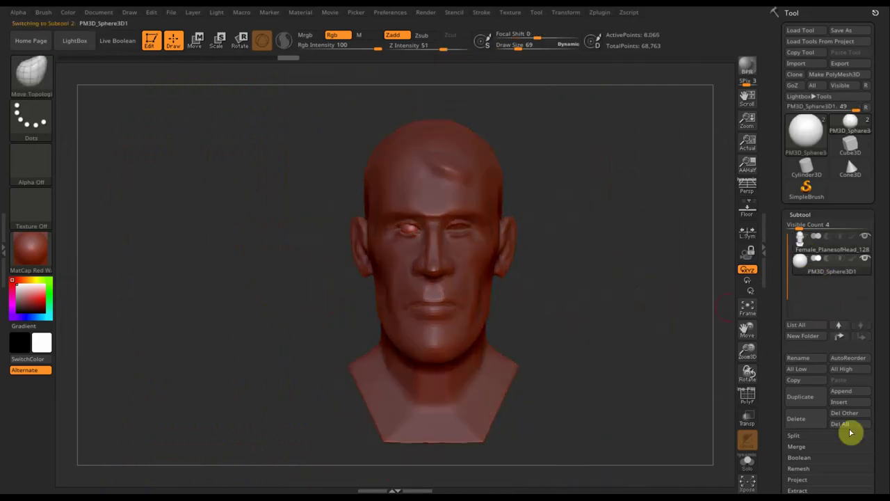
pyautogui.scroll(-3, 876, 378)
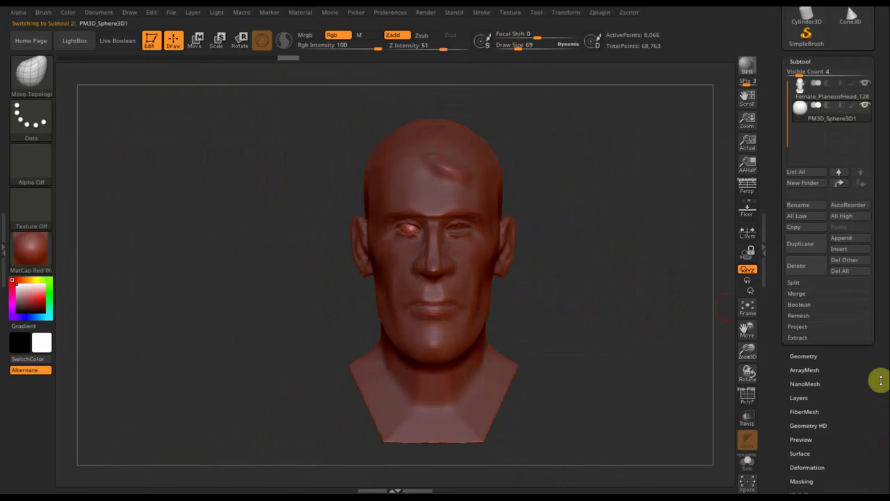
pyautogui.click(803, 362)
pyautogui.click(814, 269)
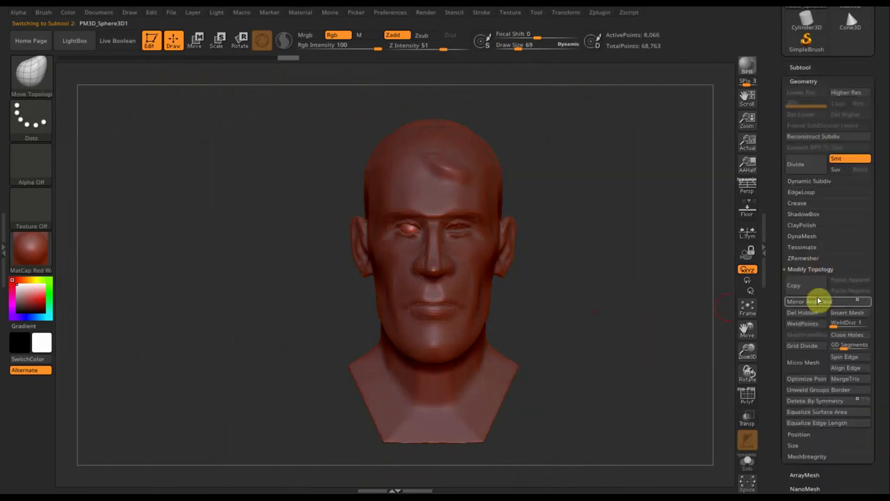
pyautogui.click(819, 300)
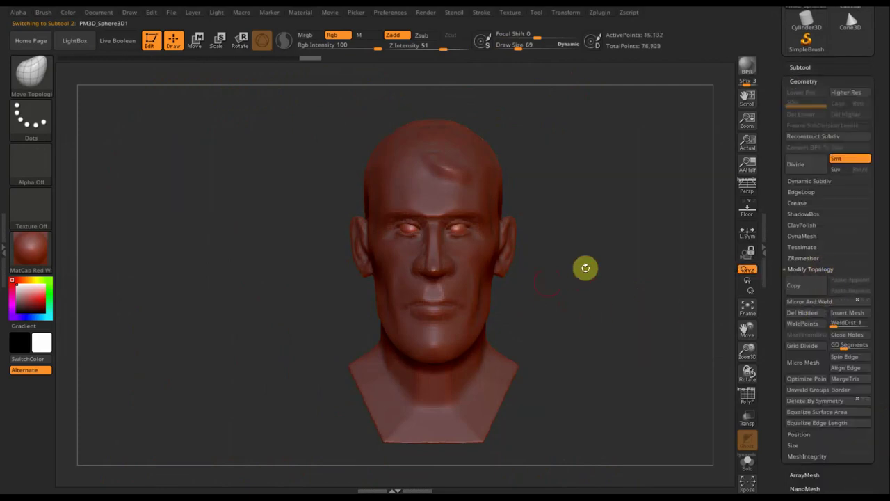
# - Zoom in on the face and reselect the head mesh subtool
pyautogui.moveTo(588, 275)
pyautogui.keyDown('alt'); pyautogui.mouseDown()
pyautogui.moveTo(602, 310)
pyautogui.moveTo(562, 285)
pyautogui.mouseUp(); pyautogui.keyUp('alt')
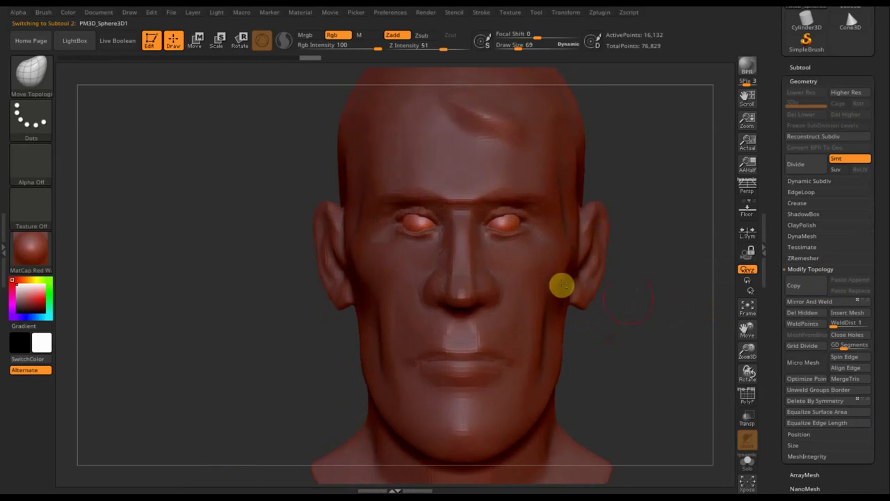
pyautogui.keyDown('alt'); pyautogui.moveTo(642, 183); pyautogui.dragTo(577, 185); pyautogui.keyUp('alt')
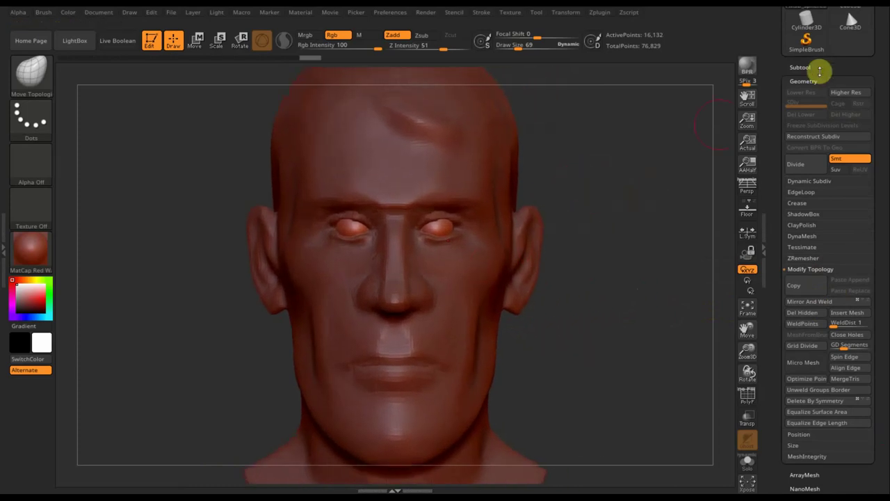
pyautogui.click(801, 67)
pyautogui.click(806, 98)
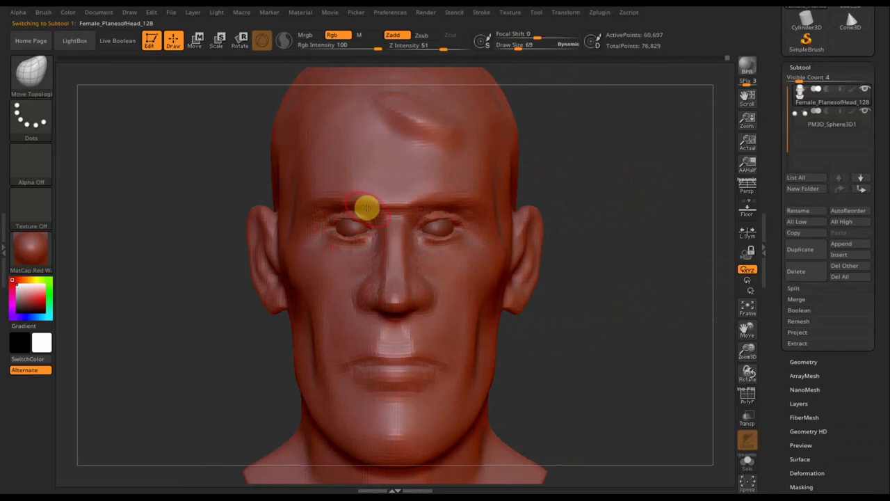
# - Raise Draw Size to about 157 and check the head from front and top views
pyautogui.moveTo(521, 48)
pyautogui.mouseDown()
pyautogui.moveTo(592, 174)
pyautogui.moveTo(519, 194)
pyautogui.mouseUp()
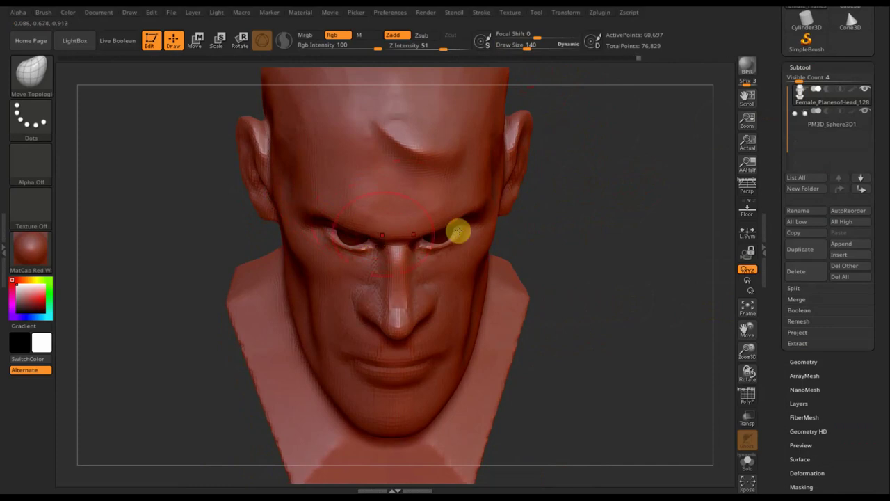
pyautogui.moveTo(542, 222)
pyautogui.mouseDown()
pyautogui.moveTo(539, 145)
pyautogui.moveTo(543, 169)
pyautogui.moveTo(572, 195)
pyautogui.moveTo(572, 222)
pyautogui.mouseUp()
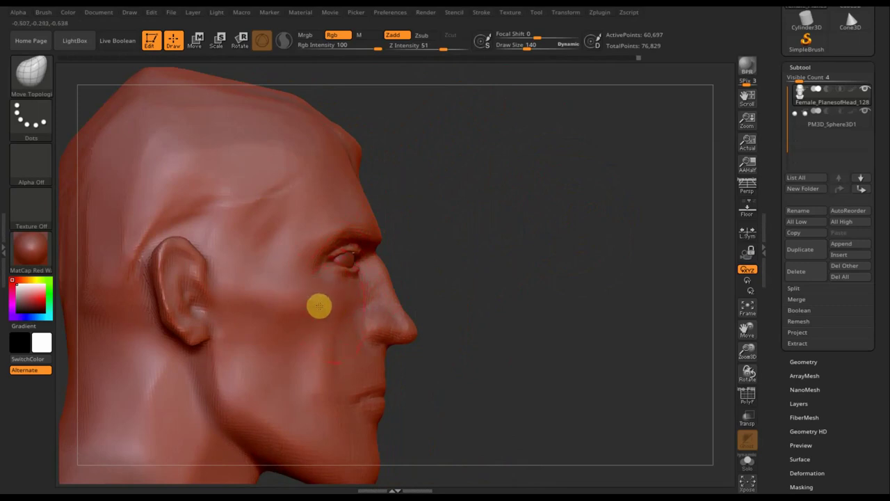
pyautogui.moveTo(526, 225)
pyautogui.mouseDown()
pyautogui.moveTo(487, 313)
pyautogui.moveTo(503, 314)
pyautogui.moveTo(490, 318)
pyautogui.mouseUp()
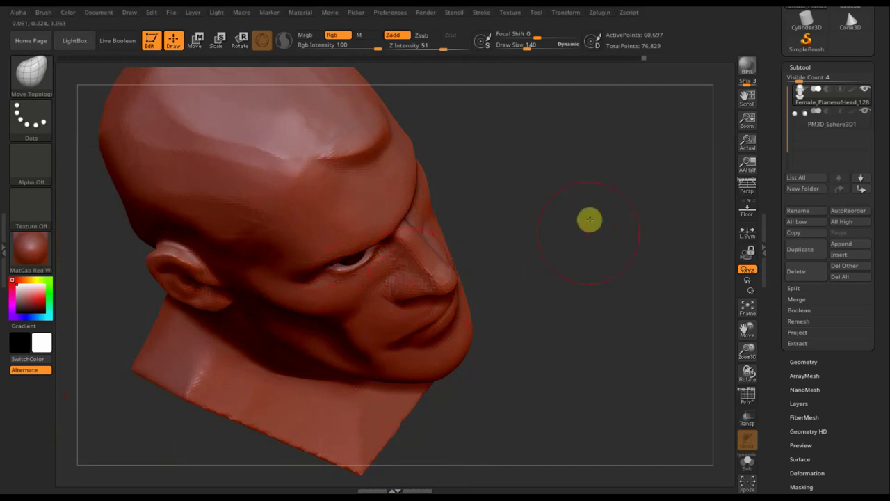
pyautogui.moveTo(590, 219)
pyautogui.mouseDown()
pyautogui.moveTo(592, 192)
pyautogui.moveTo(550, 227)
pyautogui.moveTo(597, 243)
pyautogui.moveTo(602, 260)
pyautogui.mouseUp()
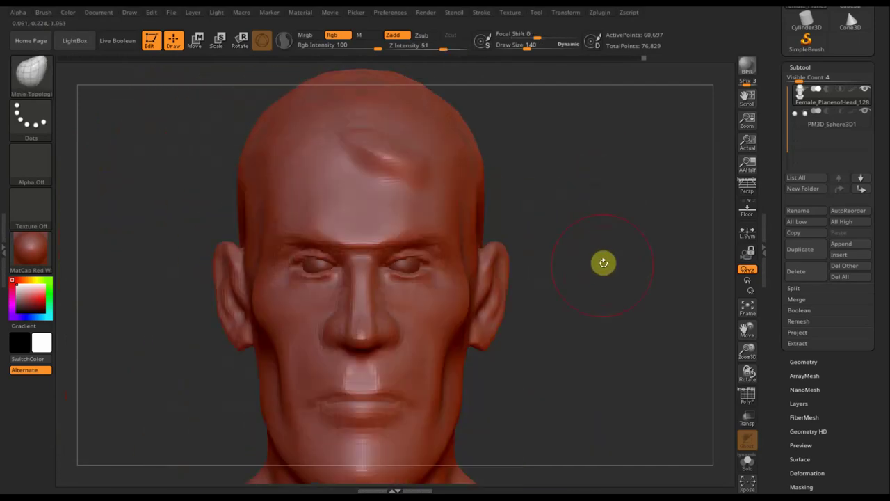
pyautogui.moveTo(622, 314)
pyautogui.keyDown('alt'); pyautogui.mouseDown()
pyautogui.moveTo(602, 260)
pyautogui.moveTo(559, 300)
pyautogui.moveTo(572, 242)
pyautogui.mouseUp(); pyautogui.keyUp('alt')
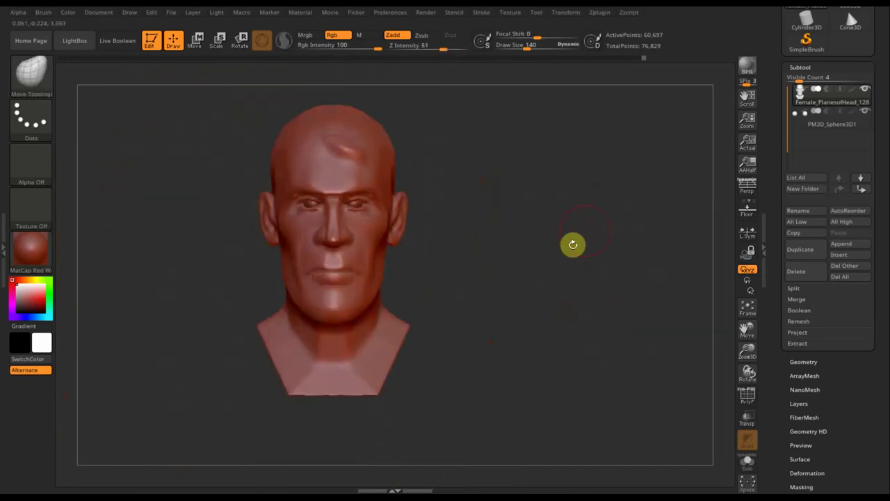
# - Raise Draw Size to about 236 and push out the base of the neck
pyautogui.moveTo(528, 49); pyautogui.dragTo(537, 49)
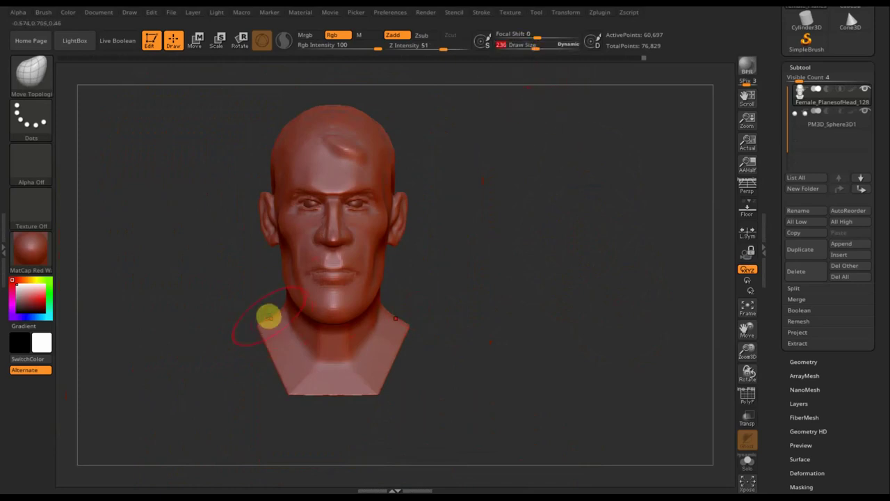
pyautogui.moveTo(491, 332); pyautogui.dragTo(411, 330)
pyautogui.moveTo(305, 328)
pyautogui.mouseDown()
pyautogui.moveTo(288, 338)
pyautogui.moveTo(306, 356)
pyautogui.moveTo(327, 343)
pyautogui.mouseUp()
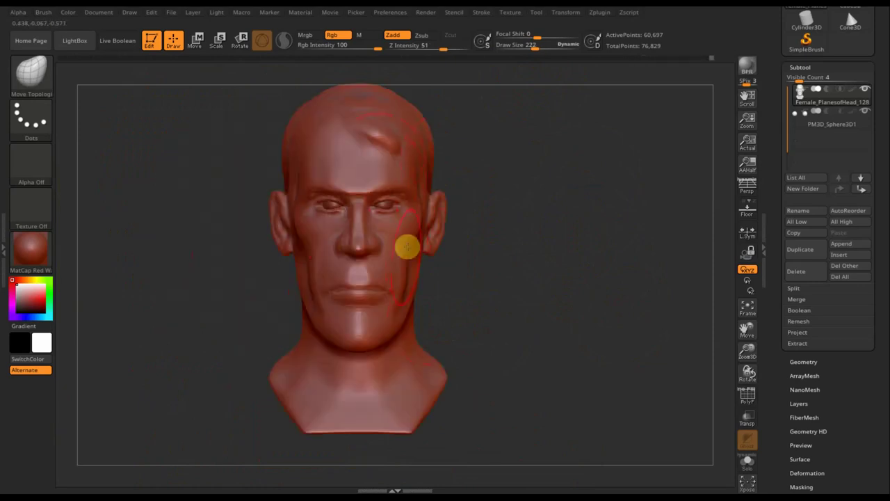
pyautogui.moveTo(511, 183)
pyautogui.mouseDown()
pyautogui.moveTo(507, 174)
pyautogui.moveTo(513, 190)
pyautogui.mouseUp()
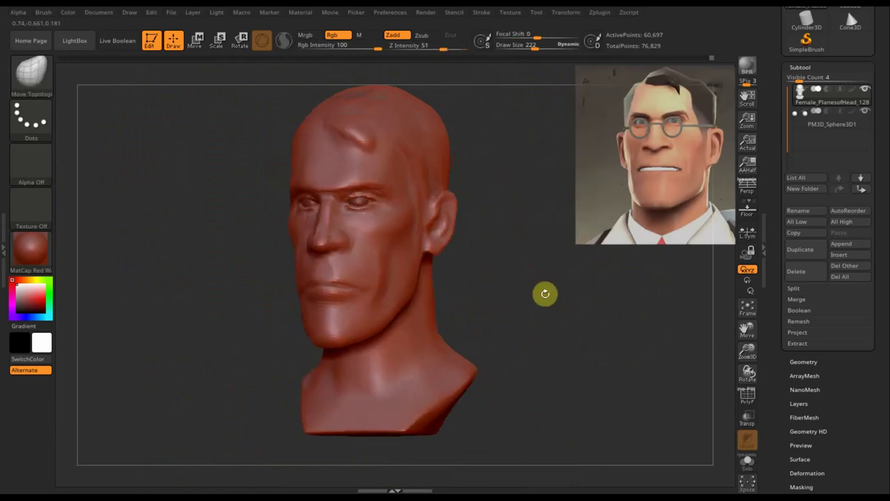
# - At Draw Size 348, reshape and crease both cheeks toward the reference from the front
pyautogui.moveTo(542, 294); pyautogui.dragTo(525, 320)
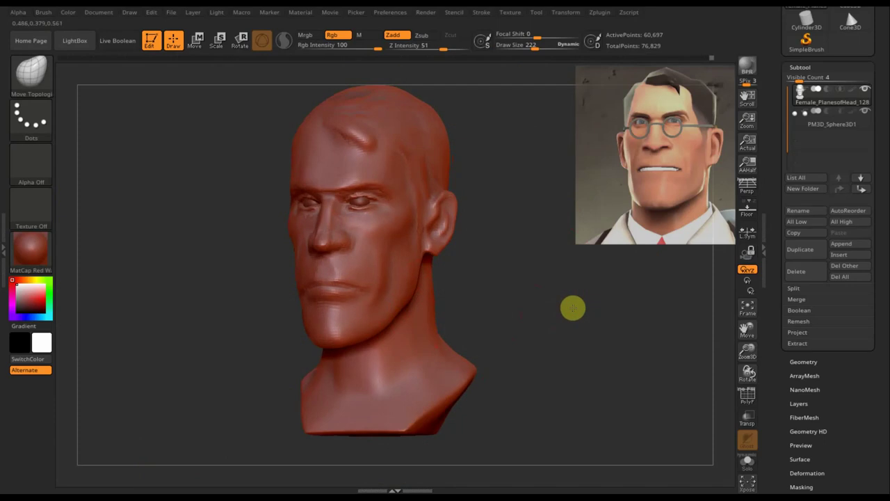
pyautogui.keyDown('shift'); pyautogui.moveTo(572, 308); pyautogui.dragTo(577, 317); pyautogui.keyUp('shift')
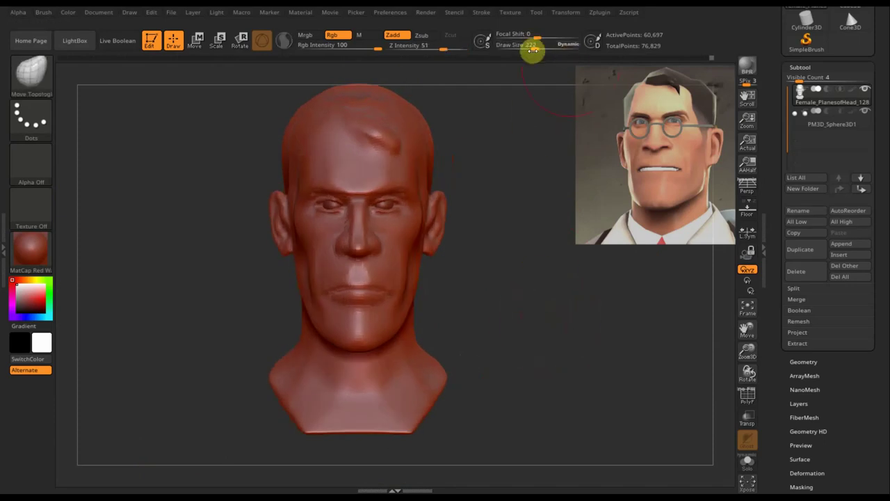
pyautogui.moveTo(537, 46); pyautogui.dragTo(545, 46)
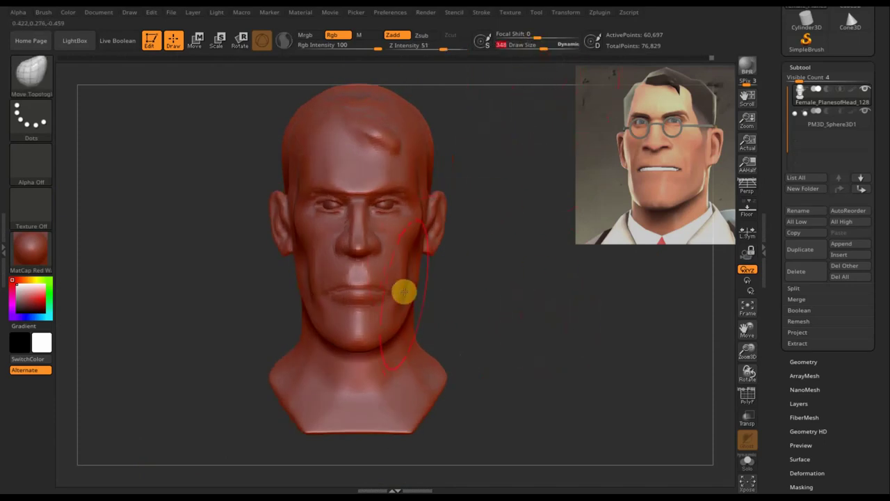
pyautogui.moveTo(406, 293)
pyautogui.mouseDown()
pyautogui.moveTo(395, 293)
pyautogui.moveTo(413, 300)
pyautogui.mouseUp()
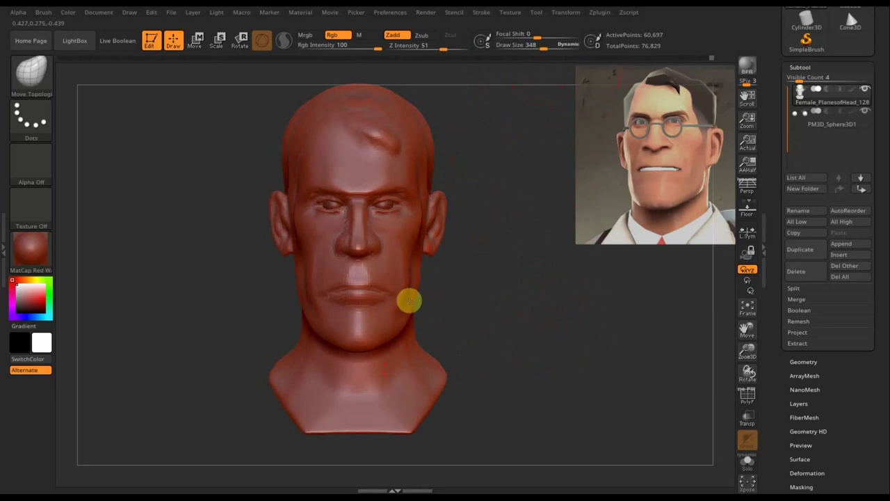
pyautogui.moveTo(313, 299)
pyautogui.mouseDown()
pyautogui.moveTo(289, 232)
pyautogui.moveTo(301, 240)
pyautogui.mouseUp()
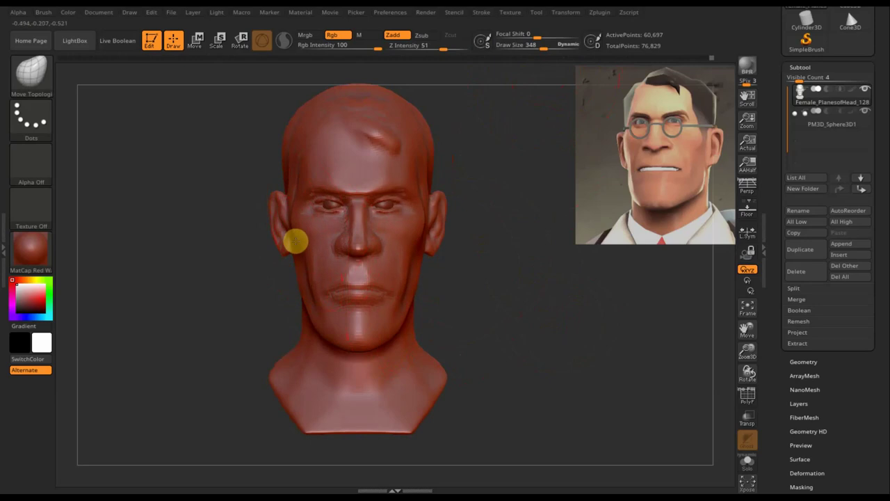
pyautogui.moveTo(306, 241); pyautogui.dragTo(313, 241)
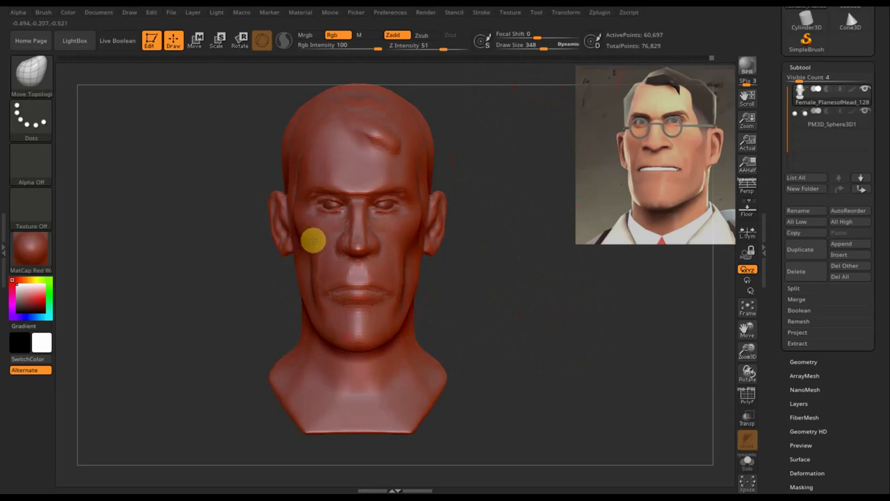
# - Pull out the temples and sides of the head from the ears down to the jaw
pyautogui.moveTo(295, 188); pyautogui.dragTo(302, 162)
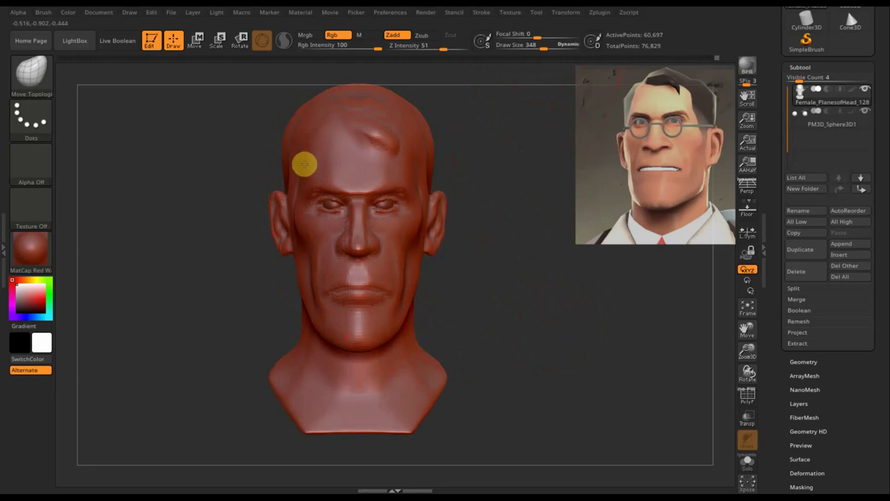
pyautogui.moveTo(302, 163); pyautogui.dragTo(284, 199)
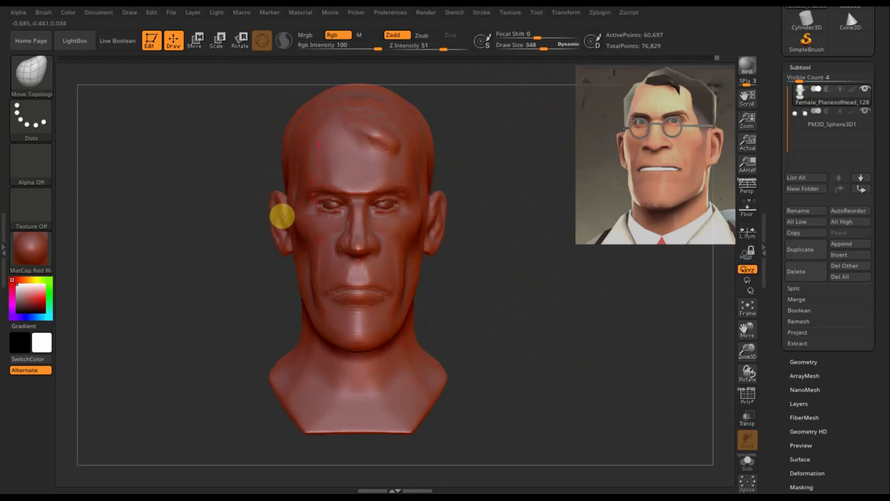
pyautogui.moveTo(283, 213)
pyautogui.mouseDown()
pyautogui.moveTo(298, 273)
pyautogui.moveTo(296, 264)
pyautogui.moveTo(306, 268)
pyautogui.moveTo(338, 351)
pyautogui.moveTo(305, 326)
pyautogui.moveTo(296, 279)
pyautogui.mouseUp()
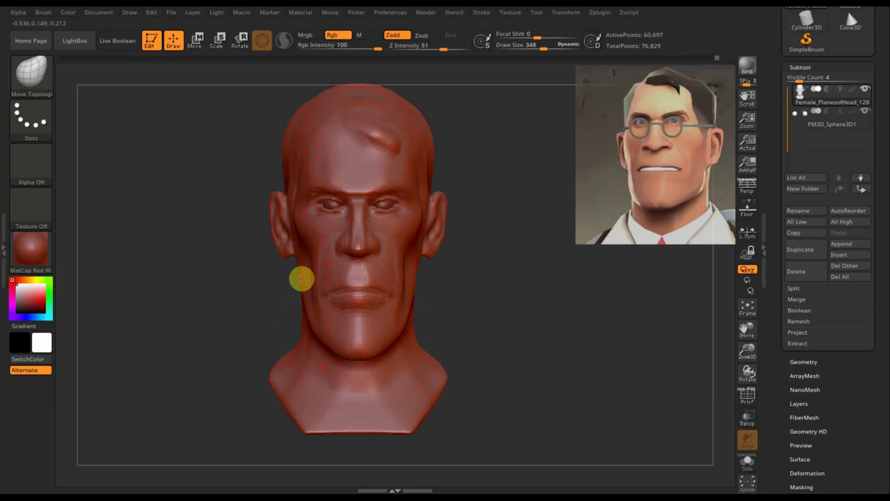
pyautogui.moveTo(502, 324)
pyautogui.mouseDown()
pyautogui.moveTo(298, 331)
pyautogui.moveTo(312, 332)
pyautogui.mouseUp()
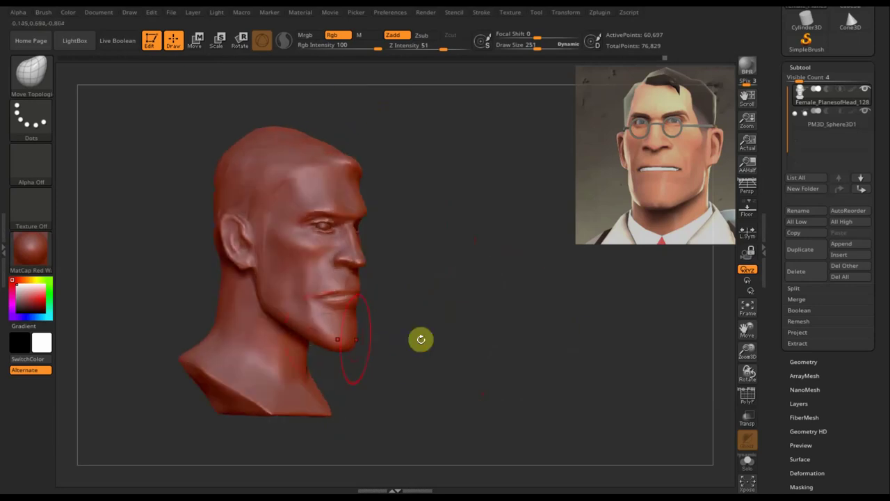
pyautogui.moveTo(448, 333)
pyautogui.keyDown('alt'); pyautogui.mouseDown()
pyautogui.moveTo(409, 308)
pyautogui.moveTo(434, 349)
pyautogui.moveTo(425, 330)
pyautogui.moveTo(431, 308)
pyautogui.moveTo(452, 341)
pyautogui.mouseUp(); pyautogui.keyUp('alt')
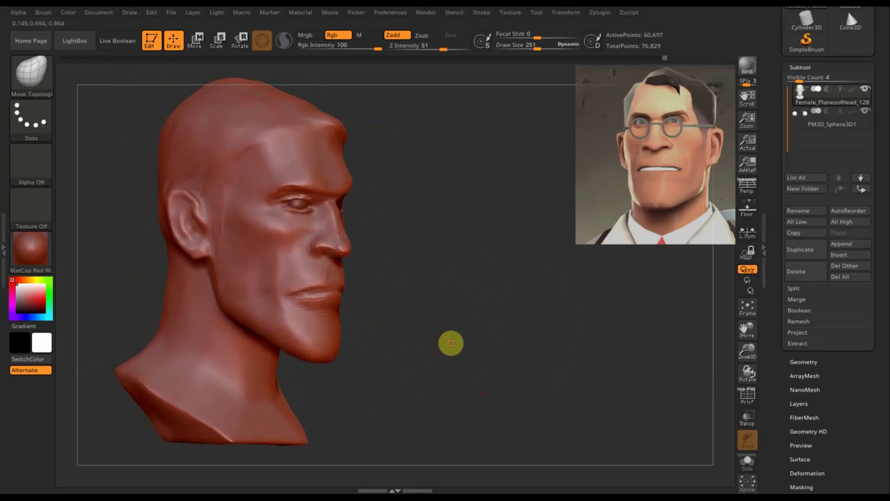